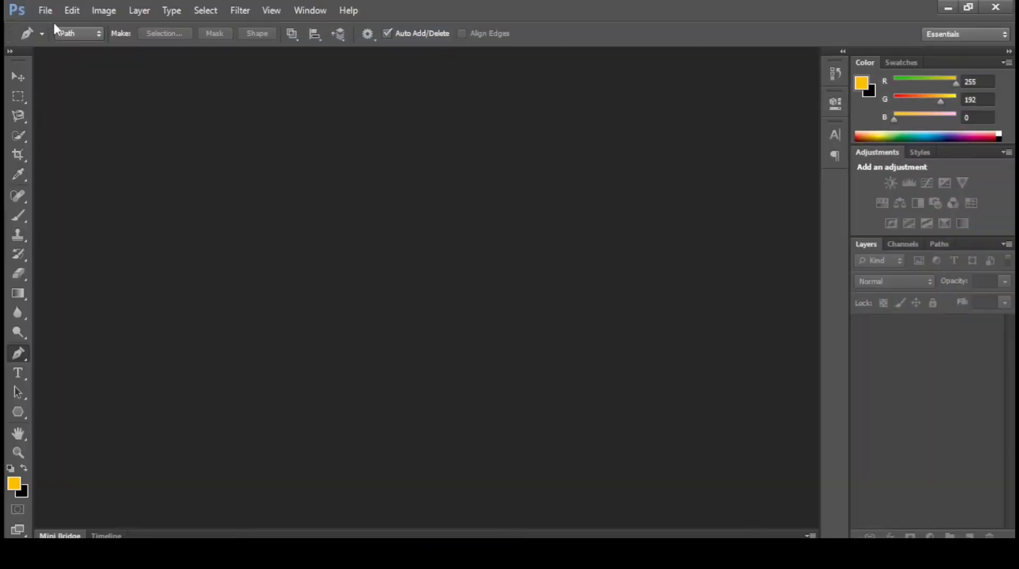
Create a white 2700 × 3500 px, 300 ppi document named 'business'.
click(48, 11)
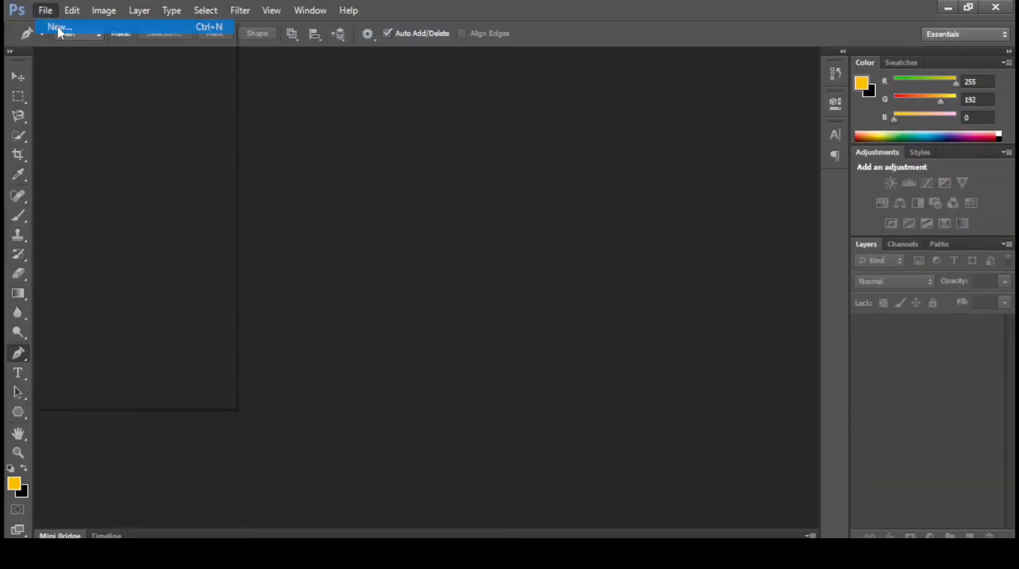
key(Tab)
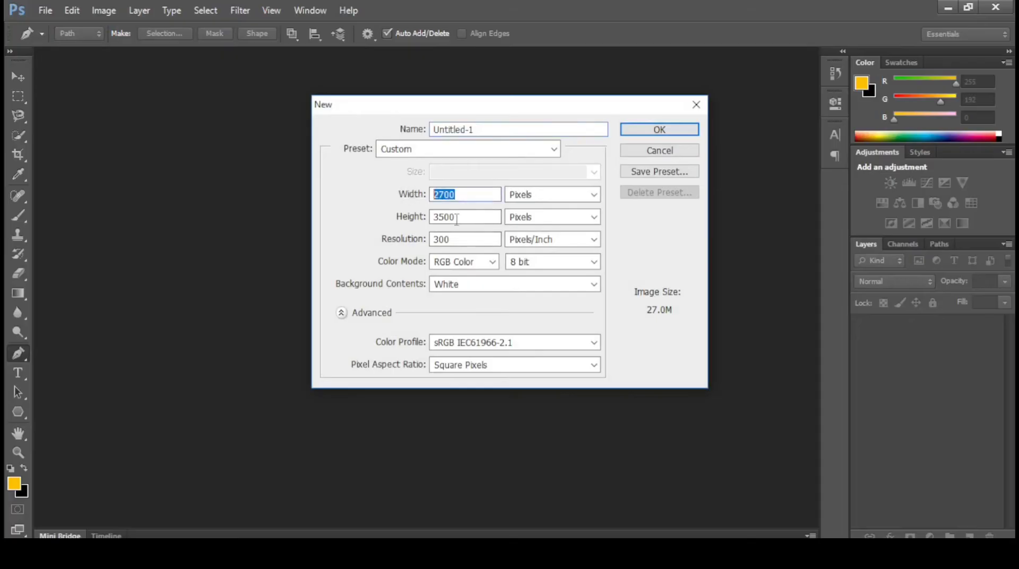
key(Tab)
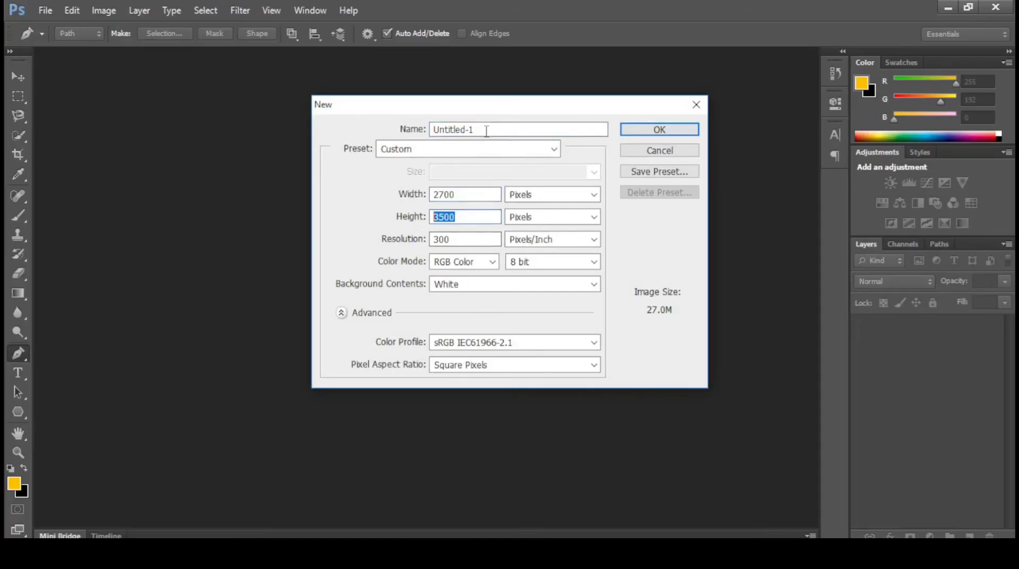
drag(485, 130, 418, 130)
text(bu)
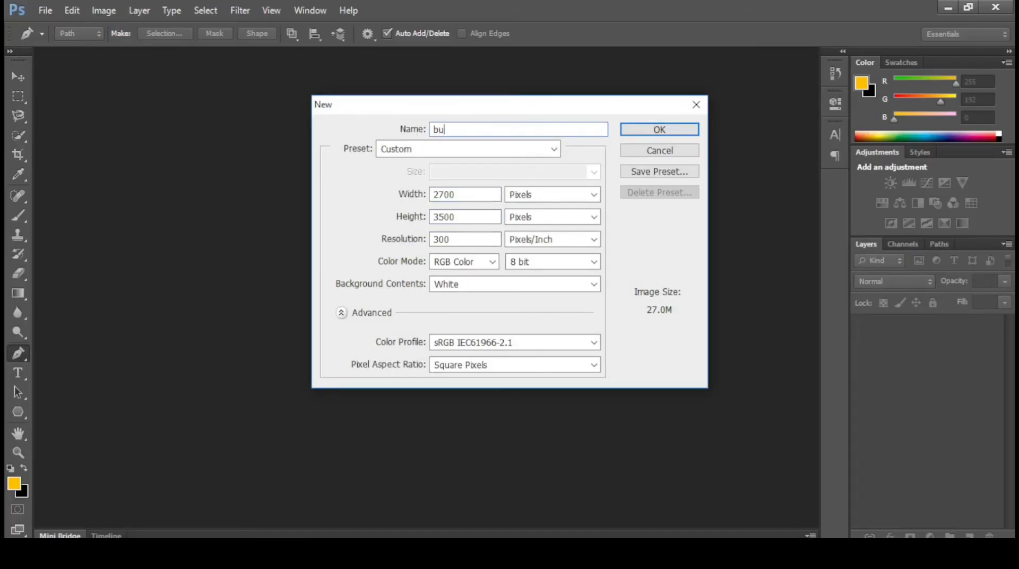
text(siness)
click(632, 133)
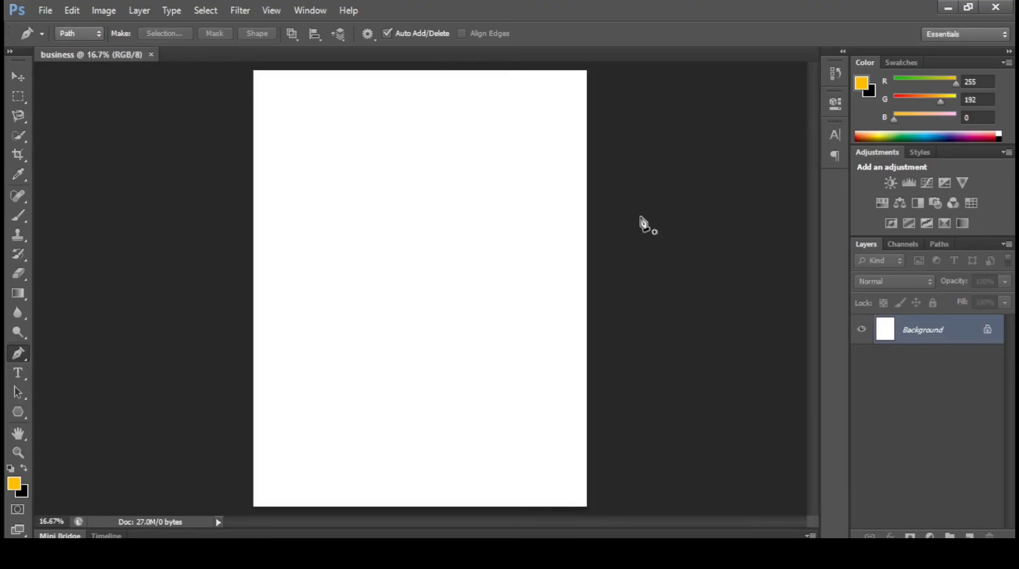
Draw a large yellow square with the Rectangle tool.
key(v)
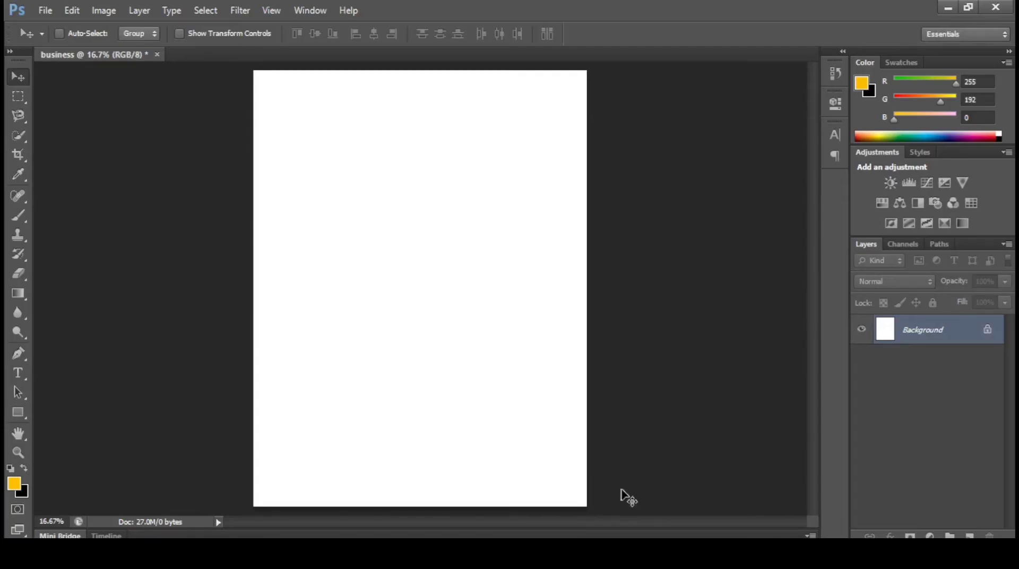
click(26, 416)
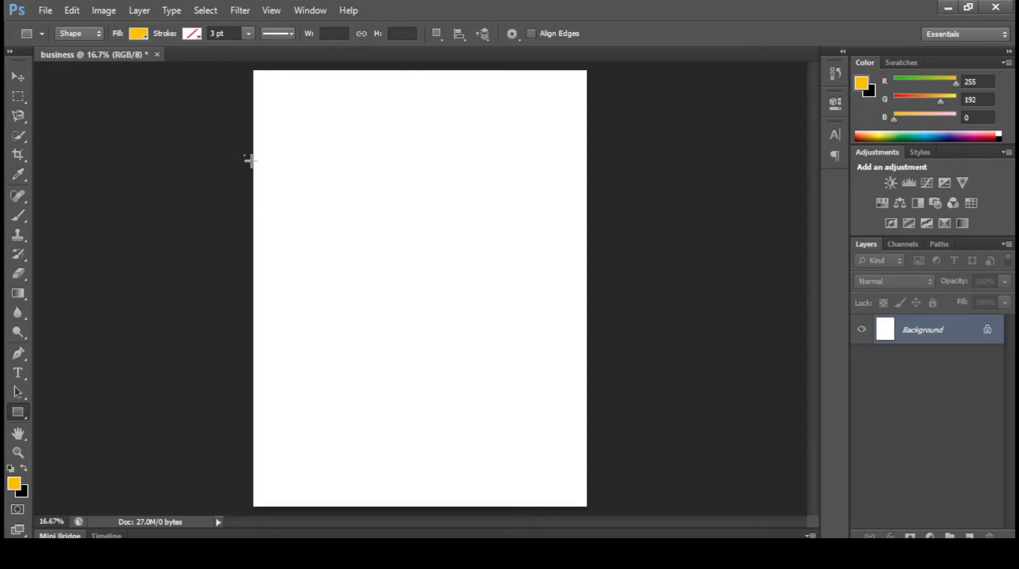
mouse_move(243, 155)
mouse_down()
mouse_move(458, 423)
mouse_move(526, 474)
mouse_up()
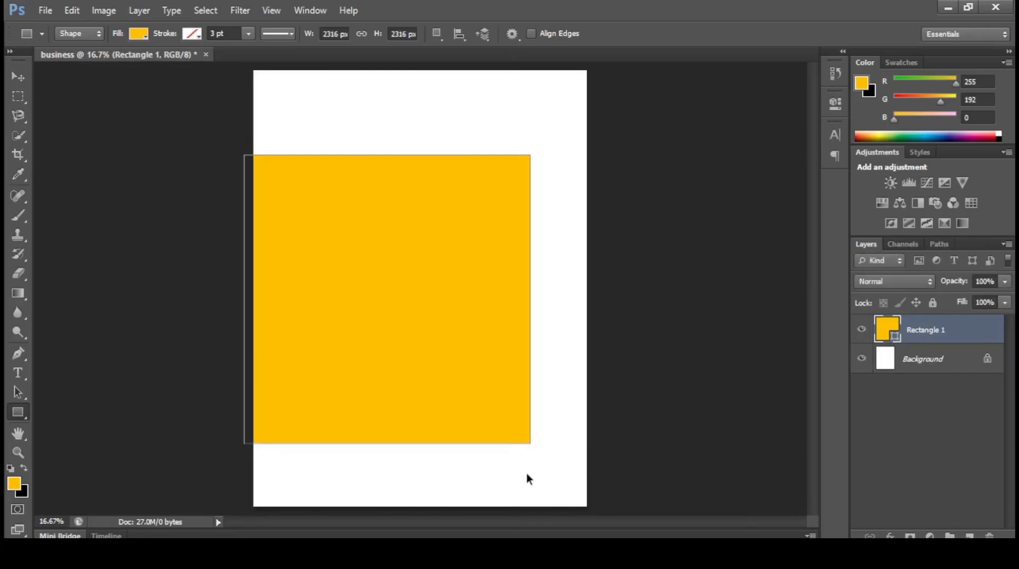
Rotate the square about 45° into a diamond and push it half off the left edge.
key(ctrl+t)
mouse_move(559, 134)
mouse_down()
mouse_move(454, 81)
mouse_move(381, 111)
mouse_move(388, 120)
mouse_up()
mouse_move(425, 285)
mouse_down()
mouse_move(340, 275)
mouse_move(302, 287)
mouse_move(286, 274)
mouse_up()
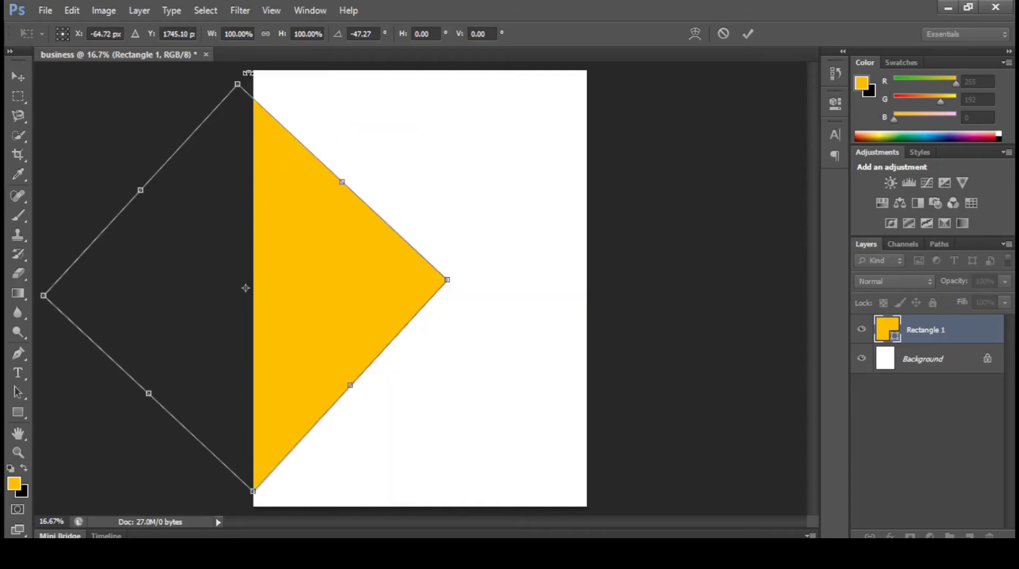
drag(257, 75, 263, 76)
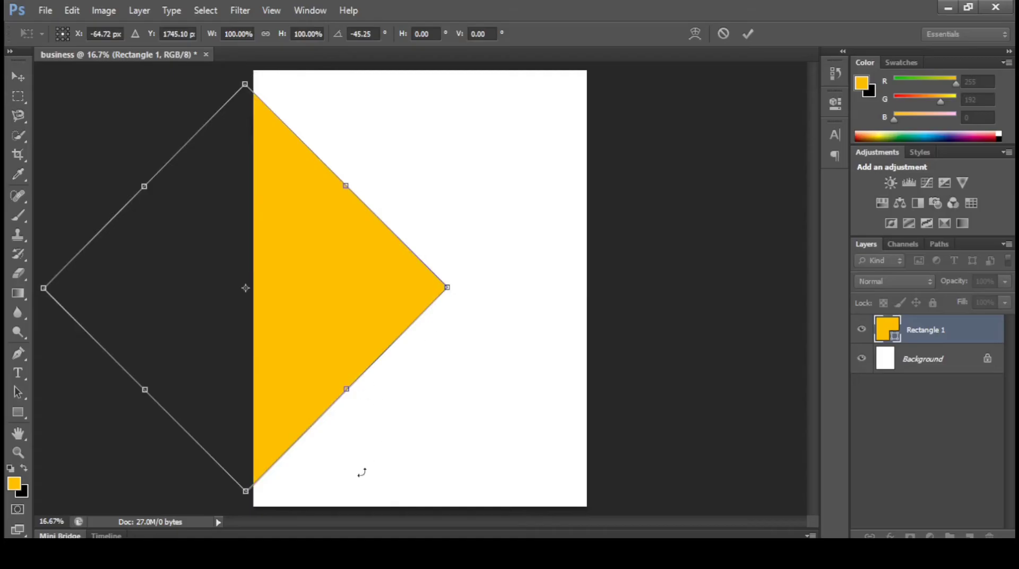
drag(247, 489, 245, 462)
Fine-tune the diamond's size and position against the left page edge and apply it.
key(Down)
key(Down)
key(Down)
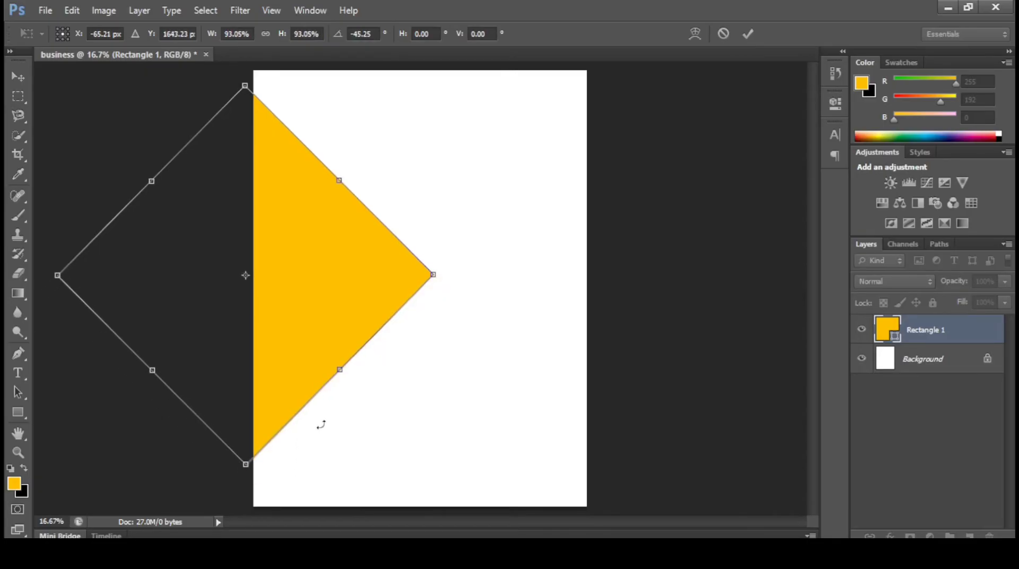
key(Down)
key(Down)
key(Down)
key(Down)
key(Down)
key(Down)
key(Down)
key(Down)
key(Down)
key(Down)
key(Down)
key(Down)
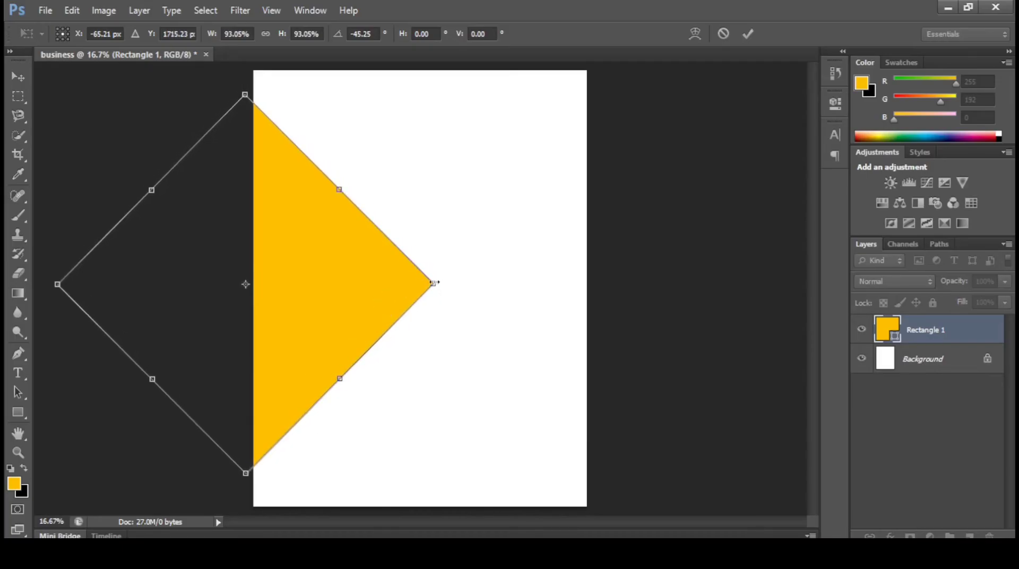
mouse_move(433, 283)
mouse_down()
mouse_move(466, 282)
mouse_move(406, 283)
mouse_move(421, 283)
mouse_up()
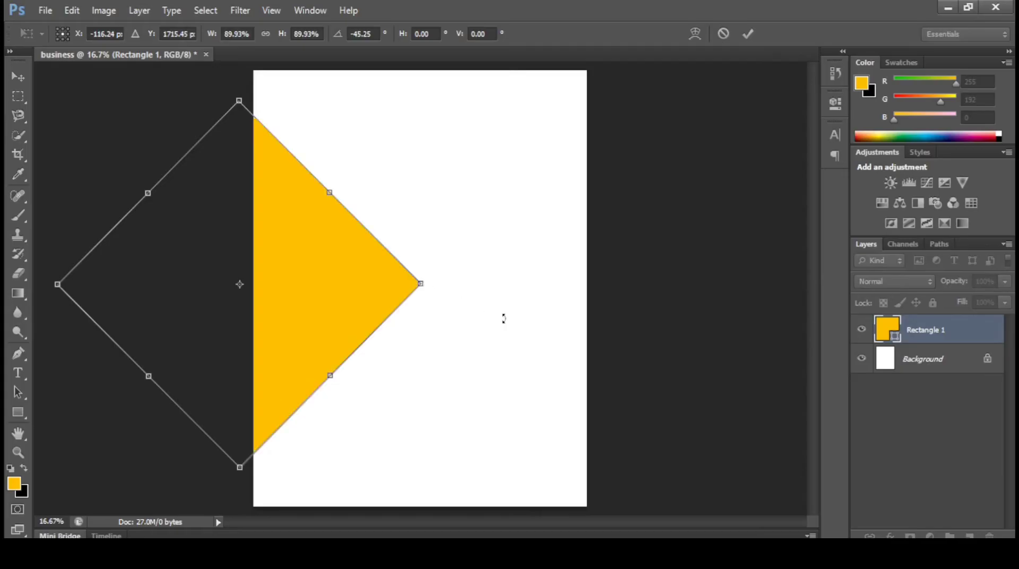
drag(422, 285, 427, 284)
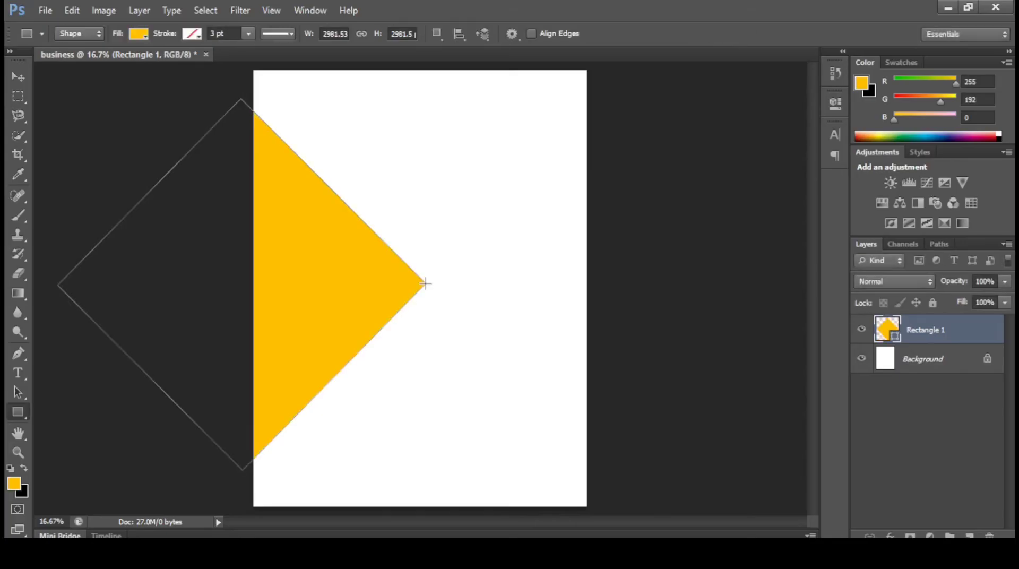
drag(425, 283, 420, 289)
key(shift+Right)
key(shift+Right)
key(shift+Right)
key(shift+Right)
key(shift+Right)
key(shift+Right)
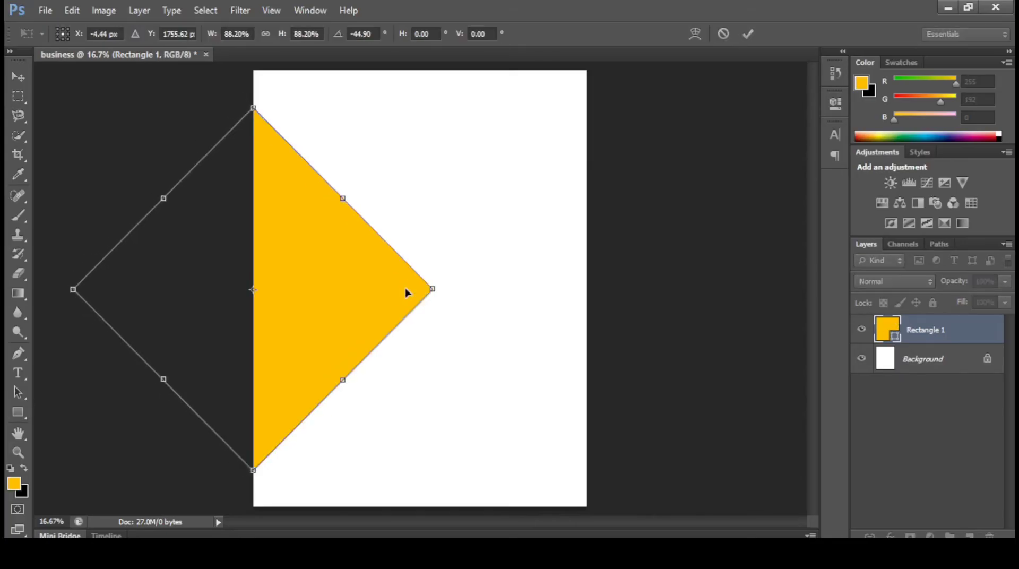
key(Down)
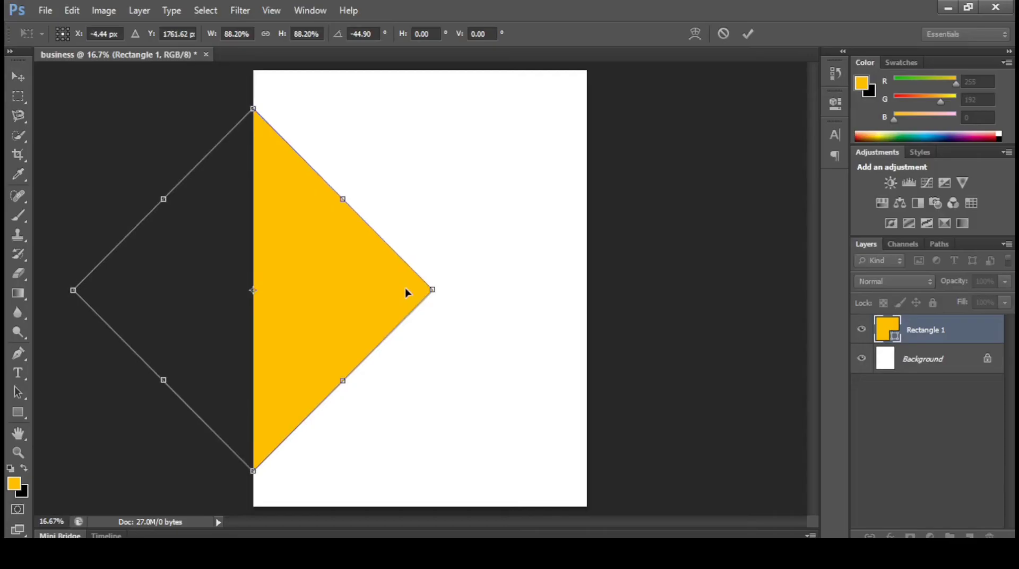
key(Return)
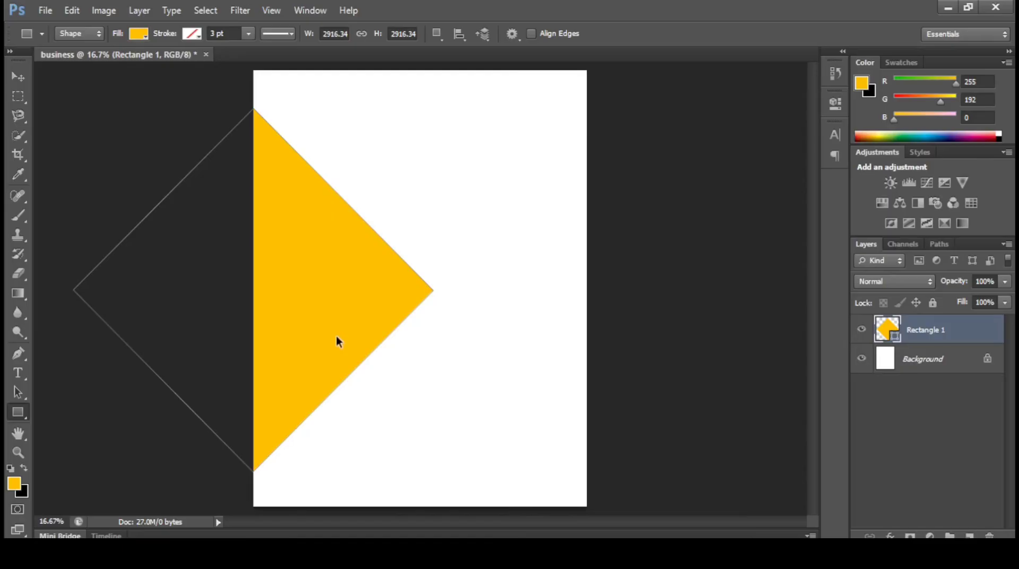
Duplicate the yellow diamond, shrink the copy to about 40% and place it upper right.
key(ctrl+j)
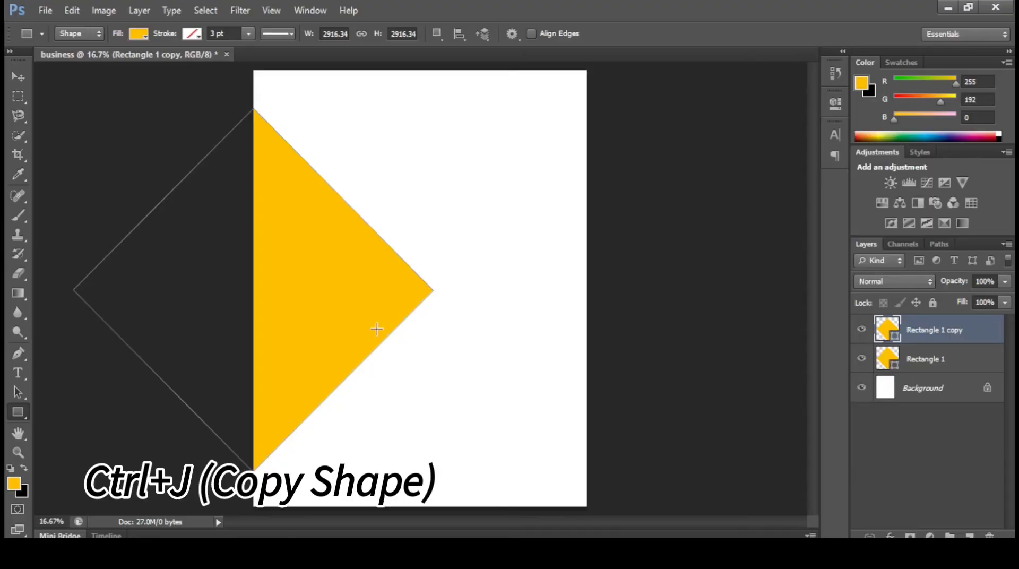
key(ctrl+t)
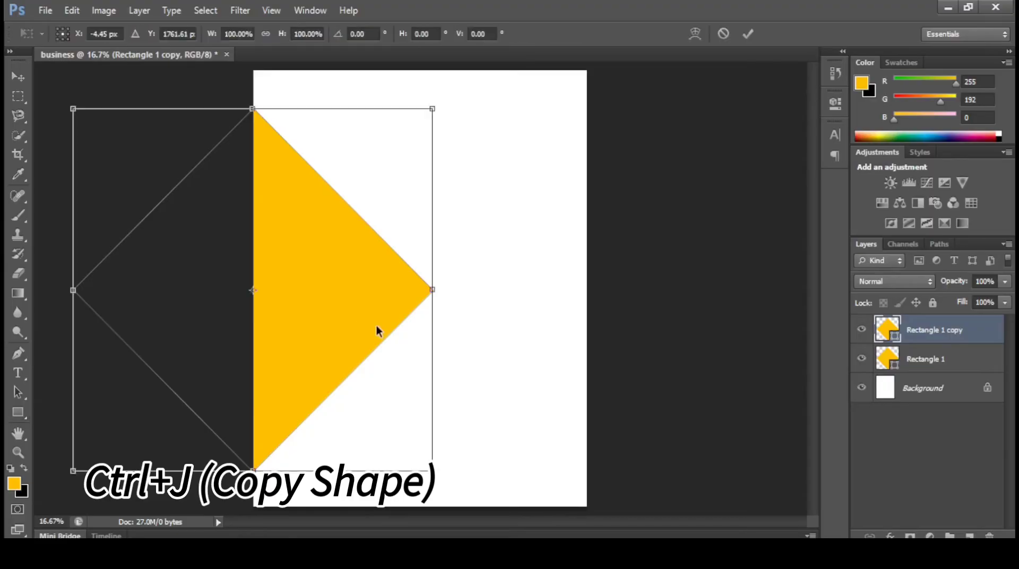
drag(432, 470, 346, 381)
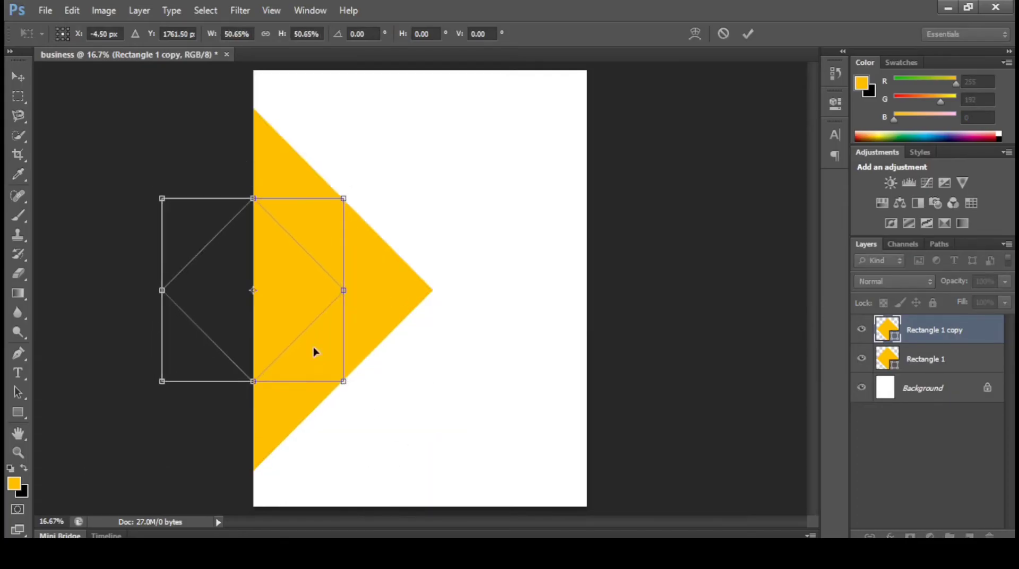
drag(297, 317, 507, 200)
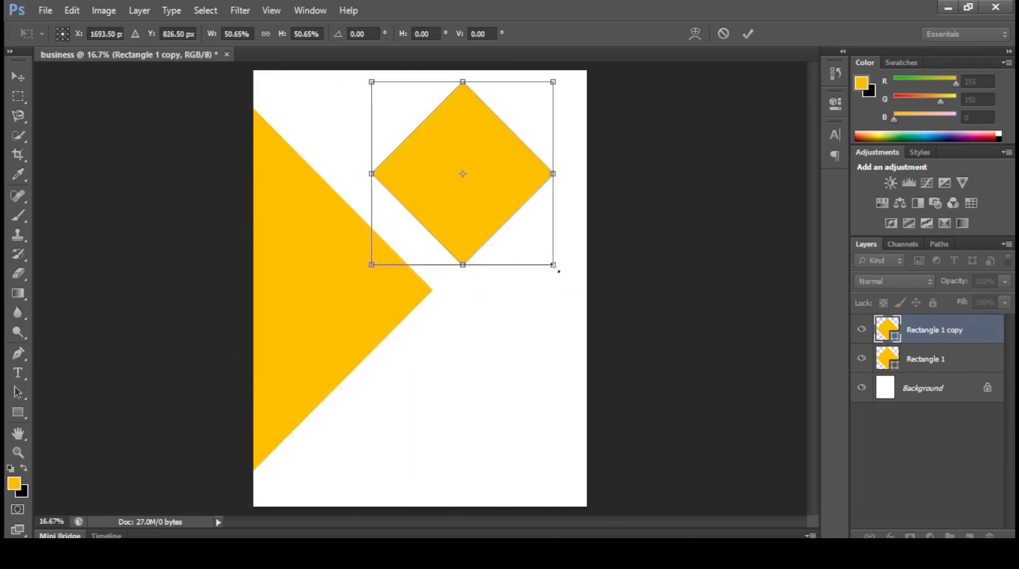
drag(553, 265, 528, 240)
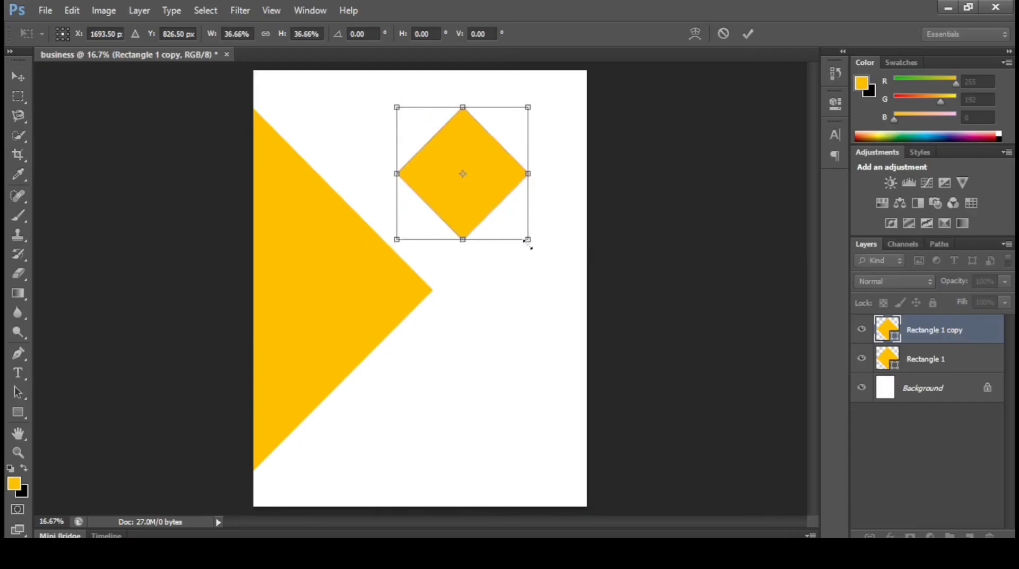
drag(530, 242, 531, 243)
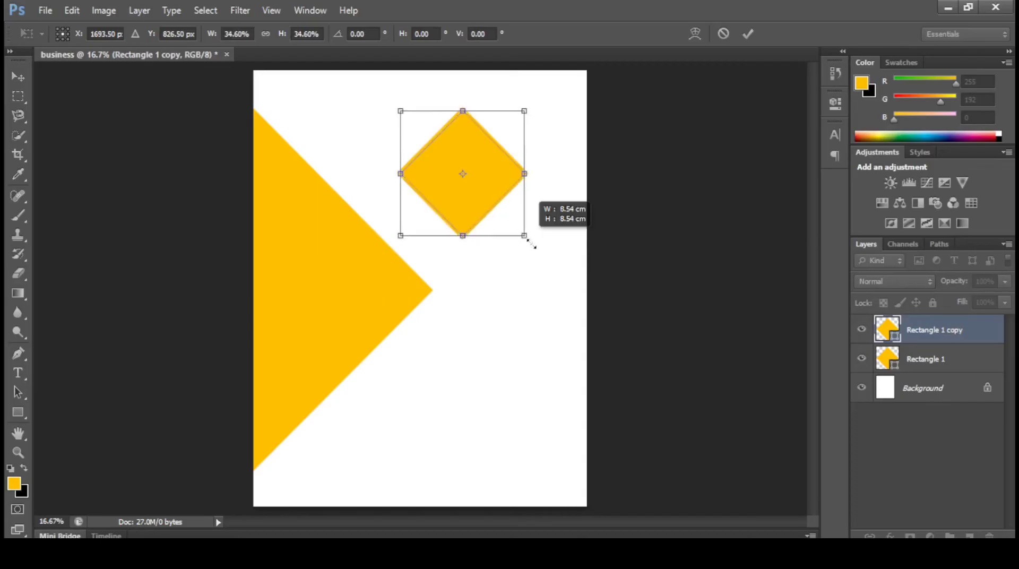
drag(520, 207, 538, 206)
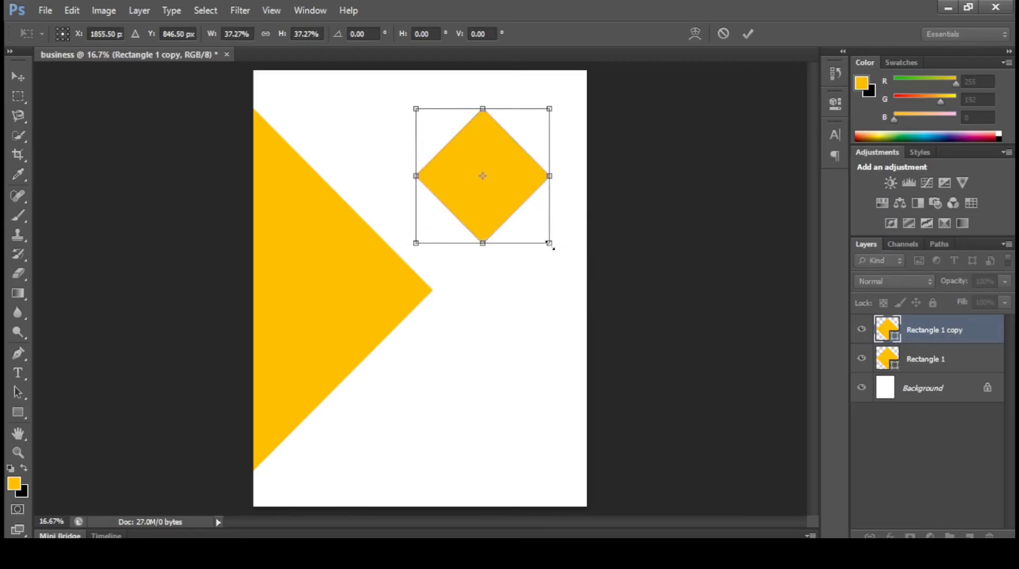
drag(550, 244, 557, 250)
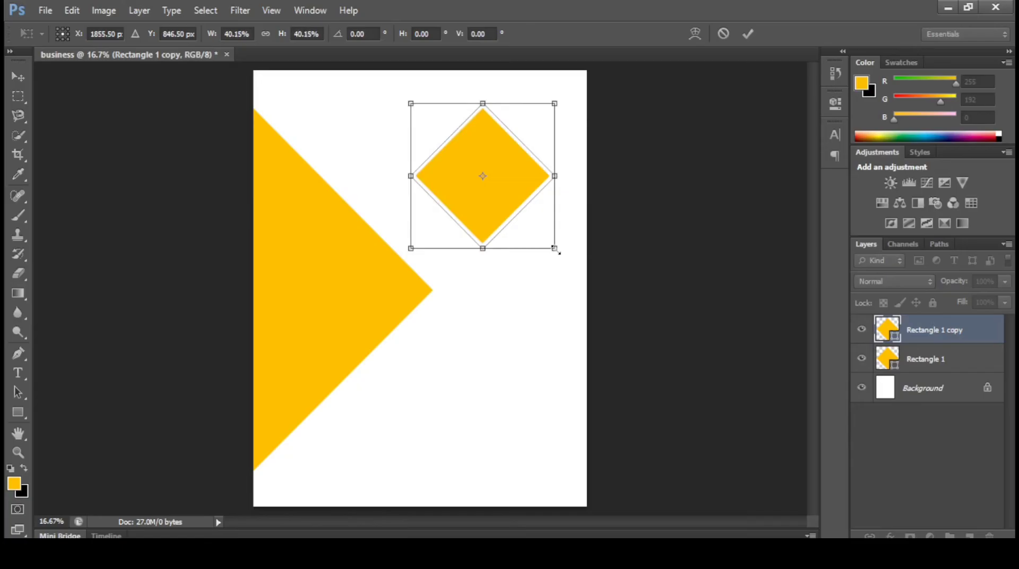
key(Return)
key(u)
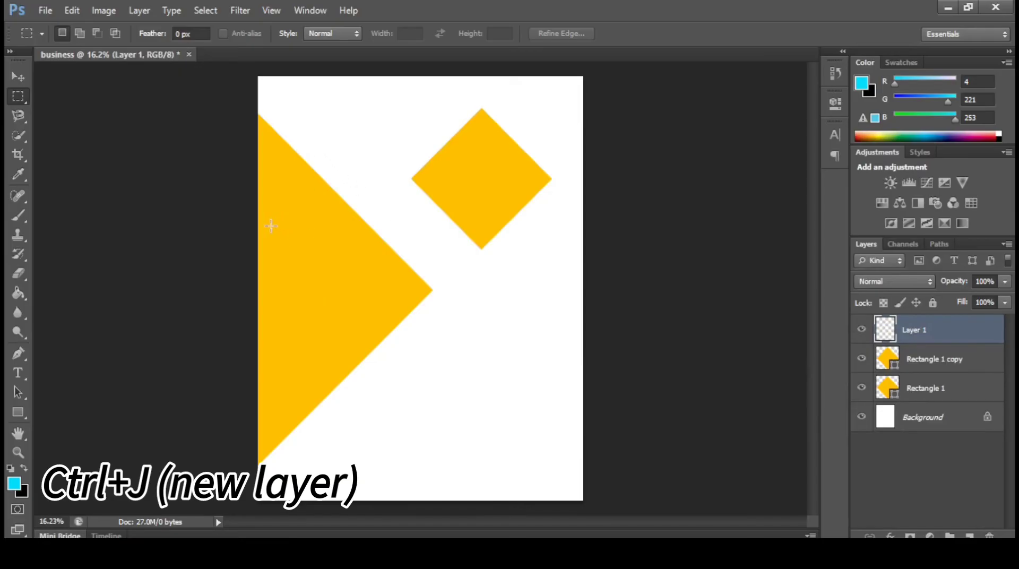
Fill a horizontal band selection across the page with cyan.
drag(258, 221, 588, 249)
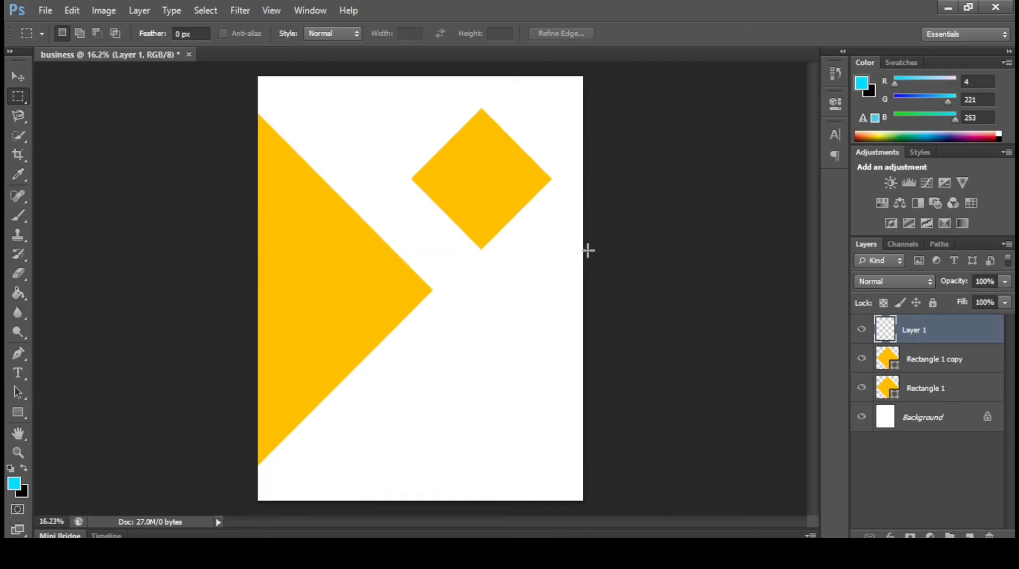
click(19, 274)
drag(19, 293, 56, 296)
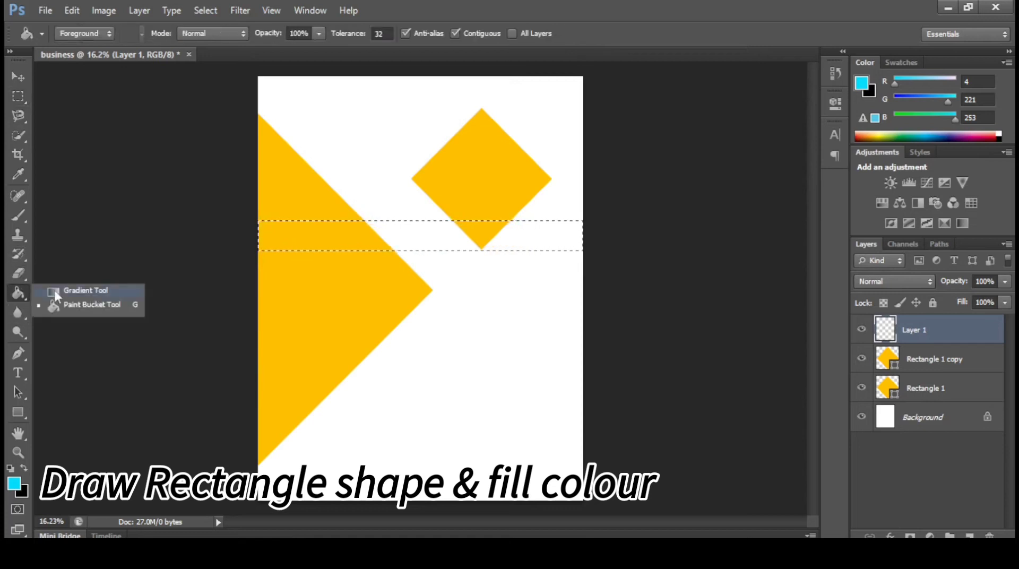
click(65, 306)
click(449, 239)
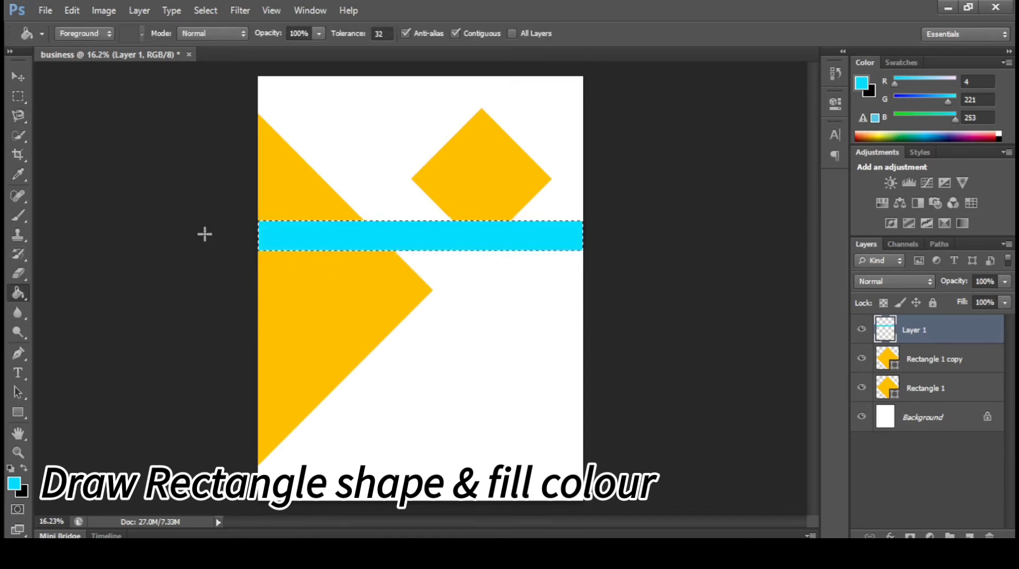
key(ctrl+d)
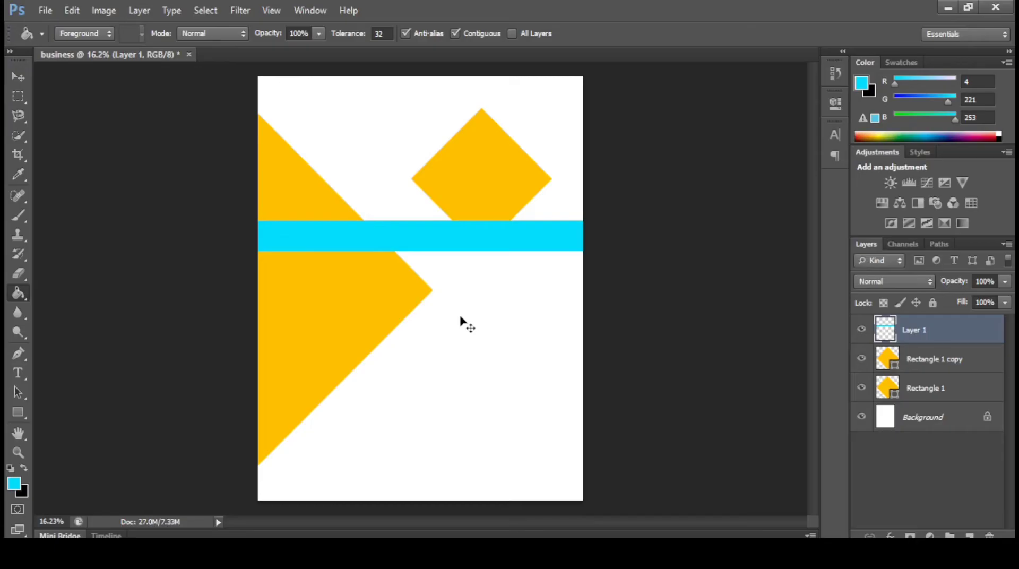
Duplicate the cyan band and move the copy down across the triangle.
key(ctrl+j)
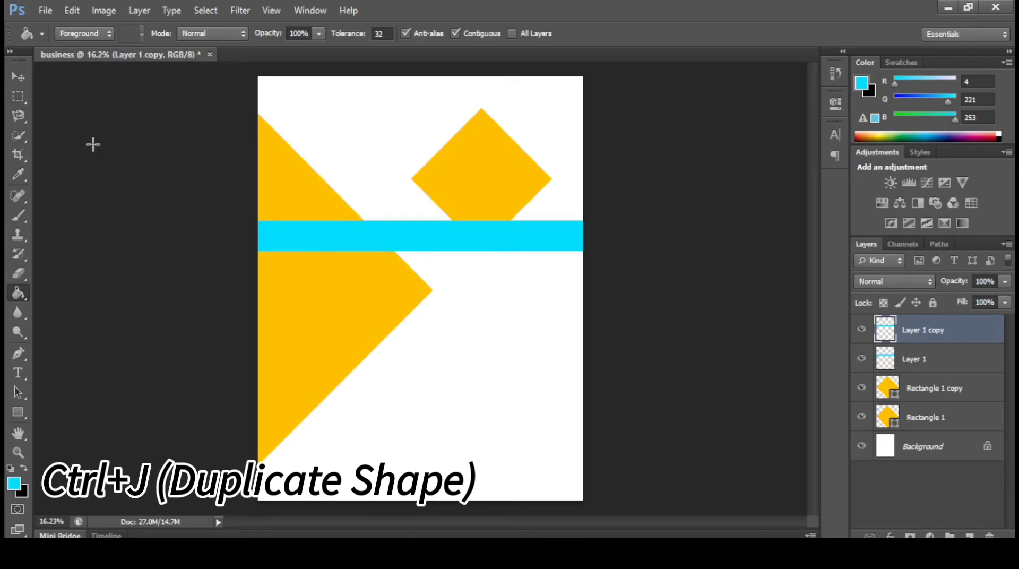
click(18, 77)
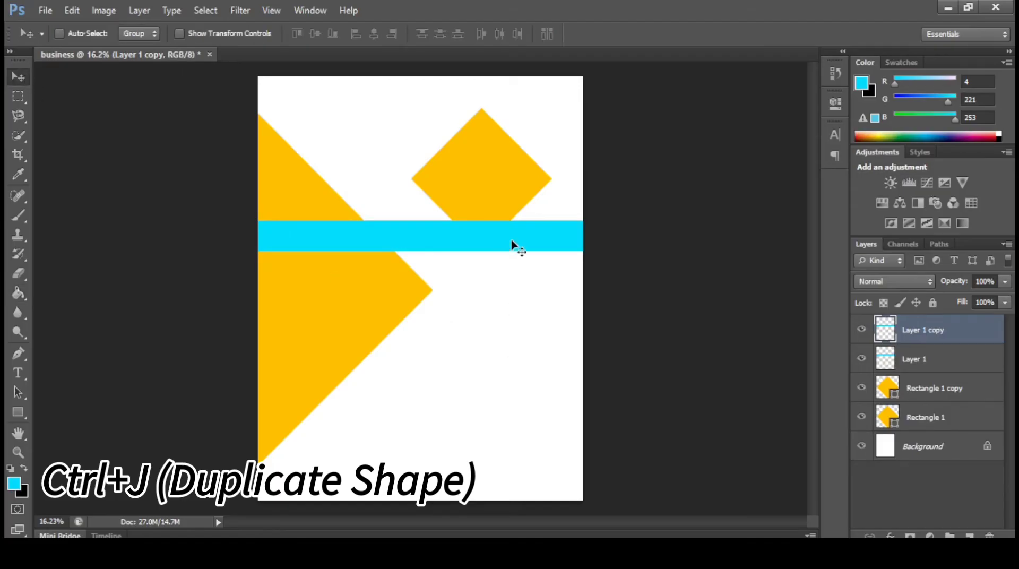
drag(512, 241, 514, 345)
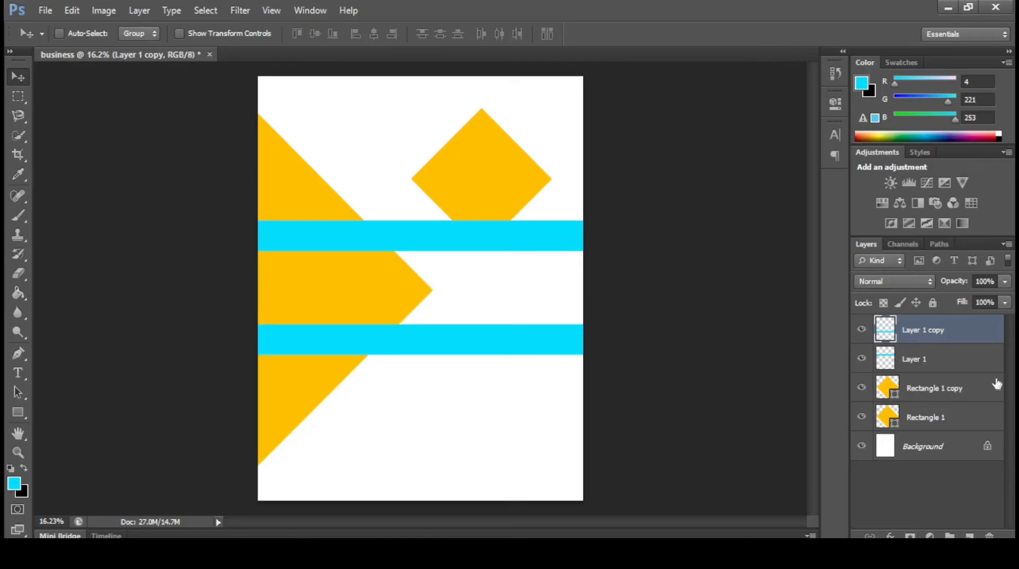
click(974, 362)
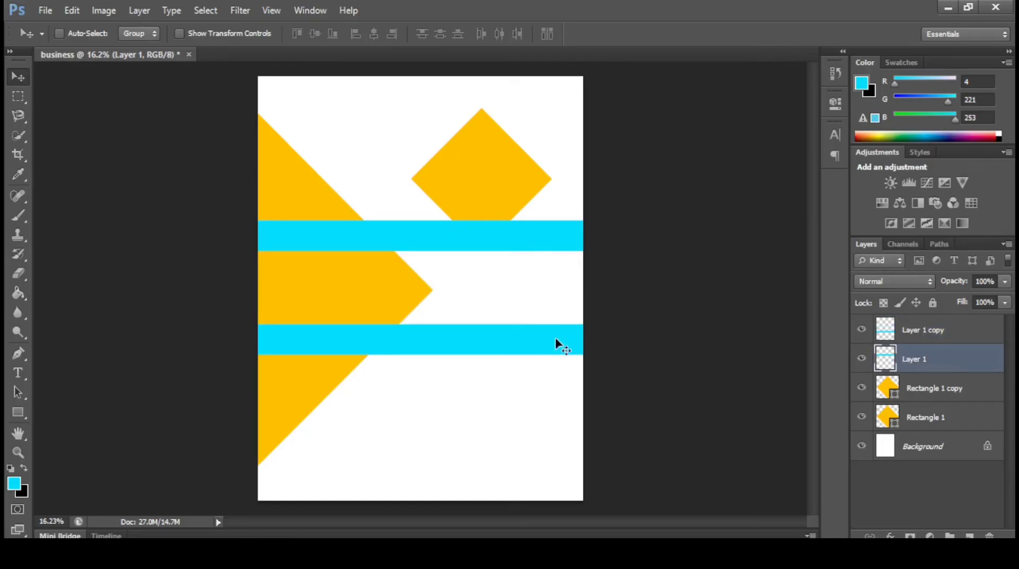
Turn the upper cyan band into a thin -45° diagonal from the bottom-left corner.
key(ctrl+t)
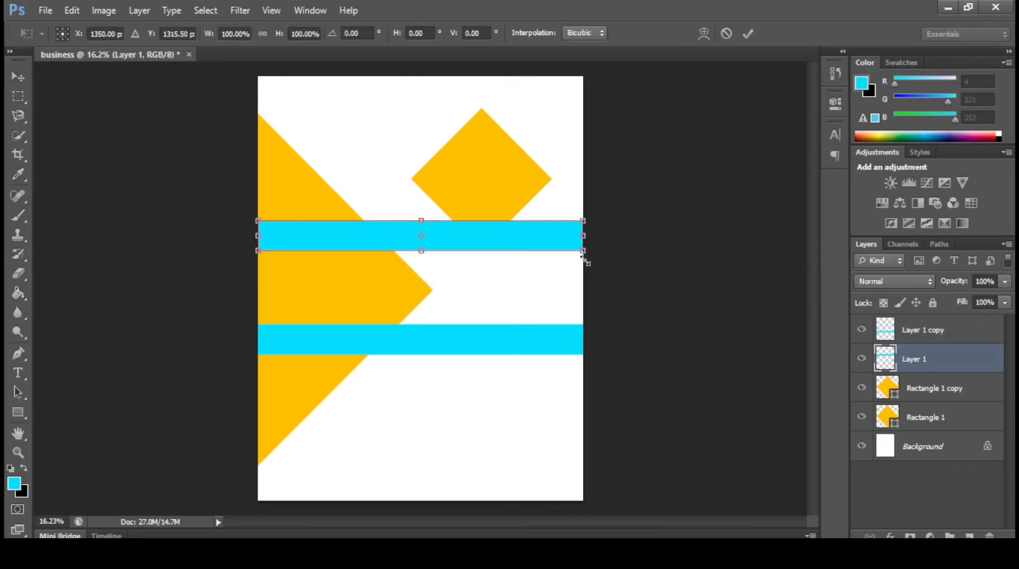
mouse_move(601, 264)
mouse_down()
mouse_move(613, 139)
mouse_move(593, 112)
mouse_move(584, 116)
mouse_up()
mouse_move(486, 180)
mouse_down()
mouse_move(440, 327)
mouse_move(447, 322)
mouse_up()
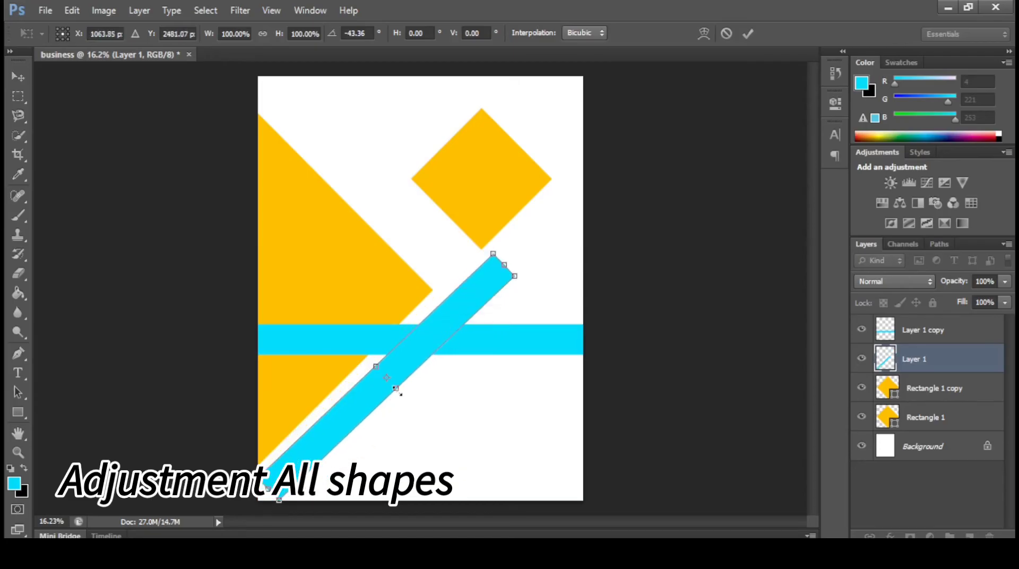
drag(391, 389, 393, 383)
drag(270, 491, 253, 508)
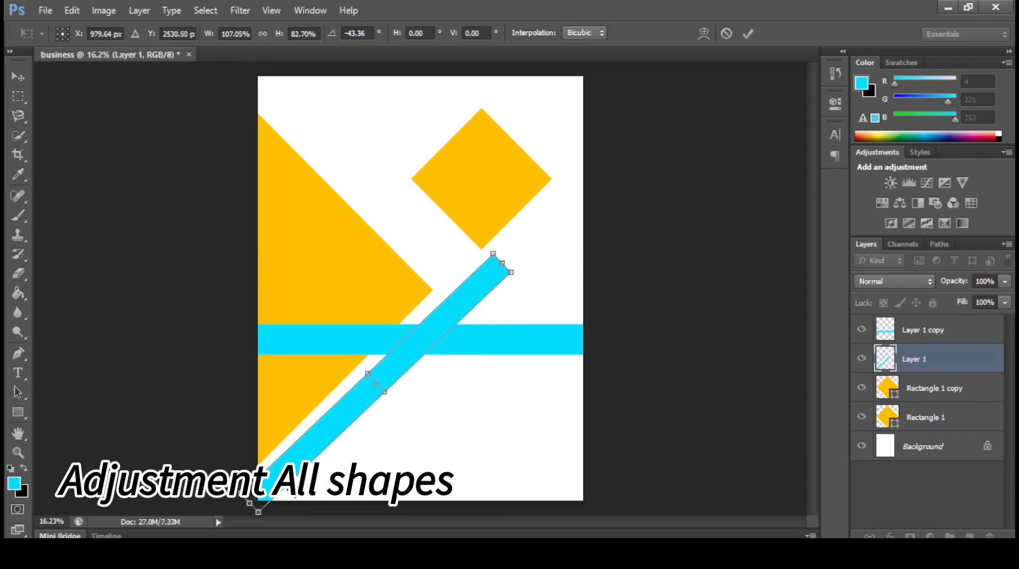
drag(402, 364, 400, 356)
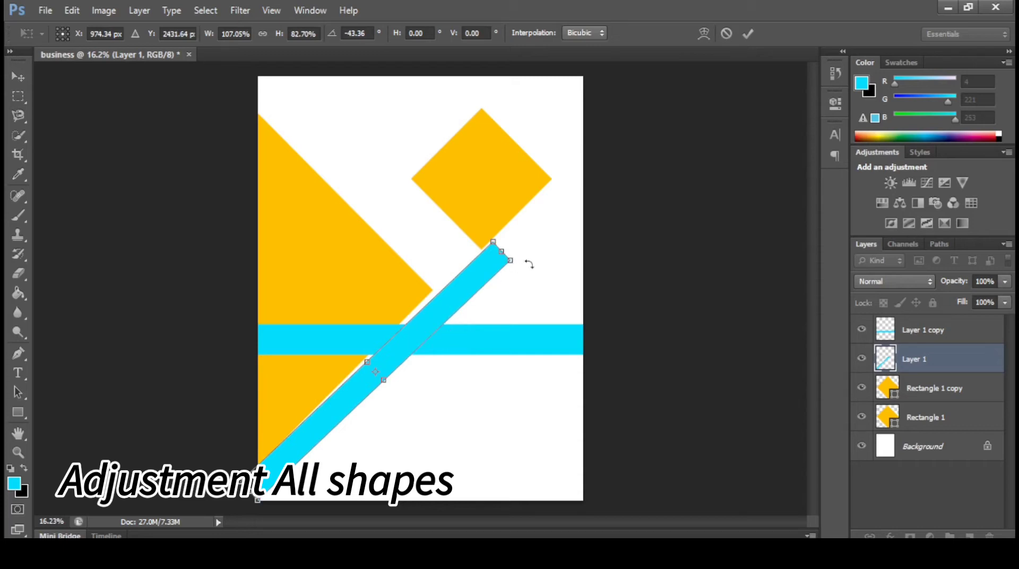
drag(529, 264, 529, 256)
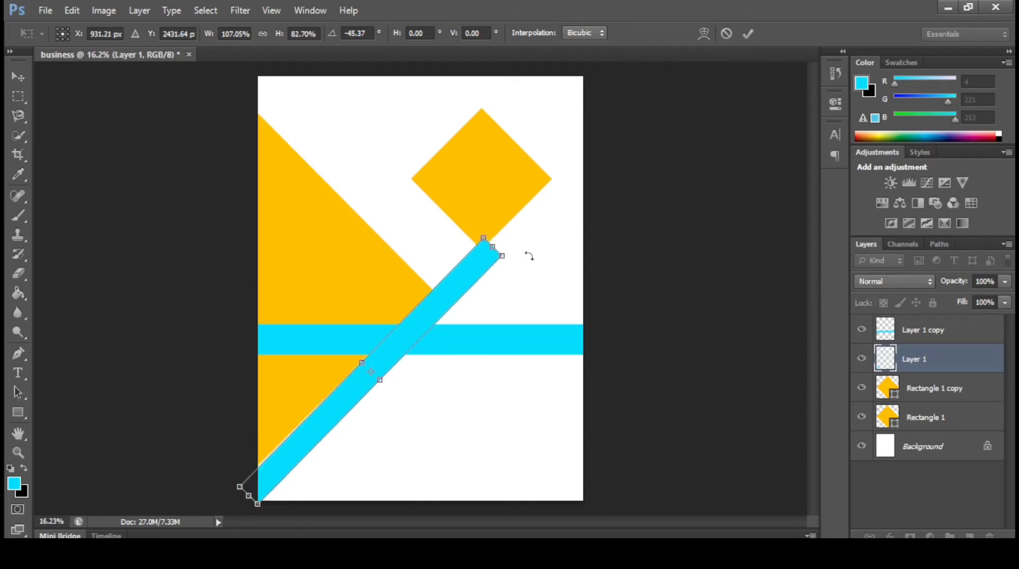
key(Up)
key(Up)
key(Up)
key(Up)
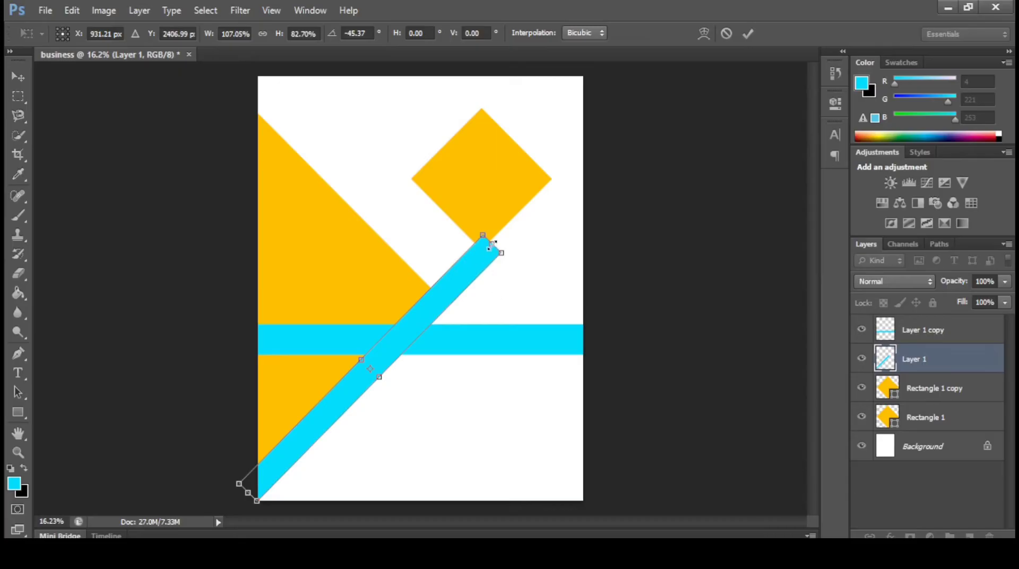
drag(489, 247, 464, 267)
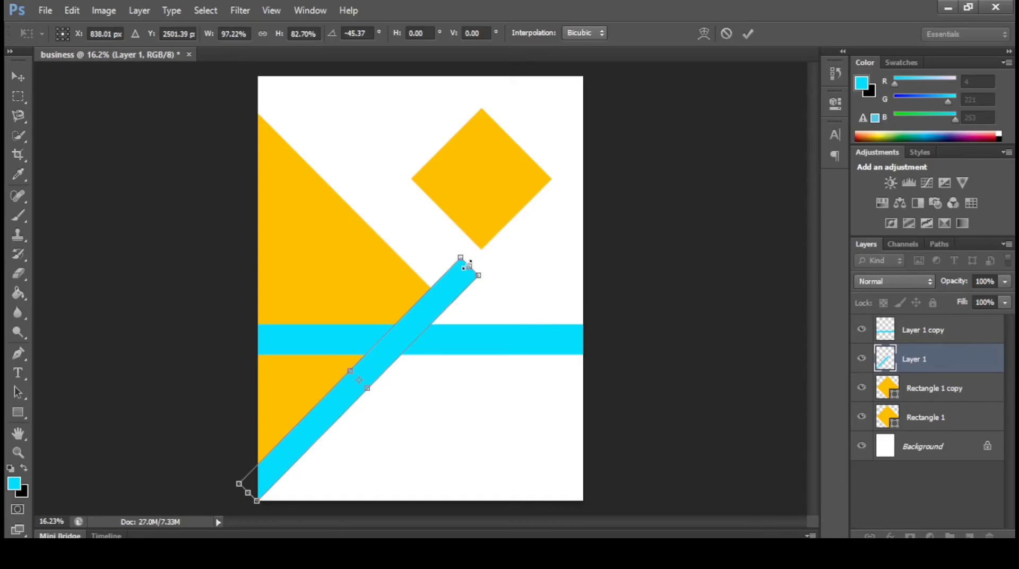
key(Return)
Shift the lower horizontal cyan band left and make it thinner.
click(910, 335)
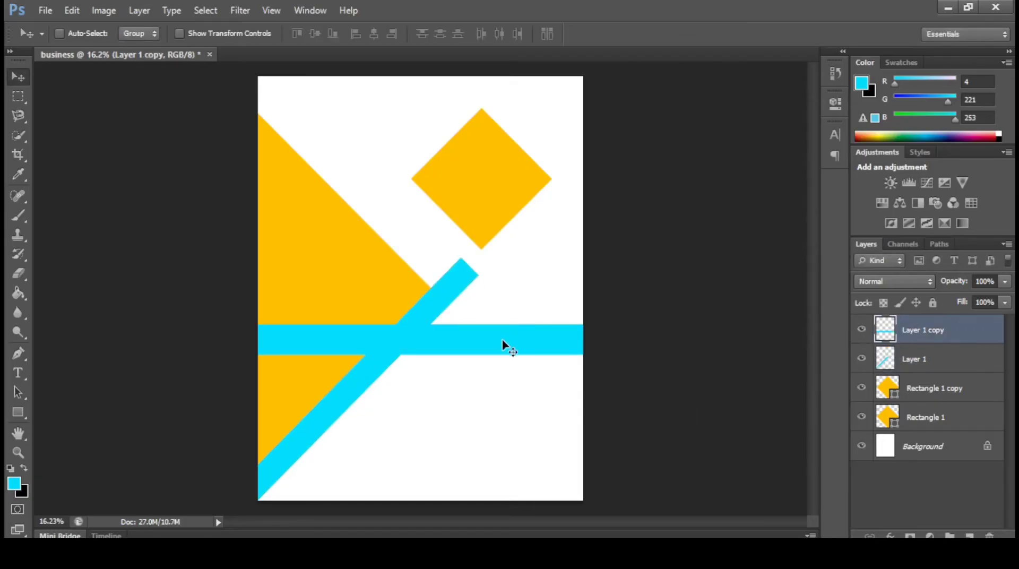
mouse_move(506, 344)
mouse_down()
mouse_move(472, 374)
mouse_move(474, 345)
mouse_up()
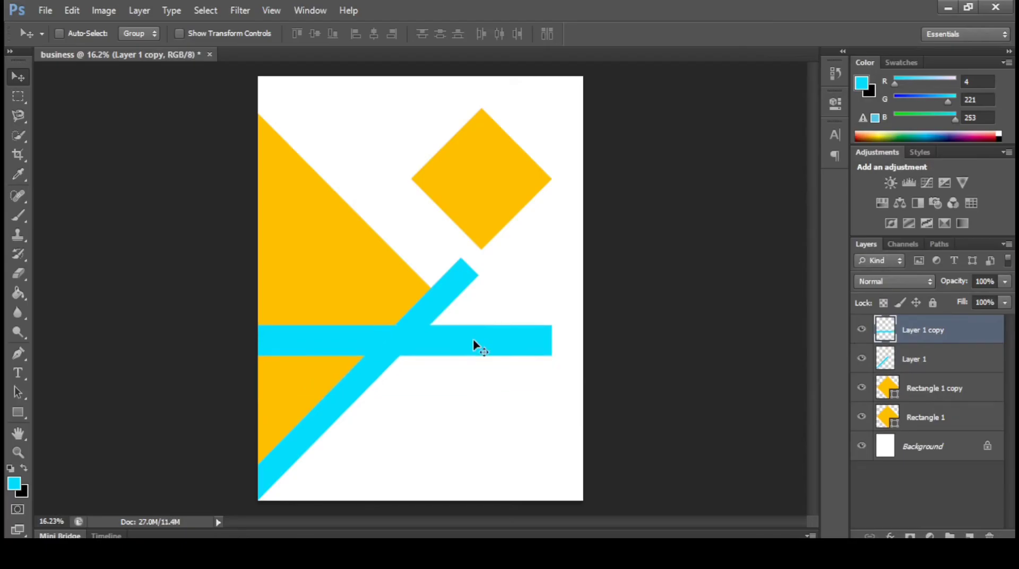
key(ctrl+t)
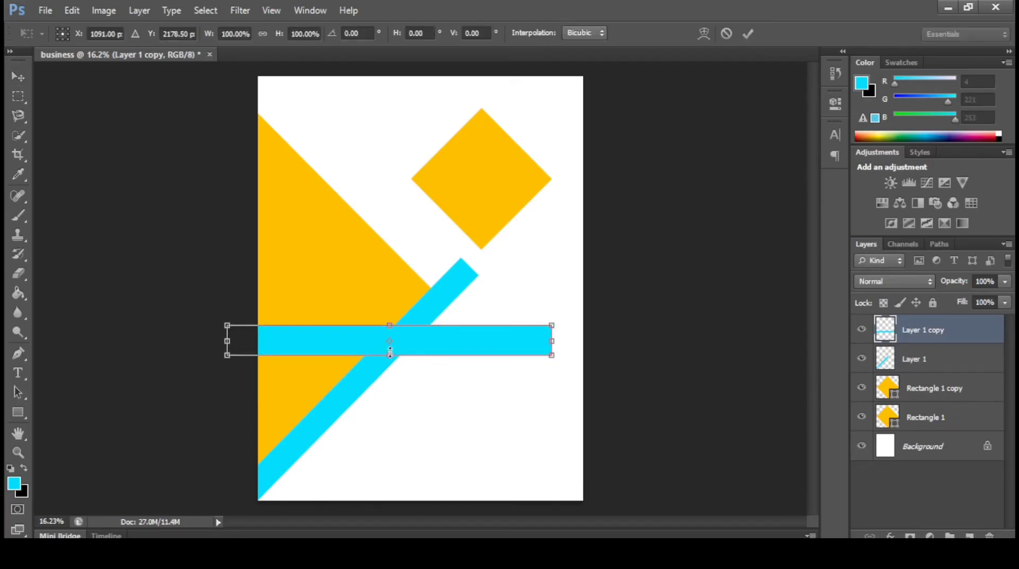
drag(391, 353, 390, 349)
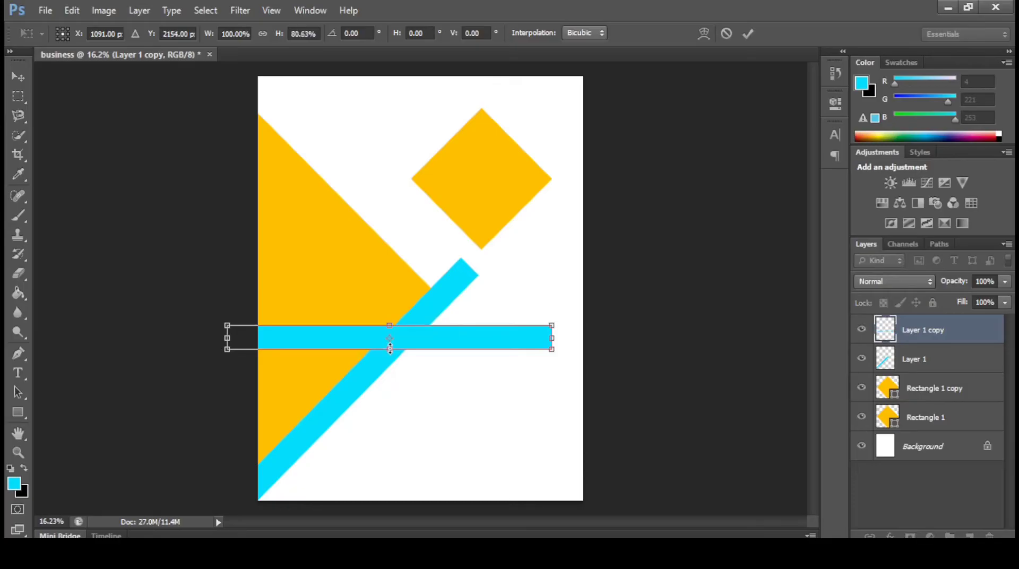
key(Return)
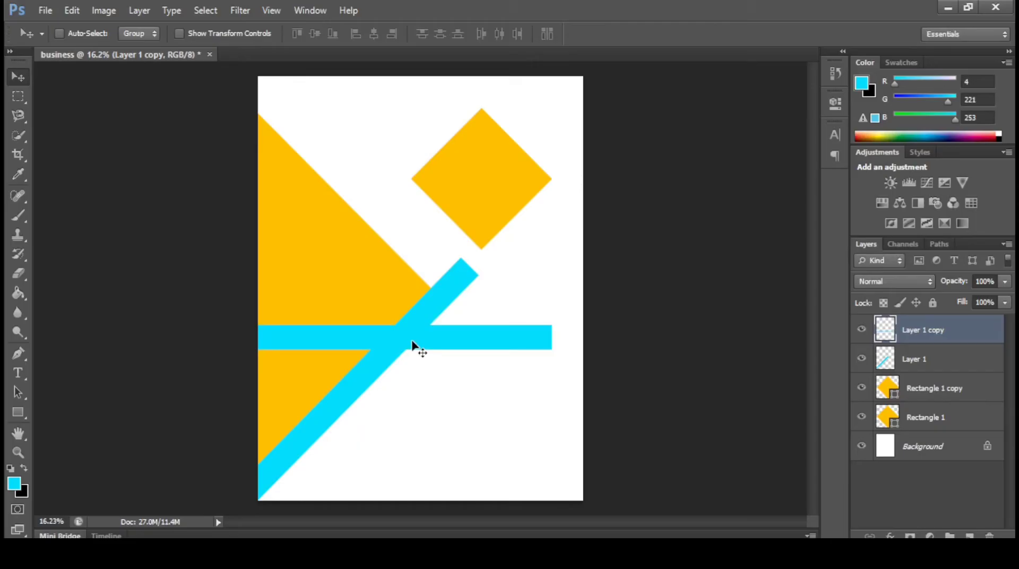
key(ctrl+t)
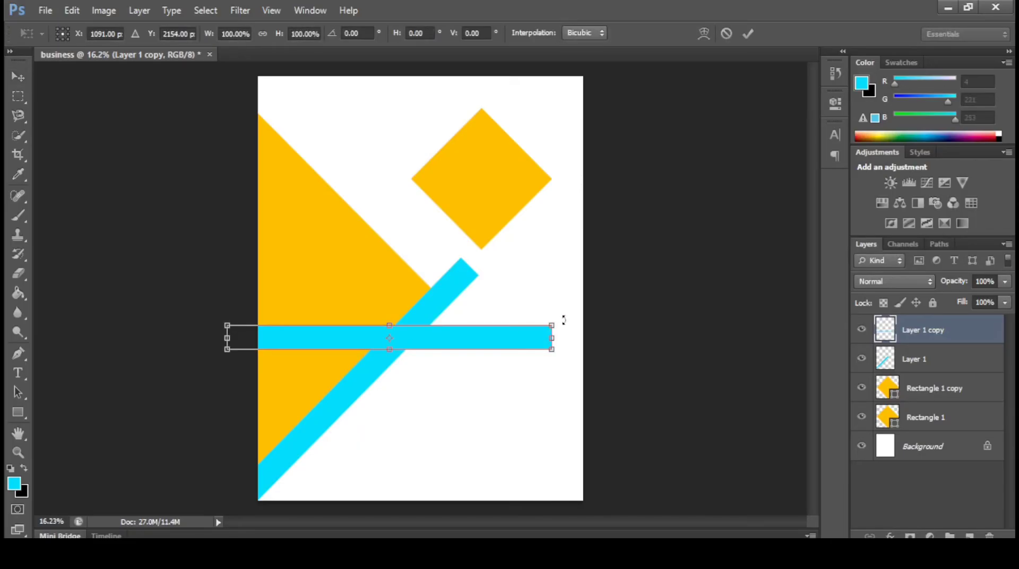
key(Return)
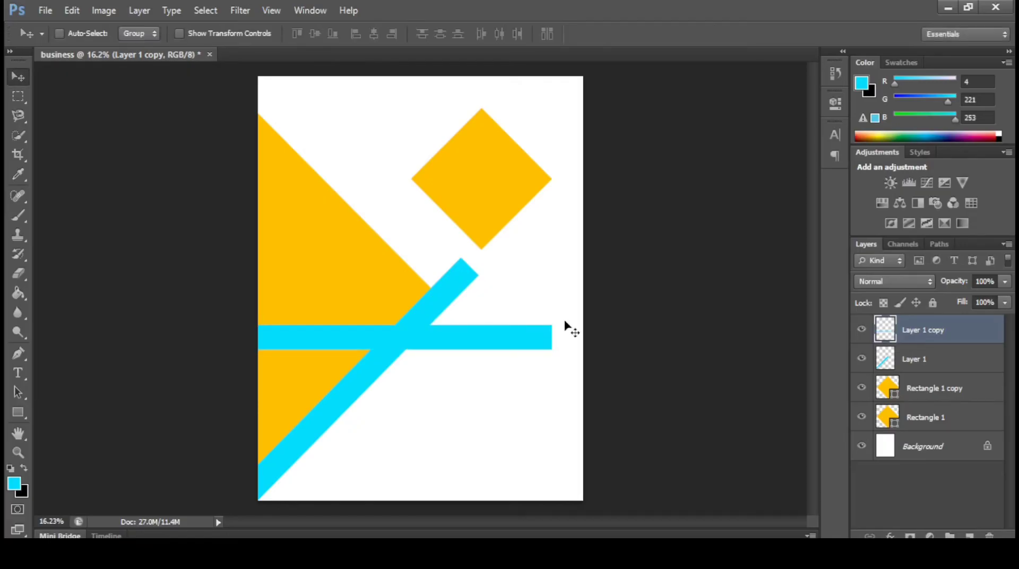
Duplicate the horizontal band and move the copy up-left along the triangle.
key(ctrl+j)
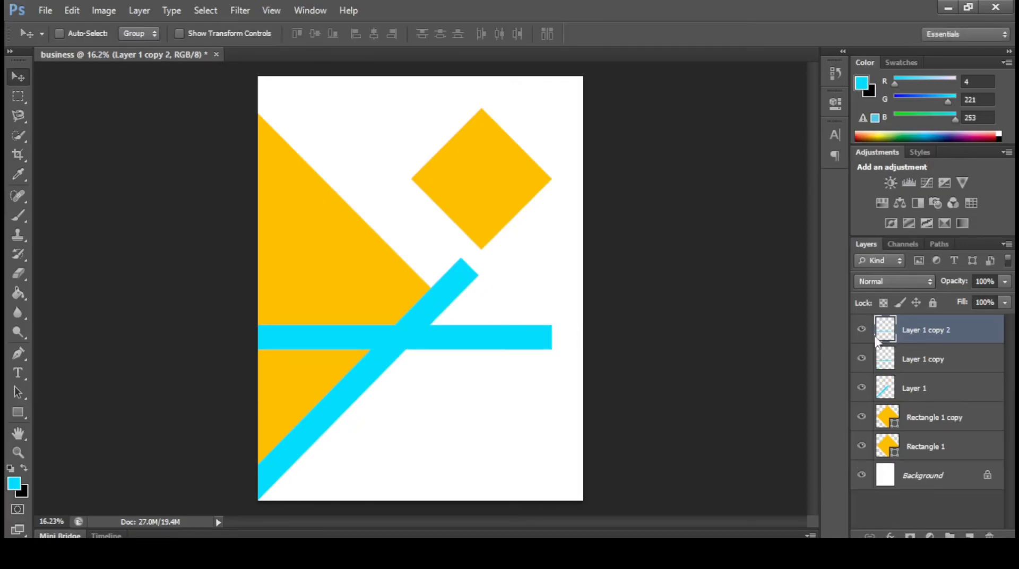
click(946, 358)
mouse_move(546, 342)
mouse_down()
mouse_move(567, 274)
mouse_move(564, 318)
mouse_move(527, 373)
mouse_up()
key(ctrl+t)
mouse_move(483, 343)
mouse_down()
mouse_move(457, 252)
mouse_move(421, 248)
mouse_up()
drag(414, 242, 414, 250)
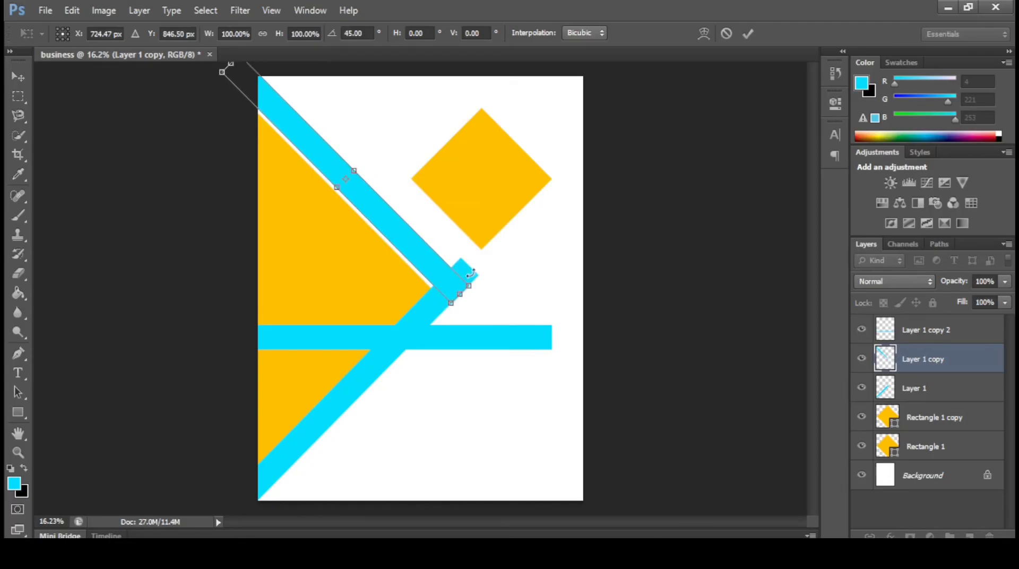
drag(471, 273, 469, 277)
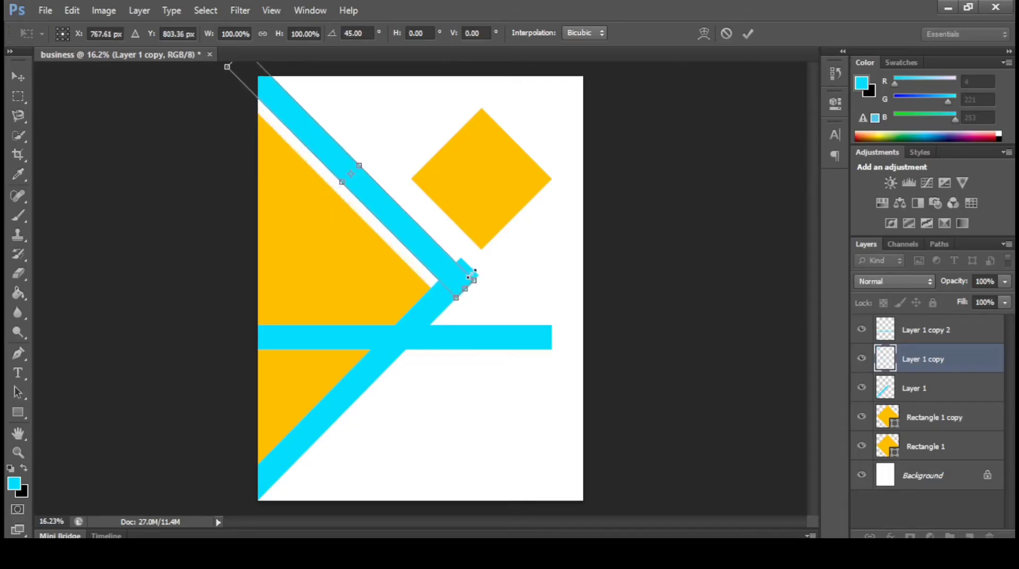
Nudge the angled copy into place and shorten both its ends into a short bar.
key(shift+Down)
key(shift+Down)
key(shift+Down)
key(shift+Down)
key(shift+Down)
key(shift+Down)
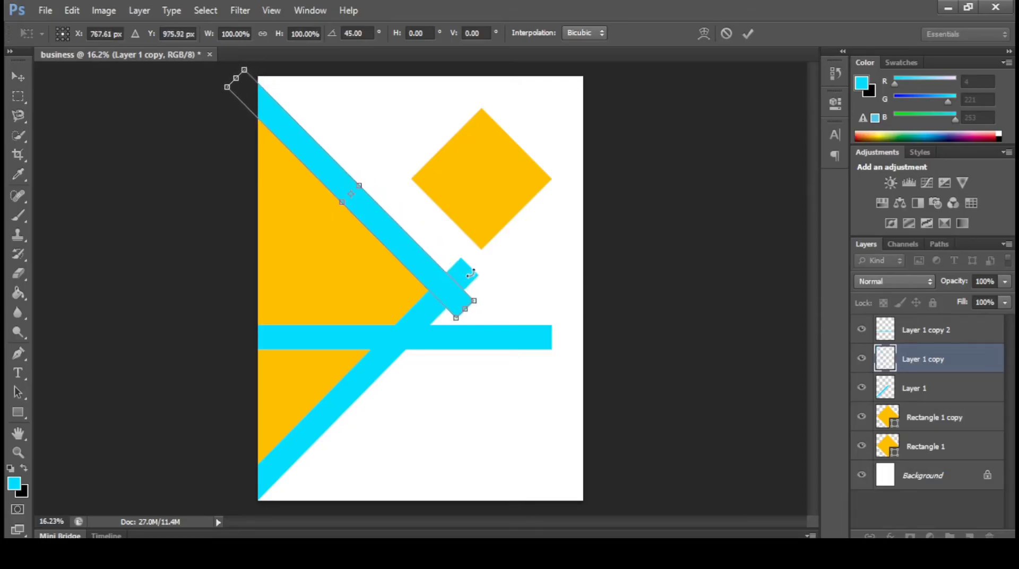
key(shift+Down)
key(shift+Down)
key(shift+Down)
key(Down)
key(Down)
key(Down)
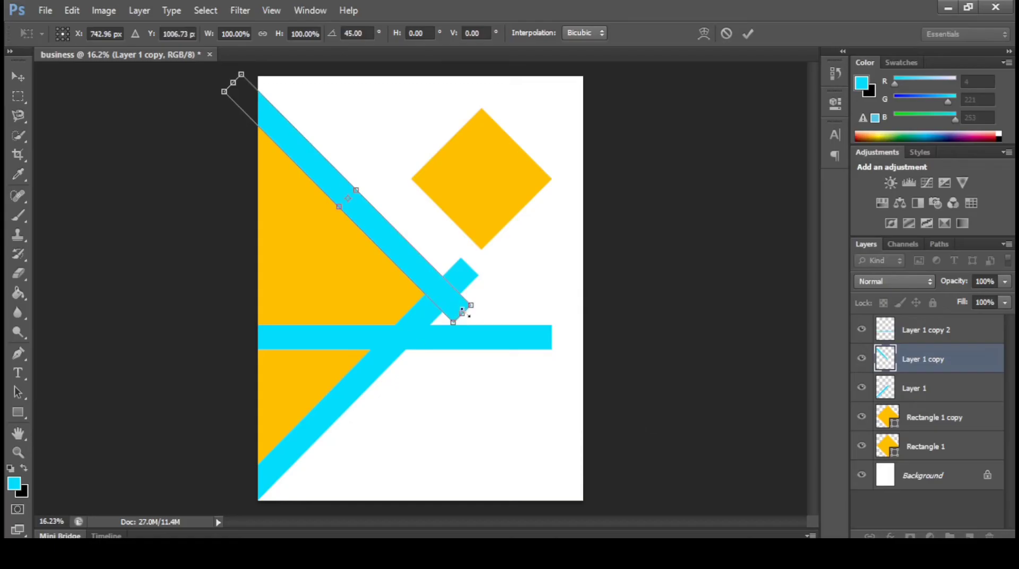
drag(463, 312, 451, 303)
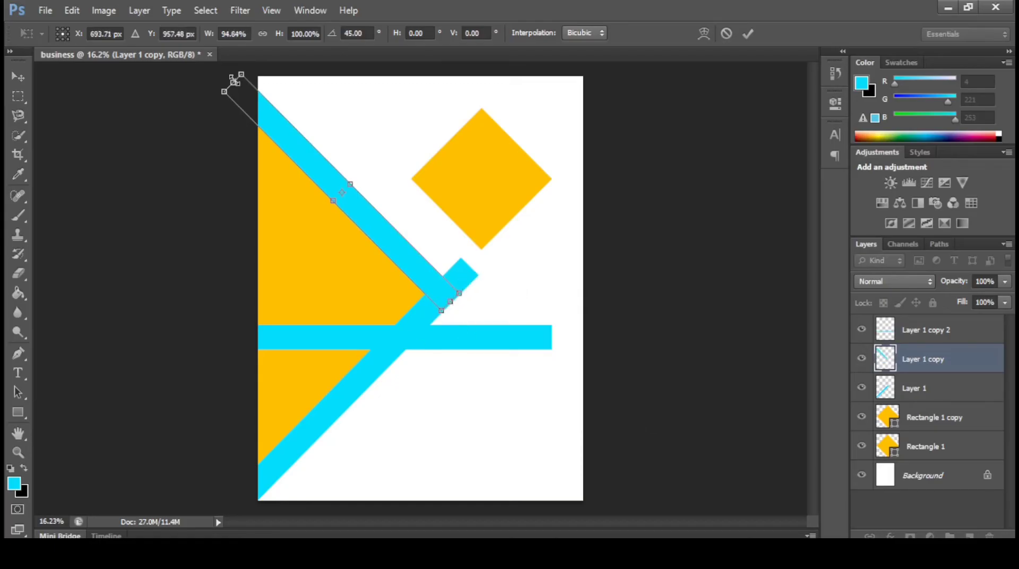
drag(234, 80, 322, 194)
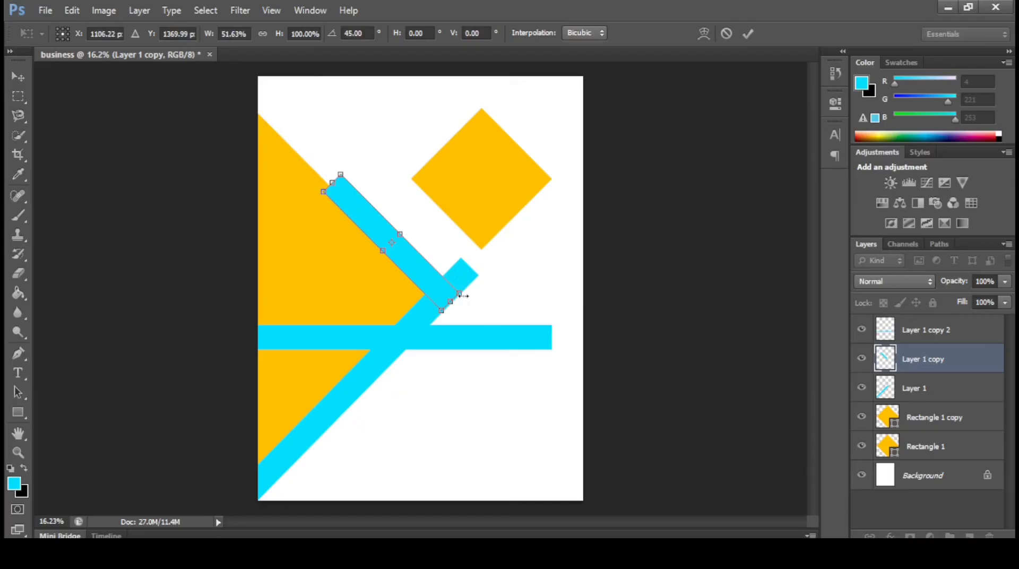
key(Return)
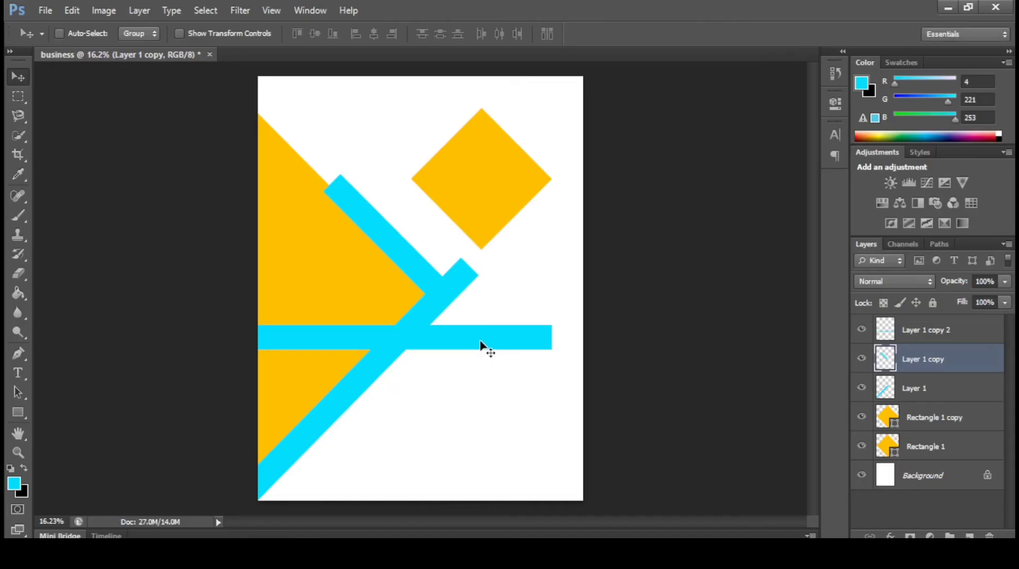
Rotate the Layer 1 copy 2 bar to -45° and move it up to the page's top edge.
click(939, 331)
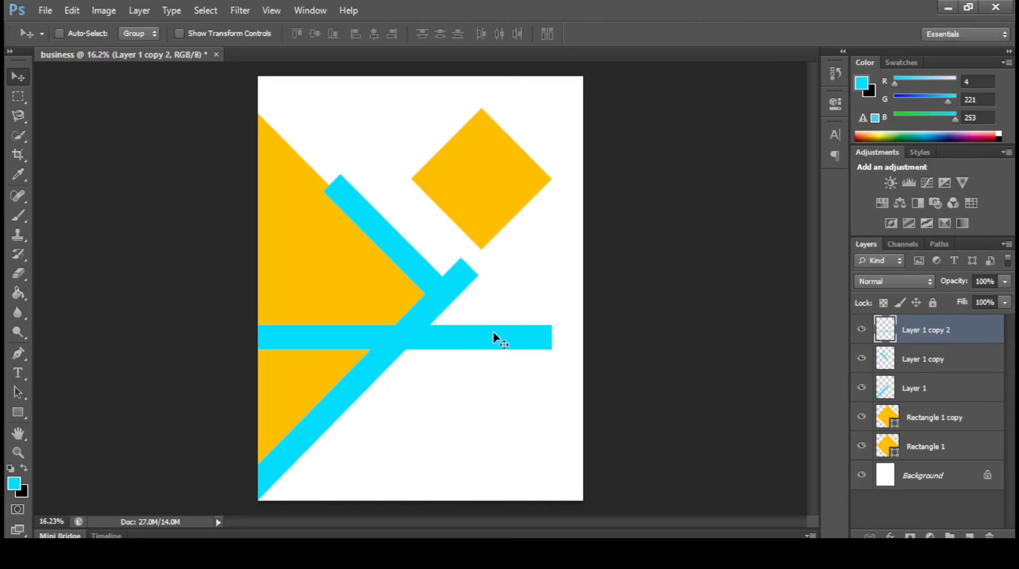
drag(514, 285, 599, 183)
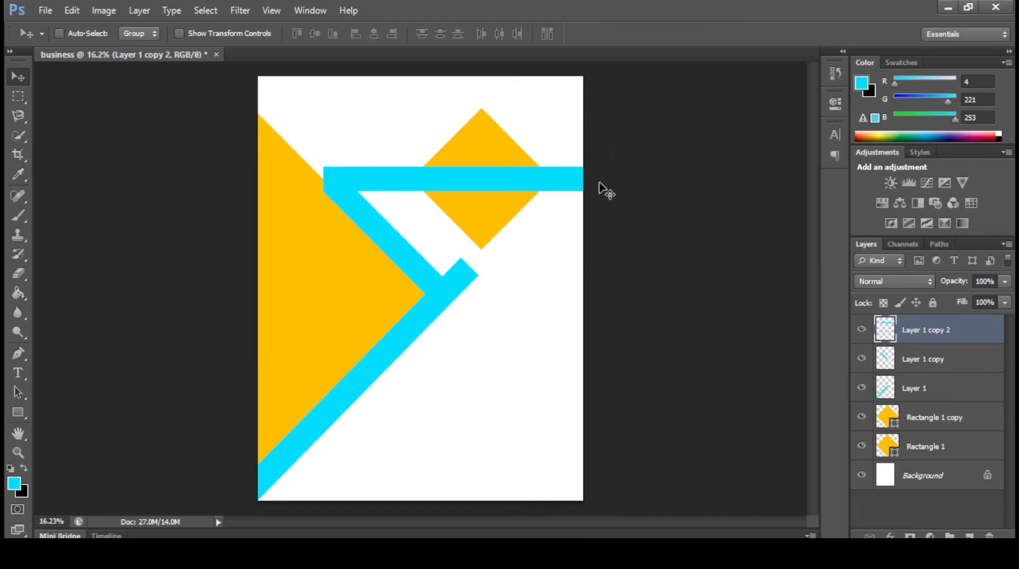
key(ctrl+t)
drag(657, 204, 603, 68)
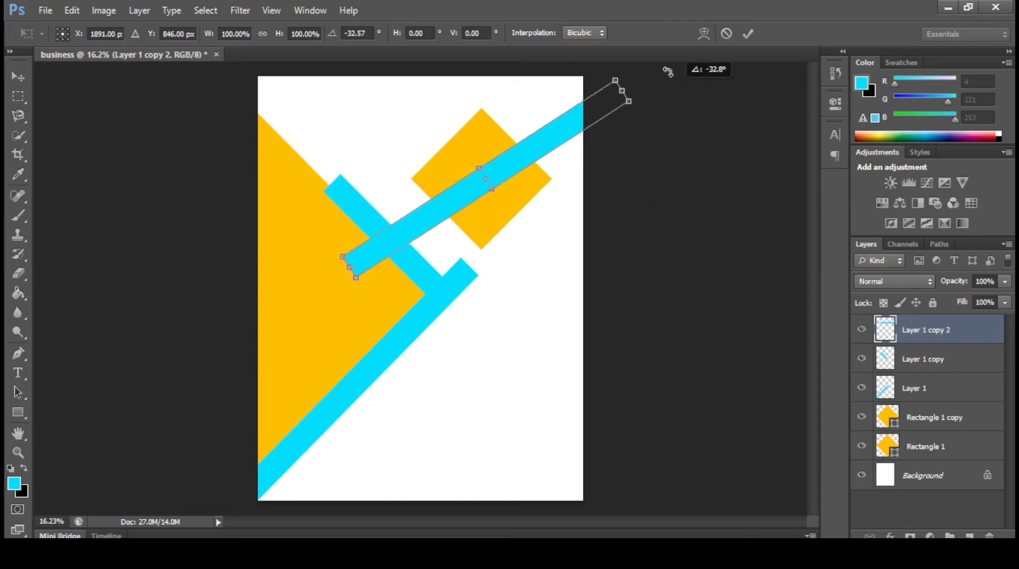
mouse_move(519, 119)
mouse_down()
mouse_move(491, 47)
mouse_move(513, 52)
mouse_up()
key(Right)
key(Right)
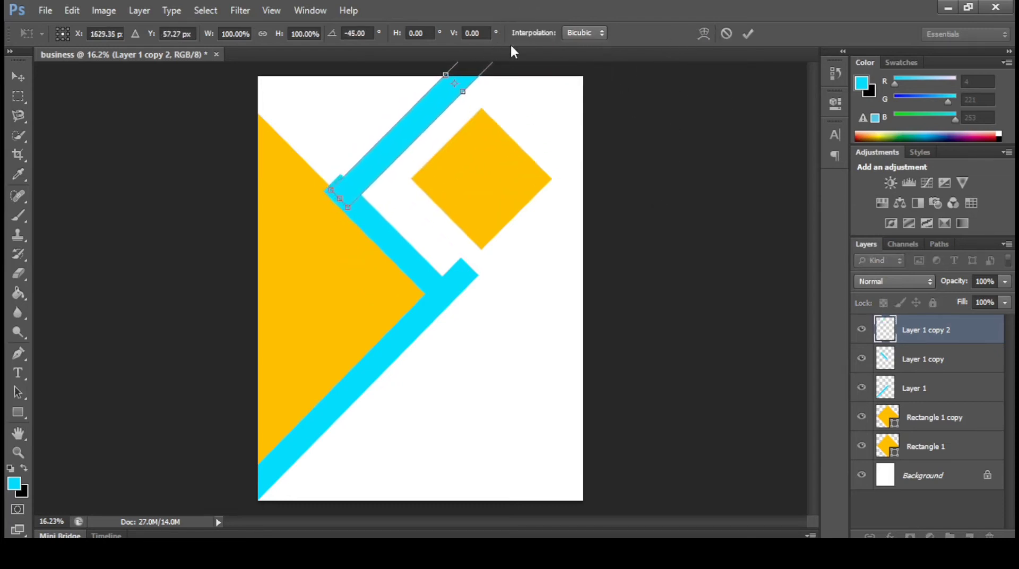
key(Right)
key(Right)
key(Down)
key(Down)
key(Down)
key(Down)
key(Down)
key(Down)
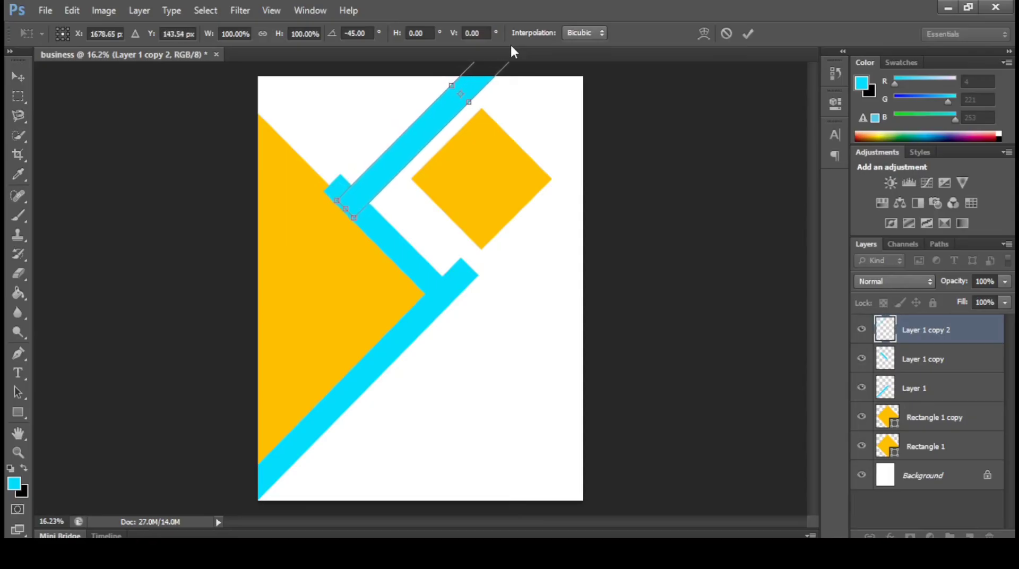
key(Down)
key(Down)
key(Down)
key(Down)
key(Return)
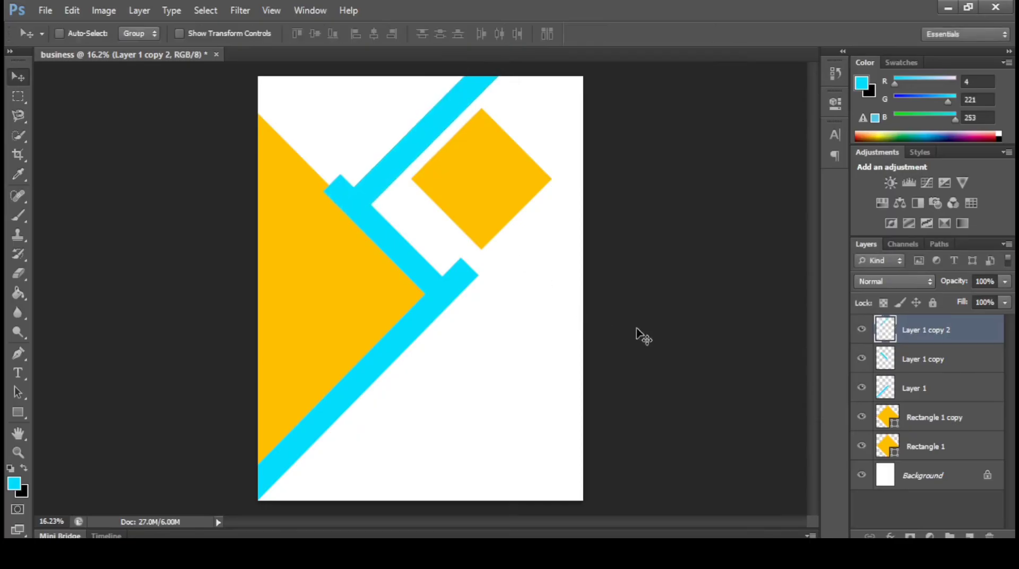
key(alt+bracketleft)
key(alt+bracketleft)
key(ctrl+t)
Shorten the lower cyan stripe and enlarge the orange diamond slightly.
drag(478, 257, 462, 269)
key(Return)
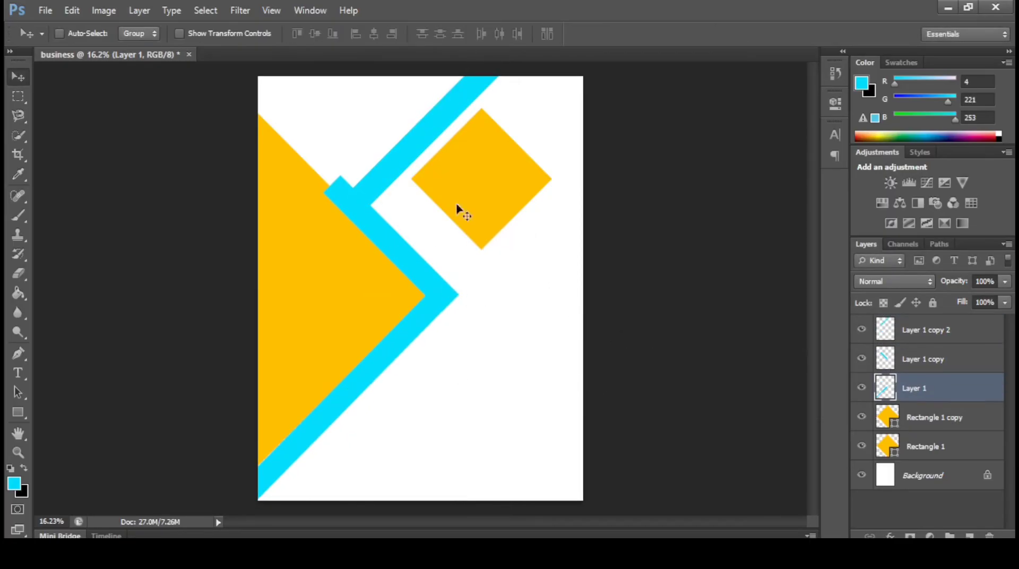
click(925, 421)
key(ctrl+t)
drag(564, 242, 530, 257)
key(Return)
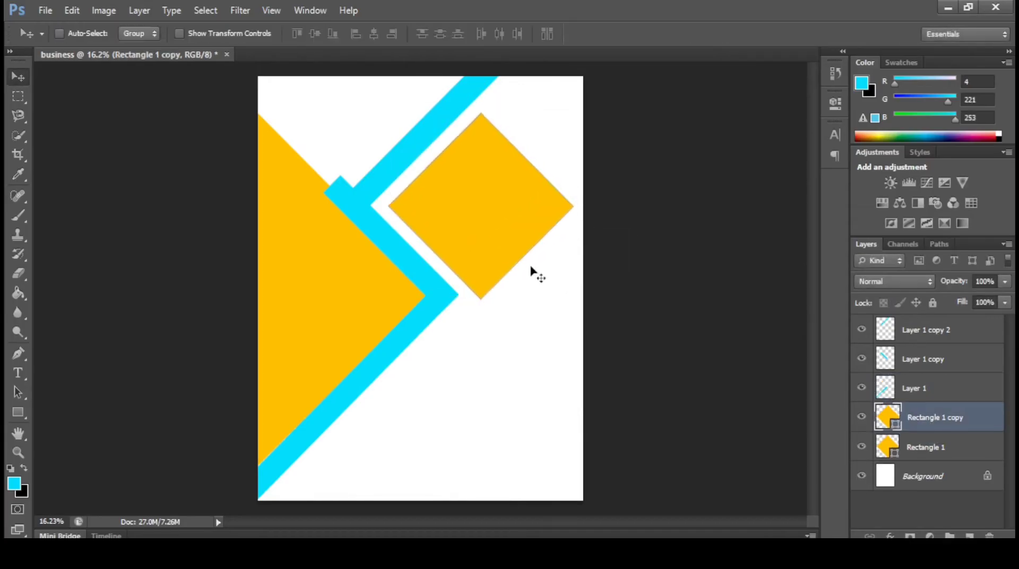
Shrink the orange triangle to about 94% and shift the upper stripe left to meet the lower.
key(alt+bracketleft)
key(ctrl+t)
drag(434, 467, 422, 451)
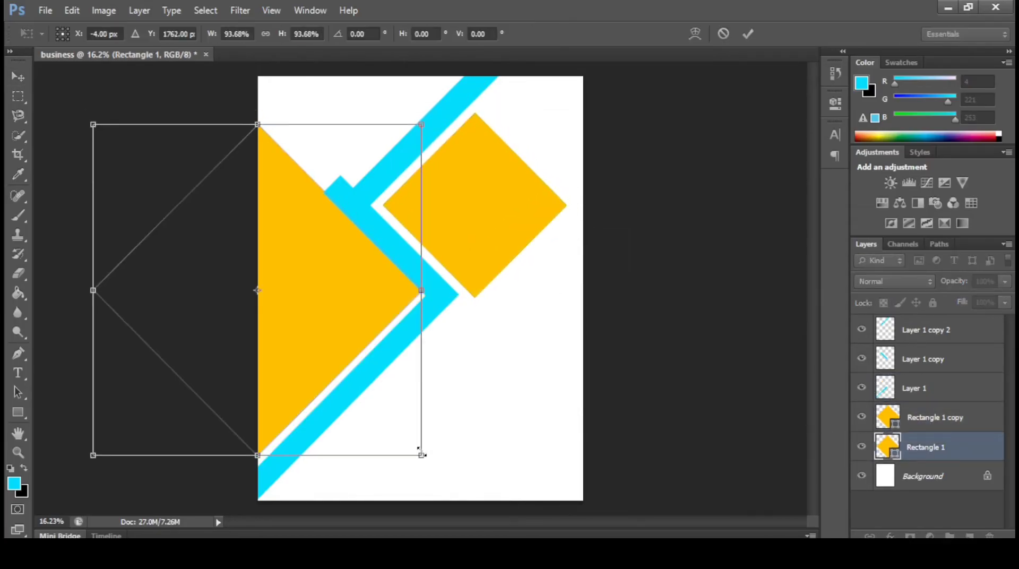
key(Return)
ctrl+click(444, 310)
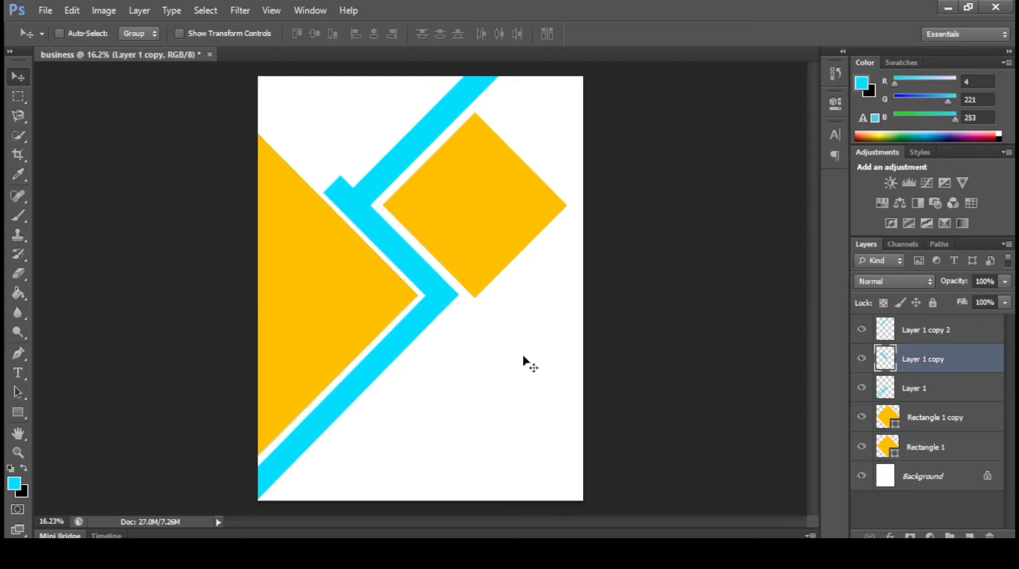
click(918, 333)
key(shift+Left)
key(shift+Left)
key(shift+Left)
key(ctrl+t)
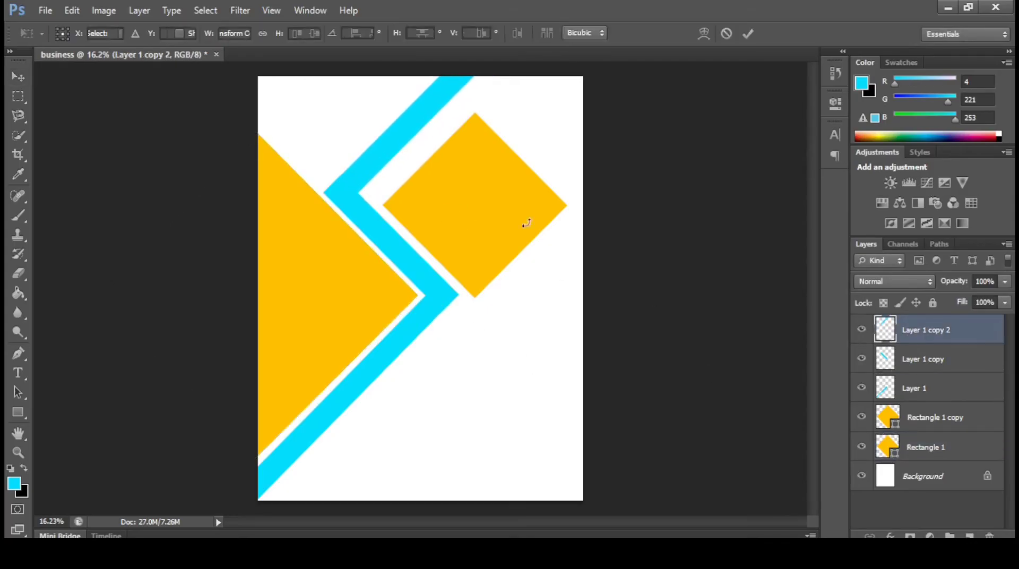
key(Return)
Enlarge the orange diamond and adjust its width so it nests inside the chevron.
click(934, 417)
key(ctrl+t)
drag(567, 297, 582, 312)
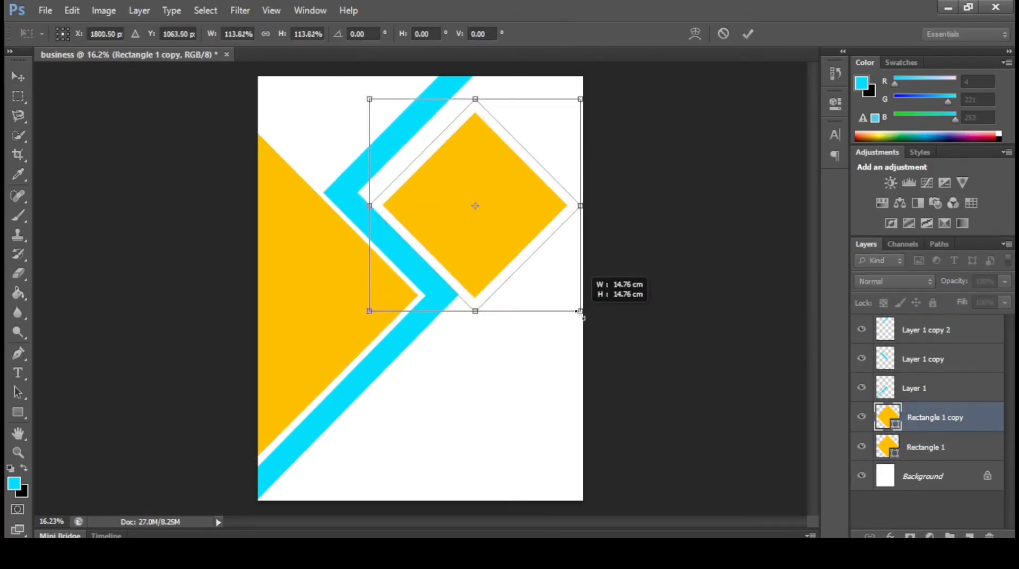
drag(508, 247, 510, 230)
key(shift+Left)
key(shift+Left)
key(shift+Down)
key(shift+Down)
key(shift+Down)
drag(580, 299, 576, 288)
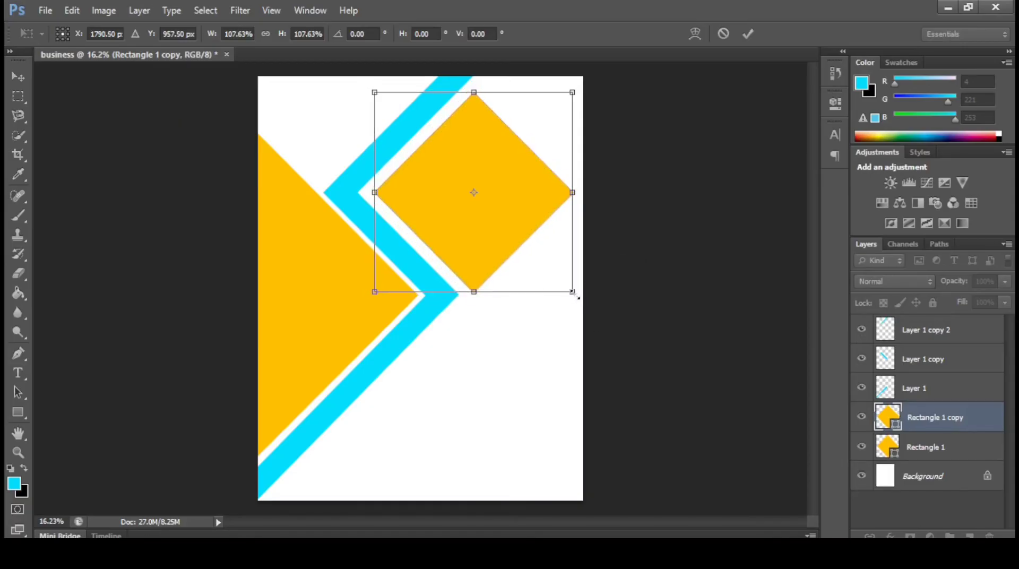
drag(576, 191, 569, 192)
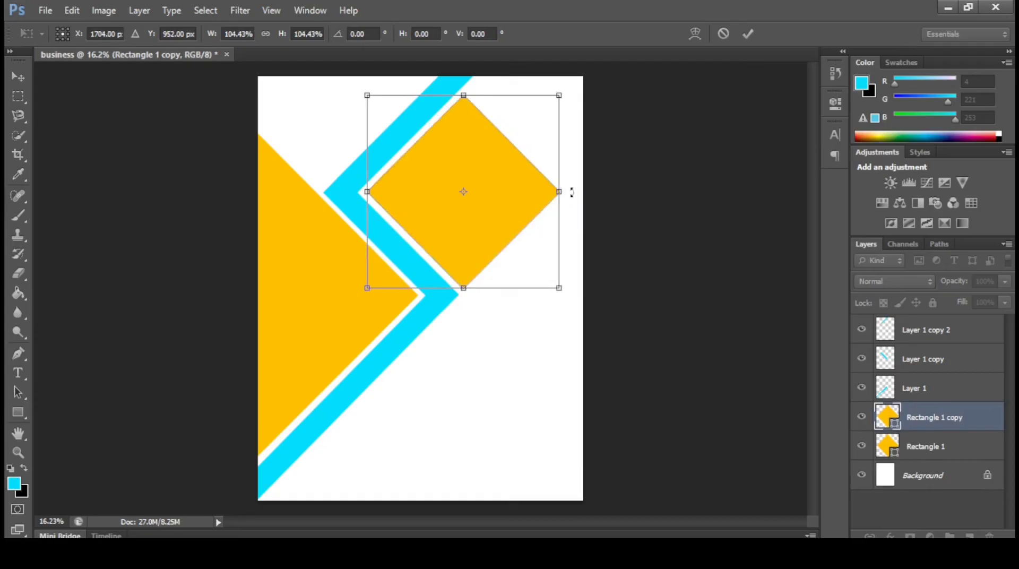
drag(366, 192, 377, 191)
key(Return)
ctrl+click(926, 329)
ctrl+click(924, 359)
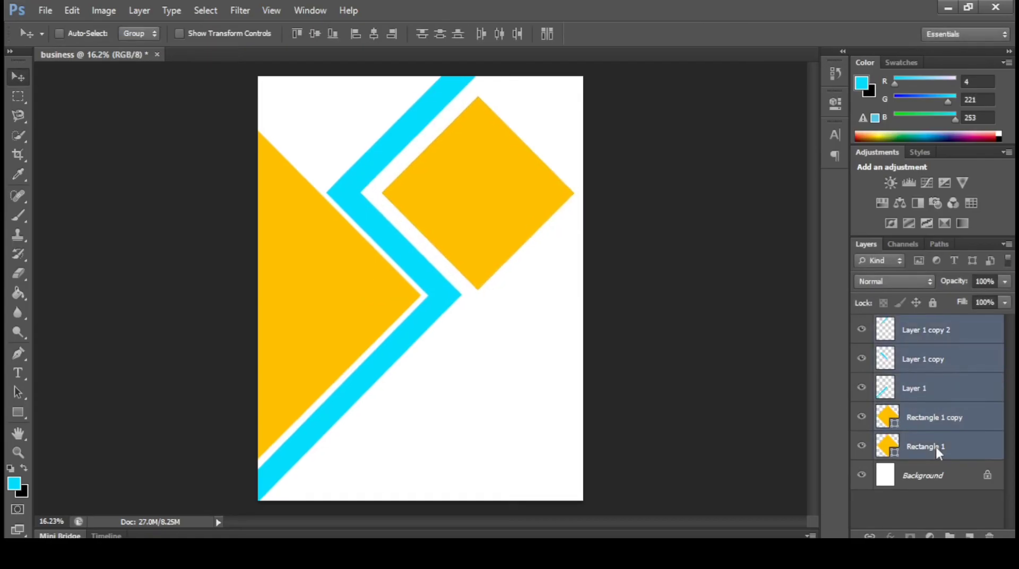
Place the 'images hh' city photo and stretch it to cover the triangle.
click(928, 420)
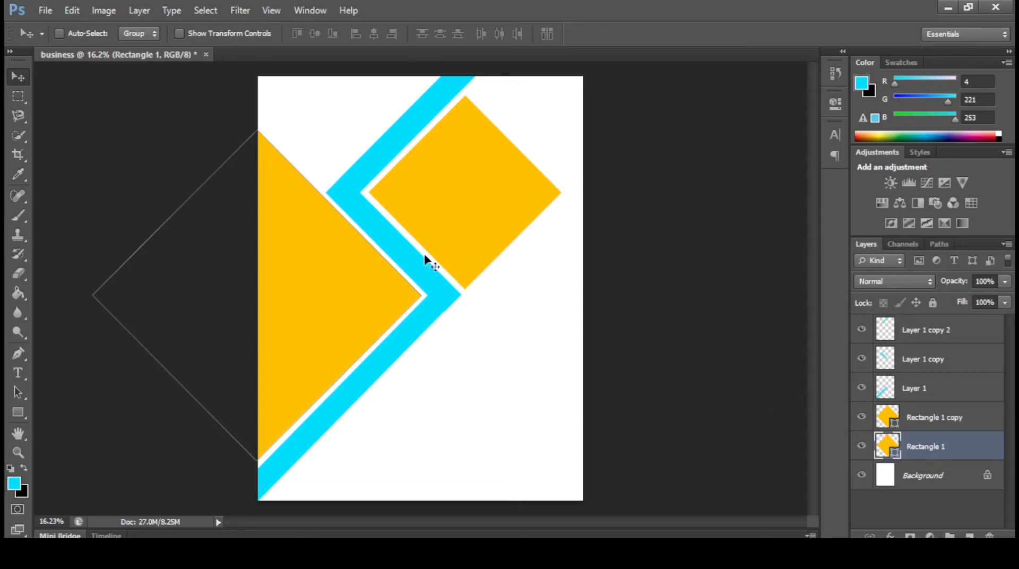
click(45, 11)
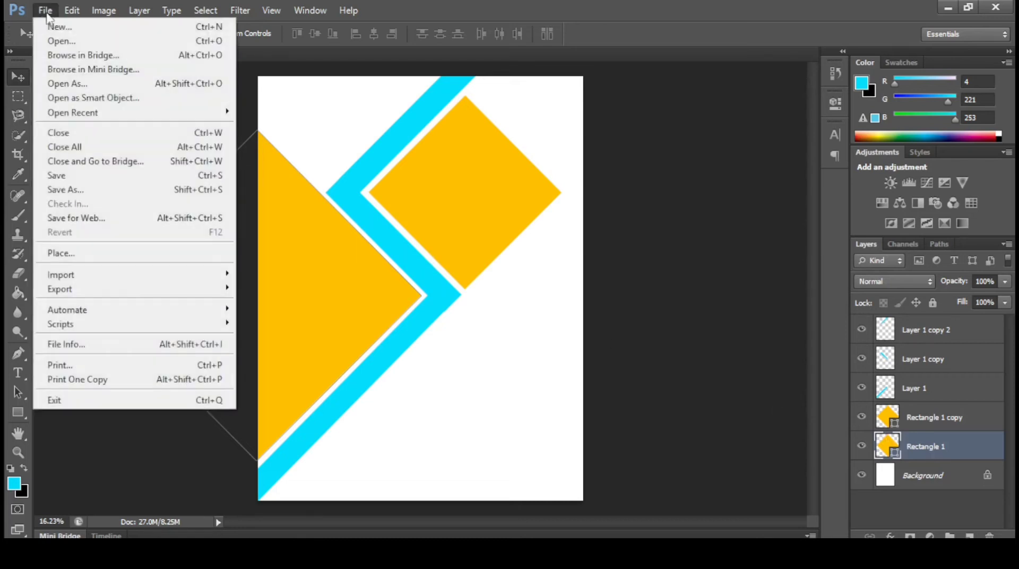
click(110, 260)
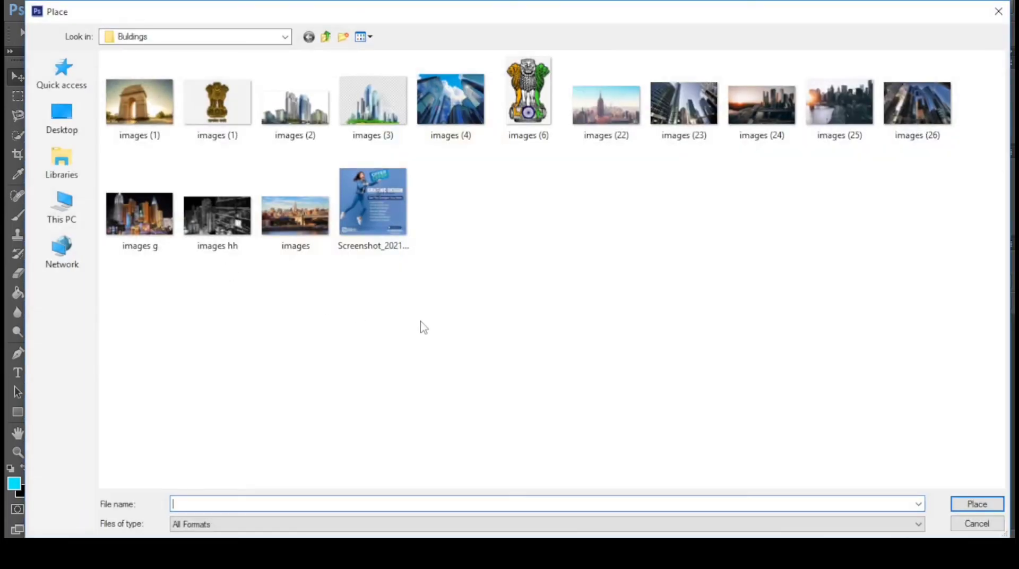
double_click(218, 212)
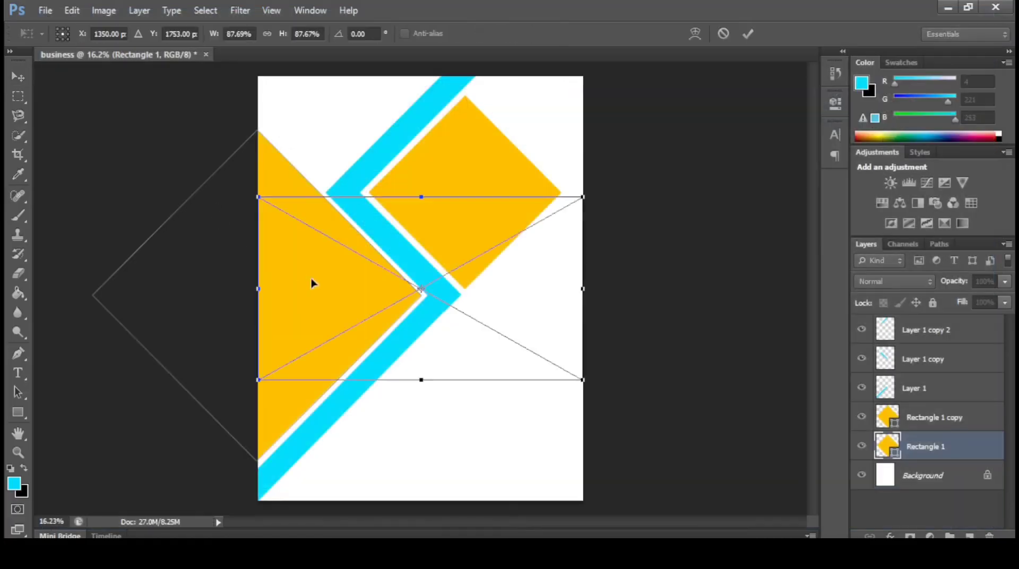
drag(509, 318, 468, 322)
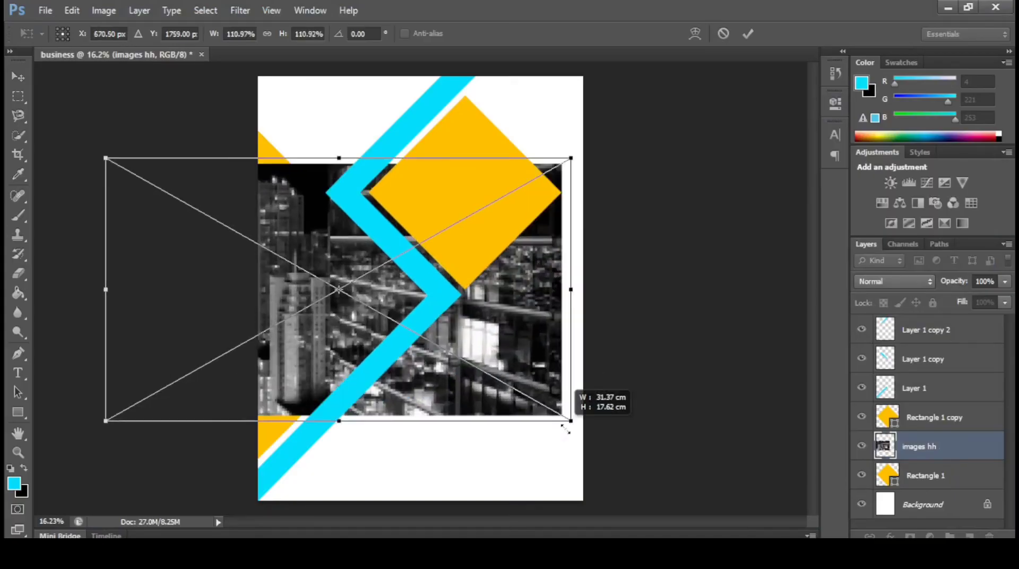
mouse_move(496, 377)
mouse_down()
mouse_move(591, 442)
mouse_move(570, 431)
mouse_up()
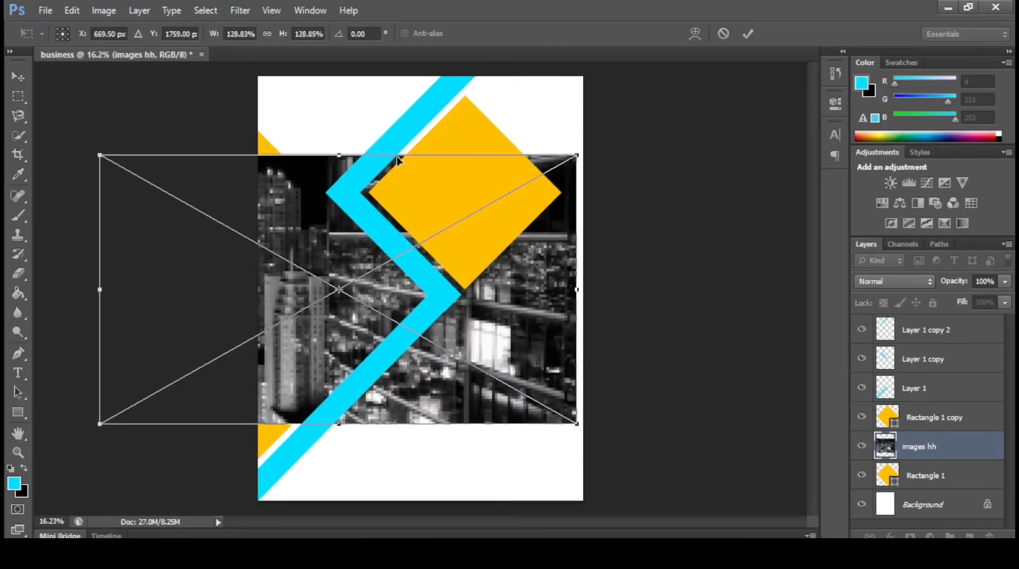
drag(336, 155, 336, 130)
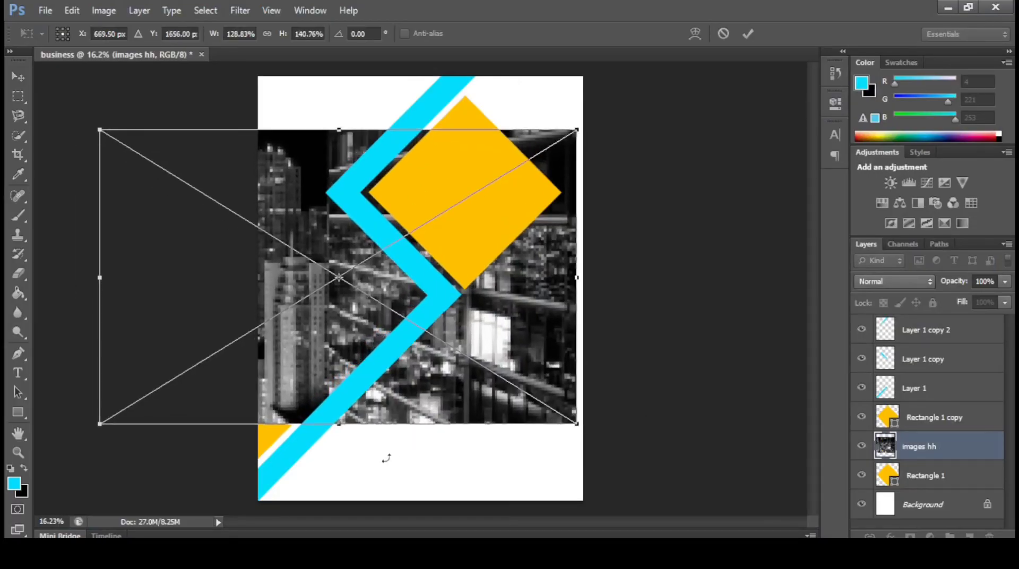
drag(340, 425, 339, 460)
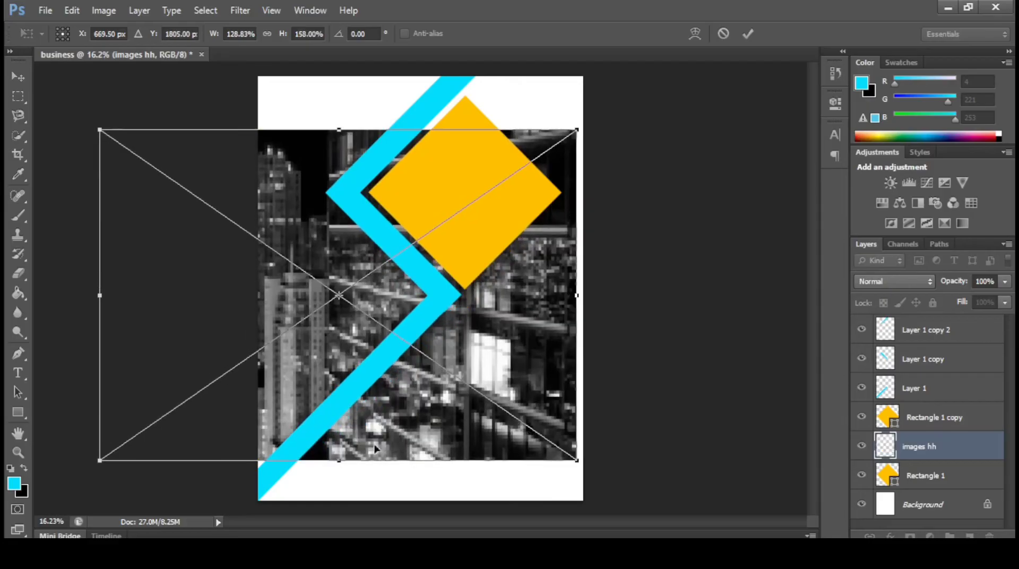
key(Return)
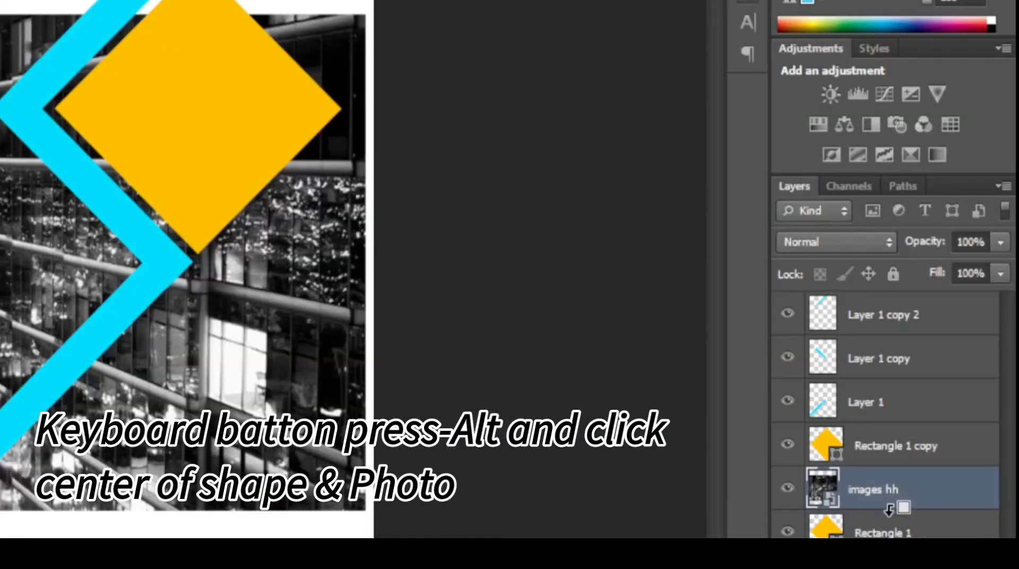
Clip the 'images hh' photo to the triangle and shift it right inside it.
alt+click(890, 508)
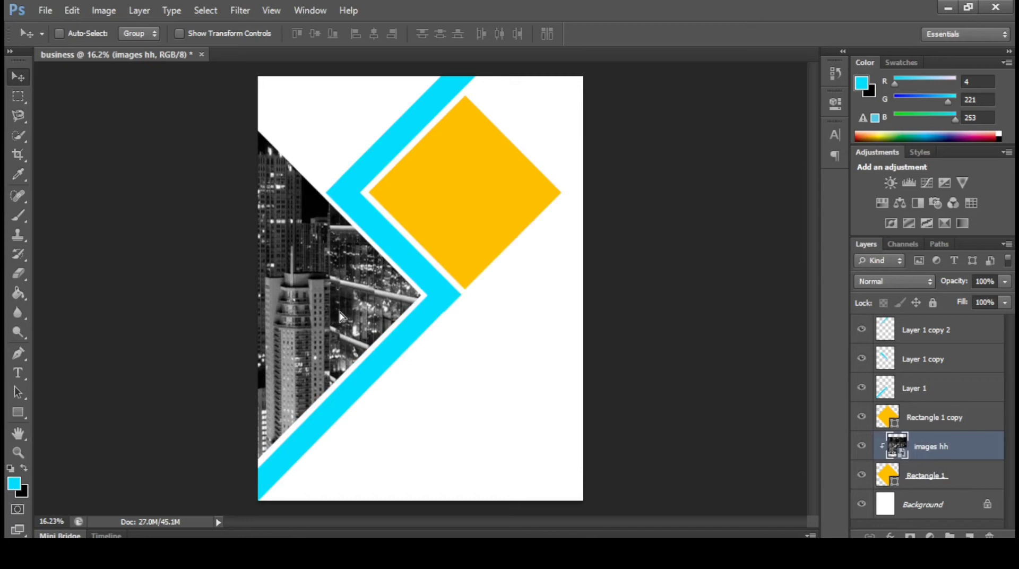
mouse_move(340, 317)
mouse_down()
mouse_move(423, 308)
mouse_move(396, 309)
mouse_up()
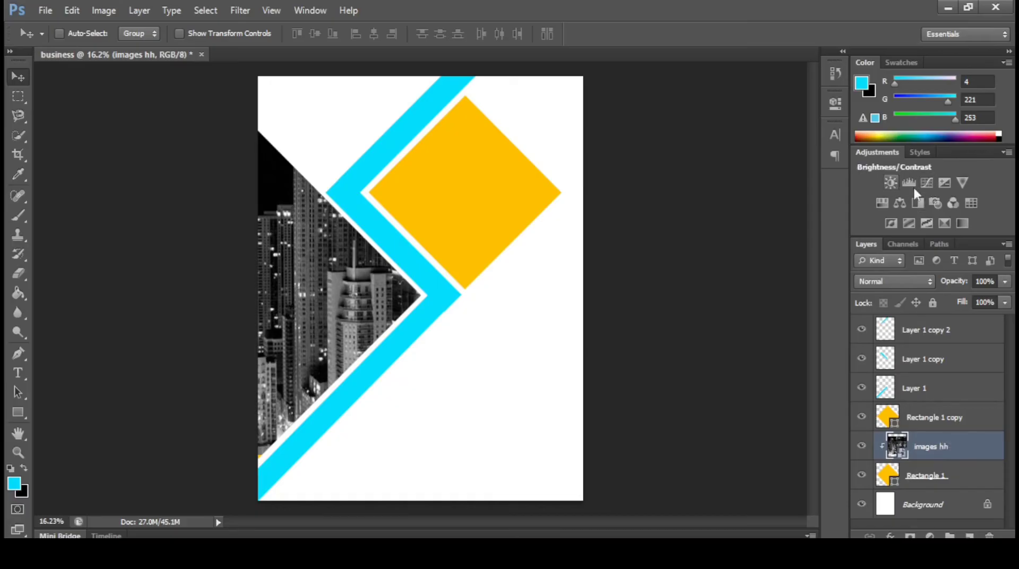
Place the Fotolia headset photo and scale it to about 131% × 127% over the diamond.
click(45, 11)
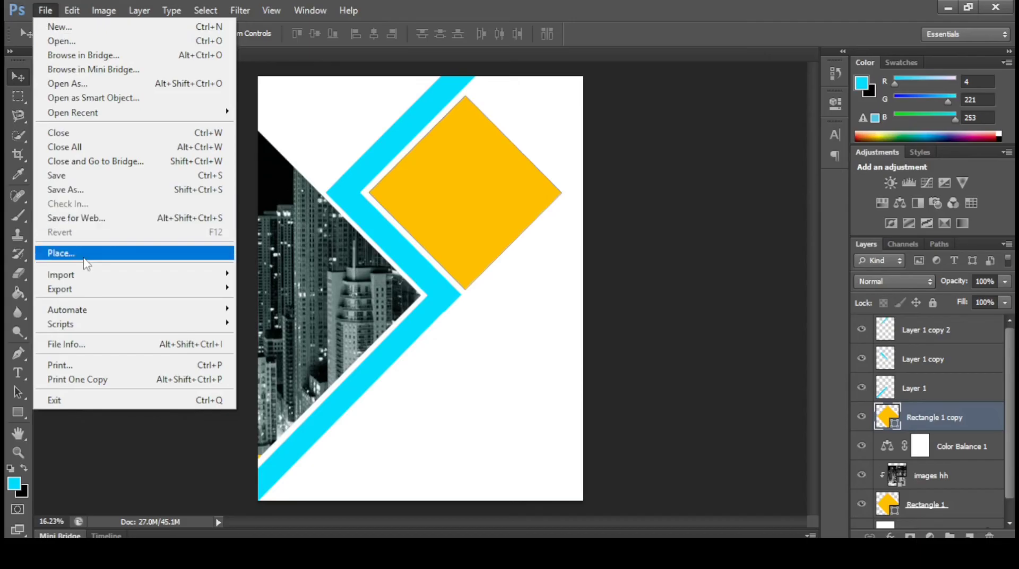
click(61, 252)
double_click(438, 148)
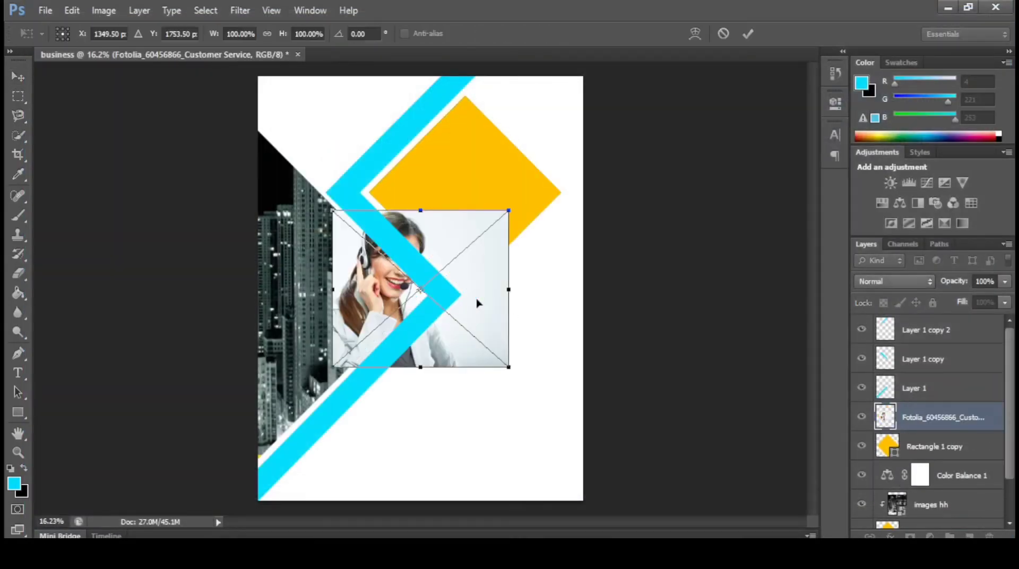
drag(476, 303, 538, 212)
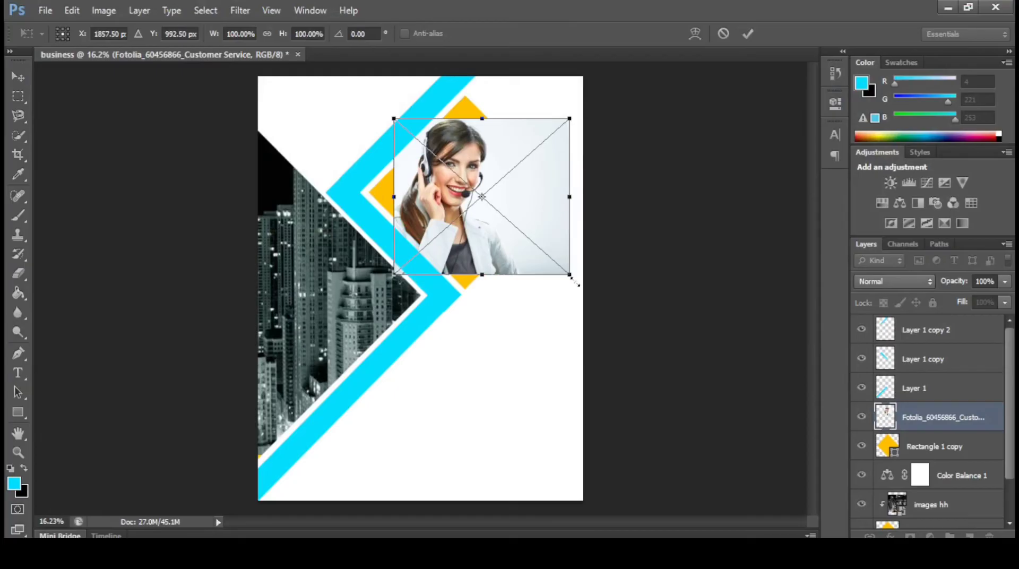
drag(570, 275, 590, 301)
drag(552, 254, 558, 250)
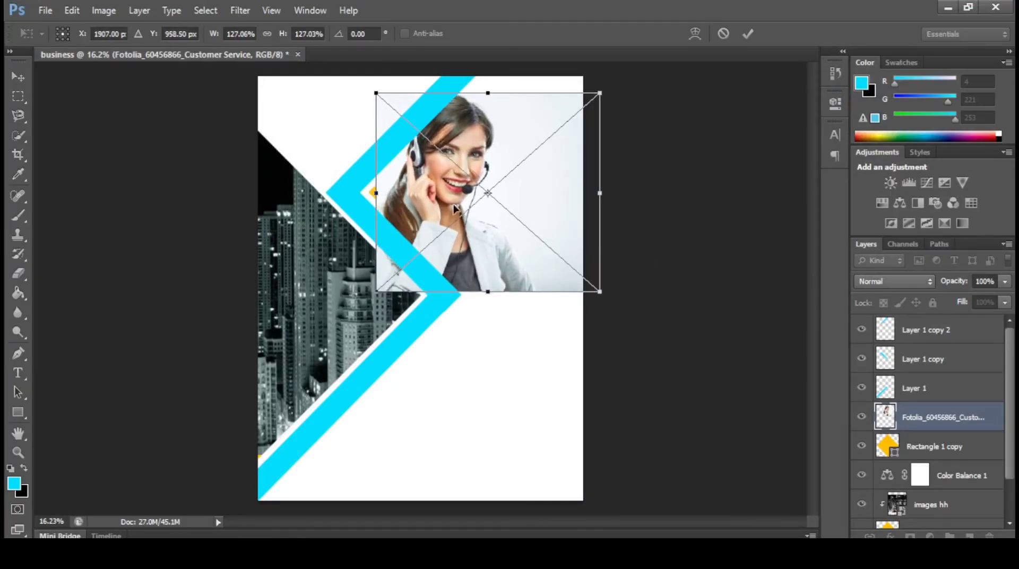
drag(376, 192, 368, 193)
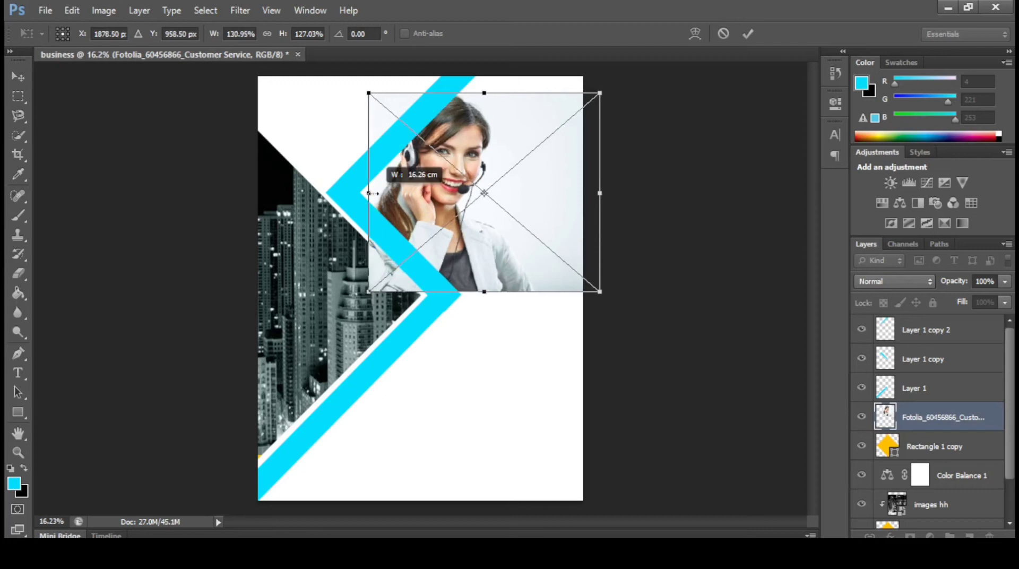
drag(520, 186, 522, 189)
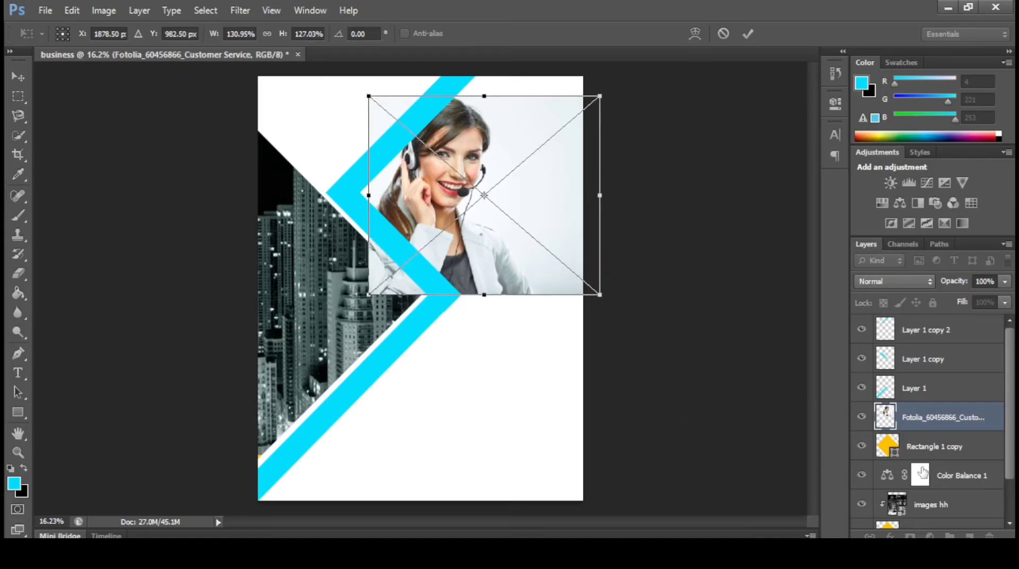
key(Return)
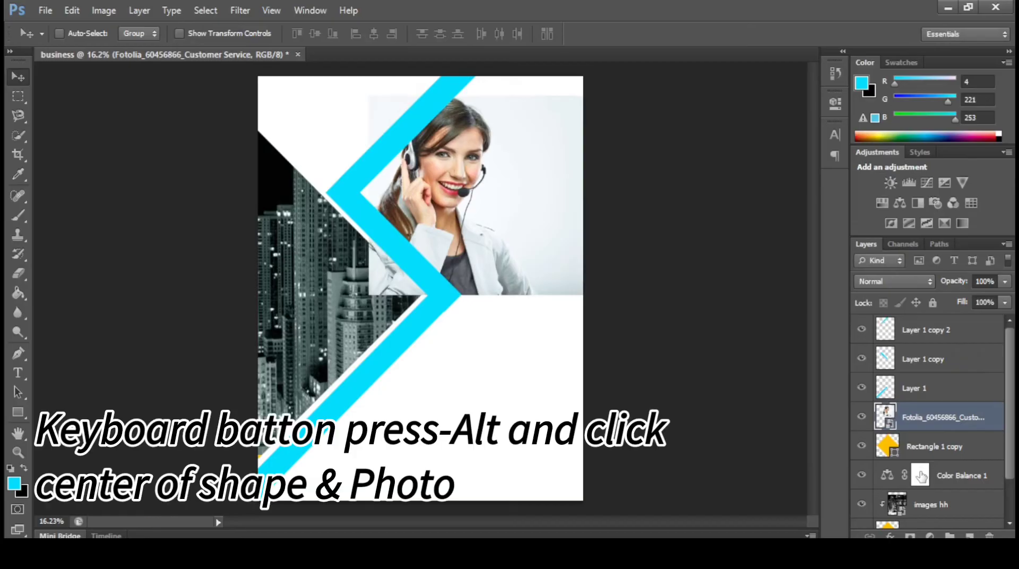
Clip the headset photo to the diamond and enlarge it to fill the shape.
alt+click(936, 429)
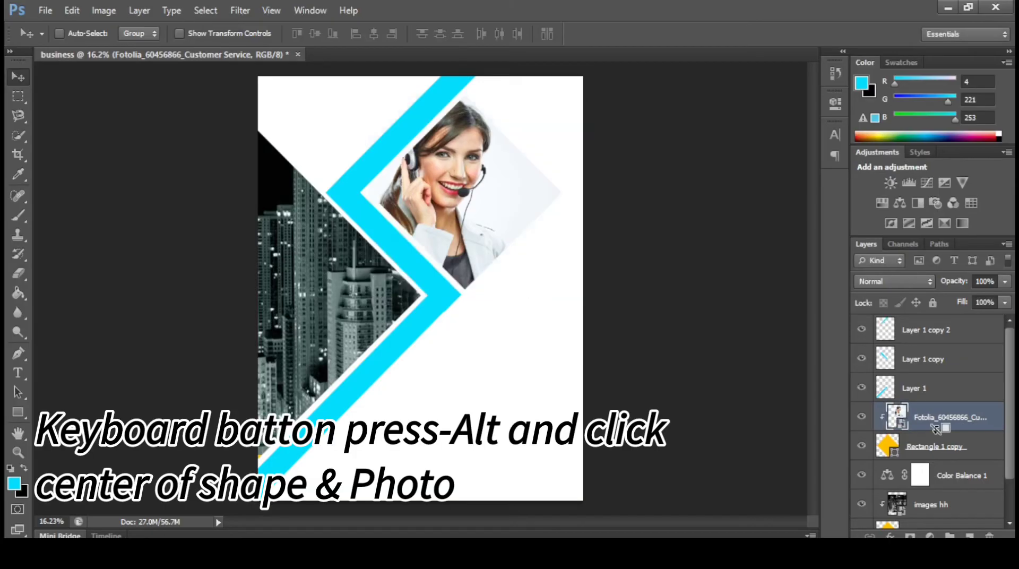
key(Right)
key(Right)
key(Right)
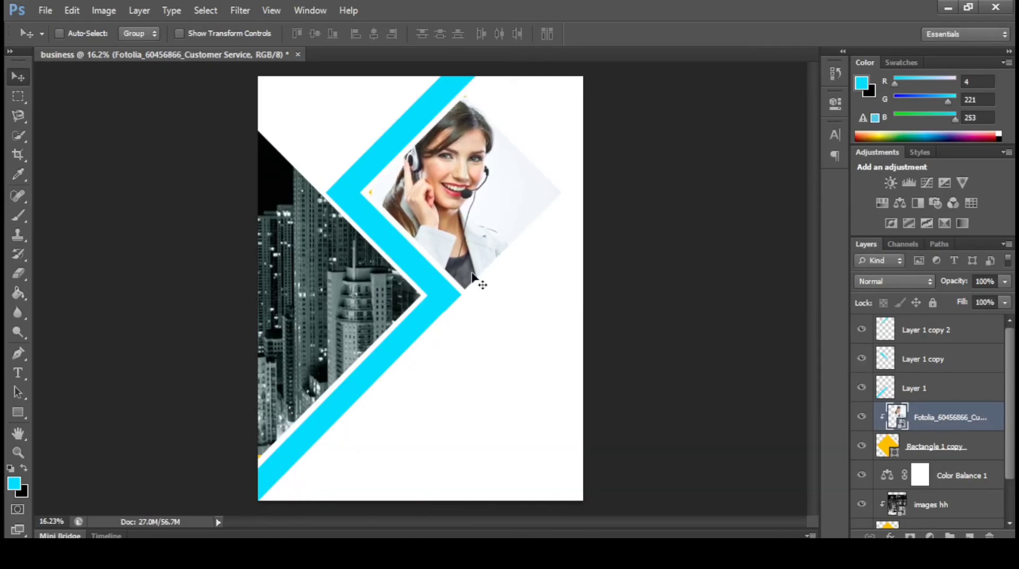
key(ctrl+t)
drag(372, 197, 369, 197)
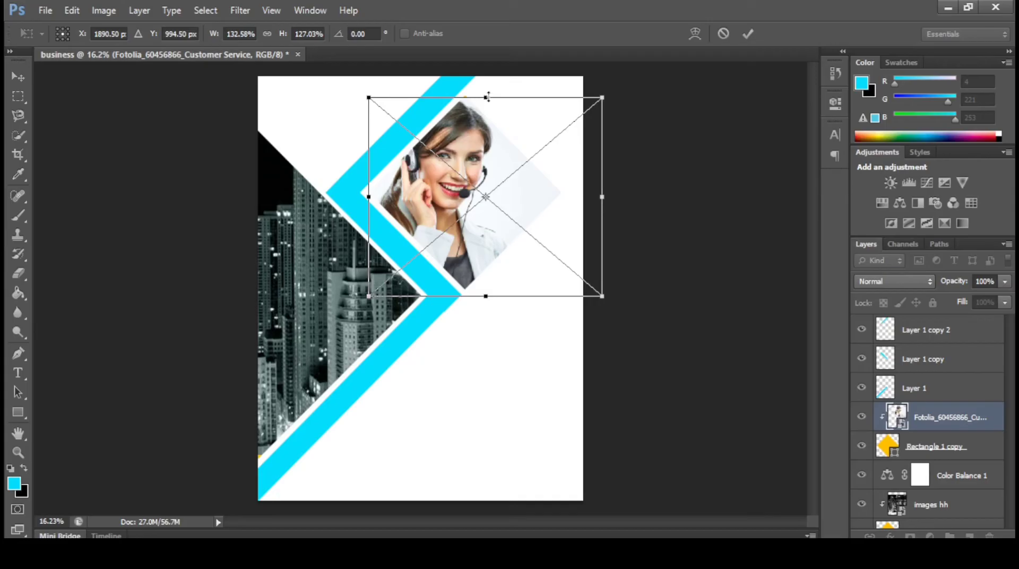
drag(486, 97, 484, 95)
key(Return)
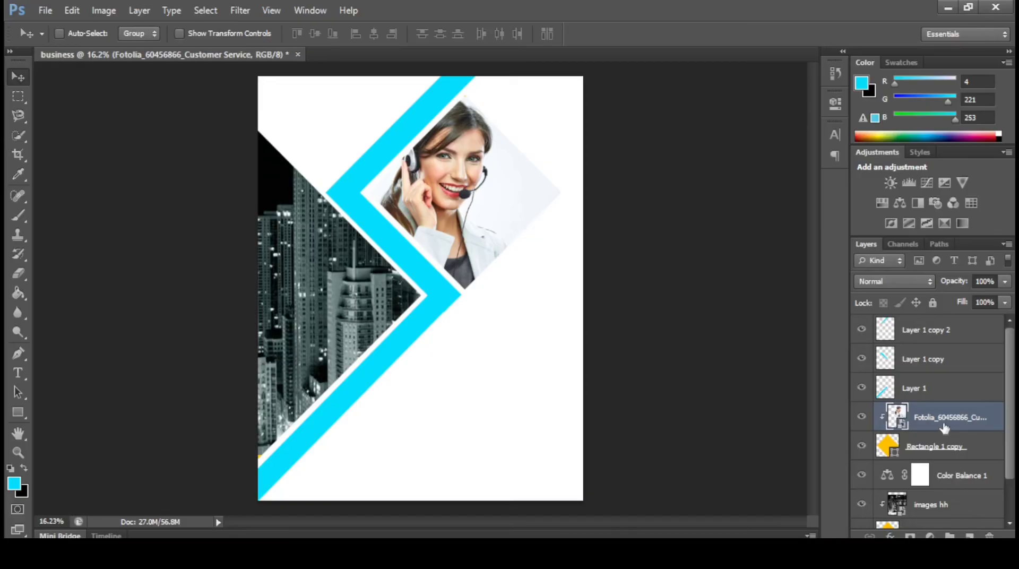
Add a Black & White adjustment layer so the photo becomes grayscale.
click(930, 532)
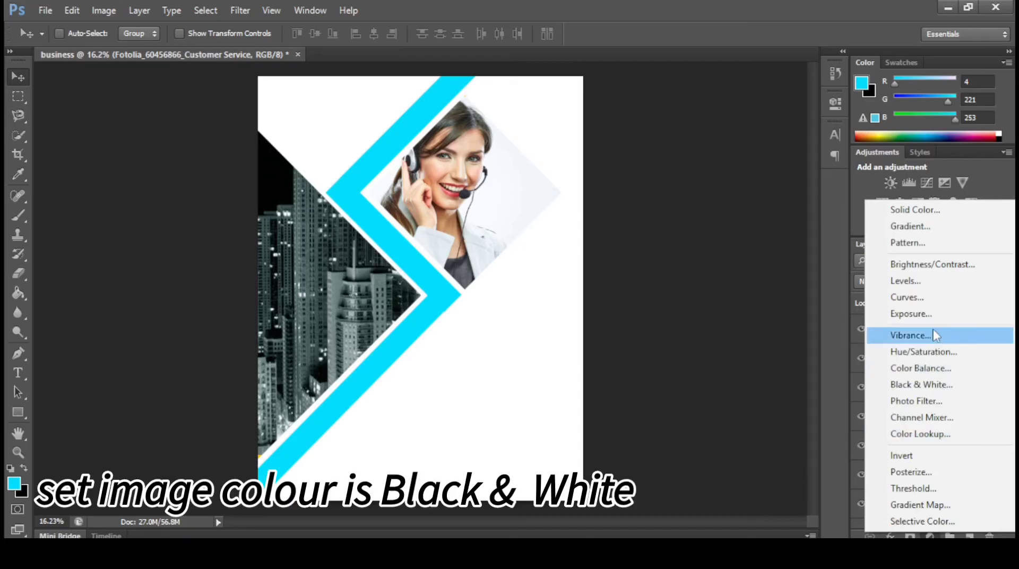
click(948, 385)
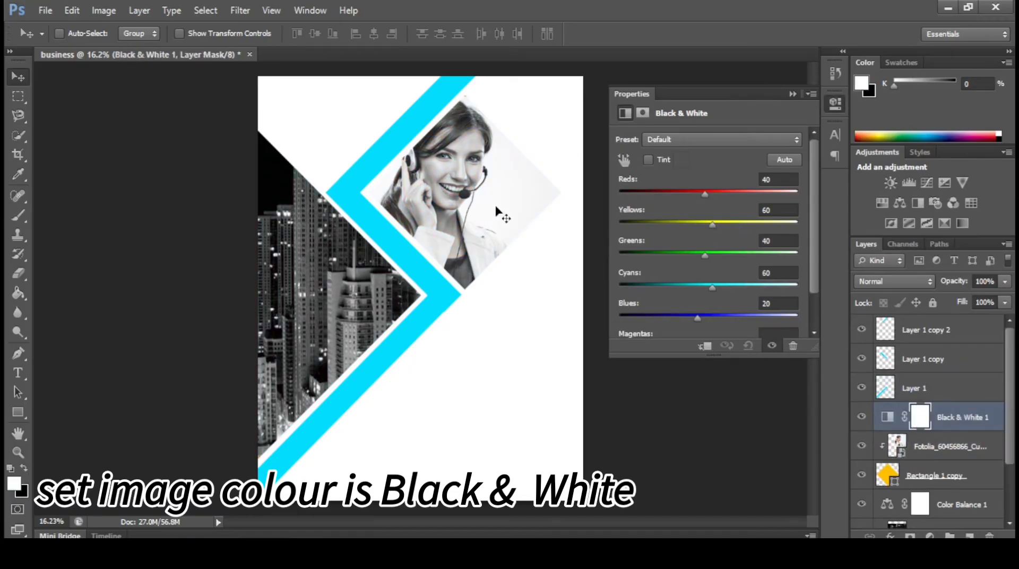
click(792, 94)
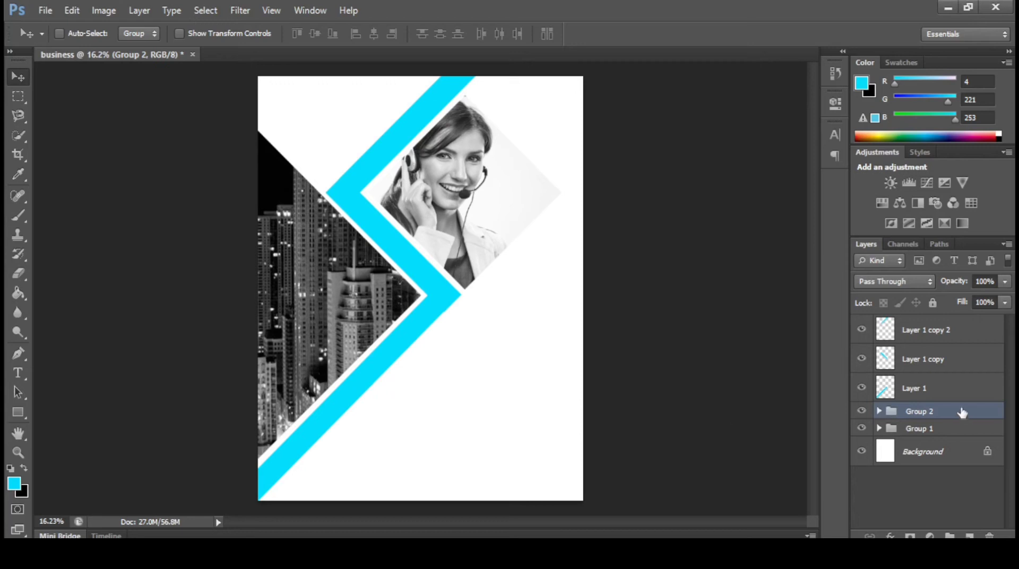
click(948, 393)
Give Layer 1 a blue Color Overlay chosen in the Color Picker.
right_click(917, 389)
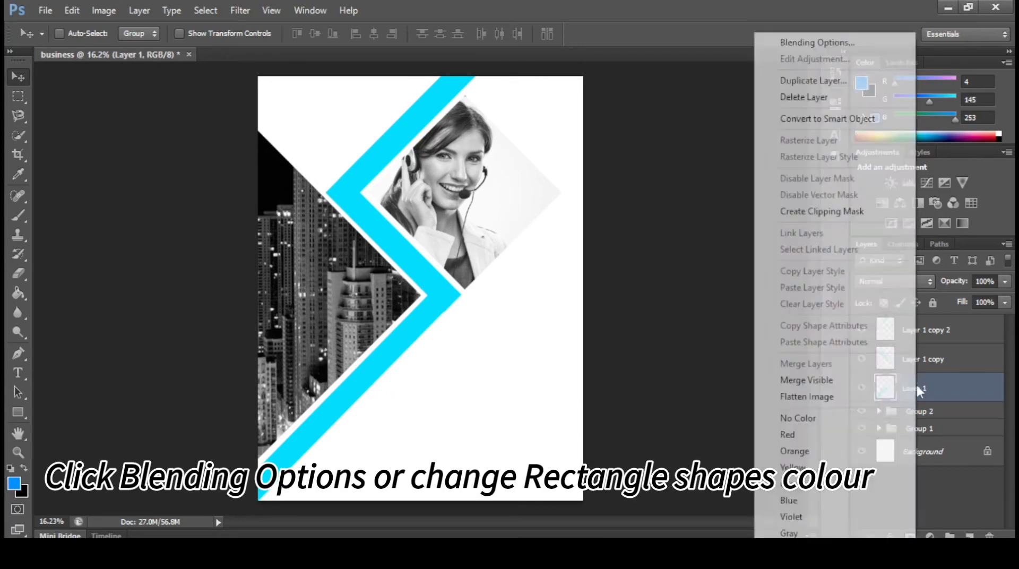
click(818, 43)
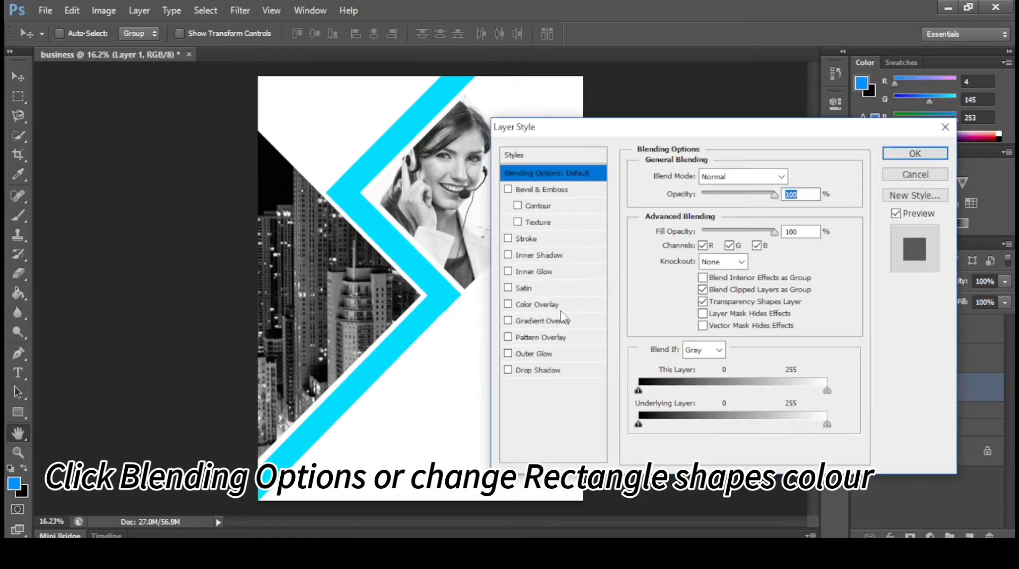
click(560, 309)
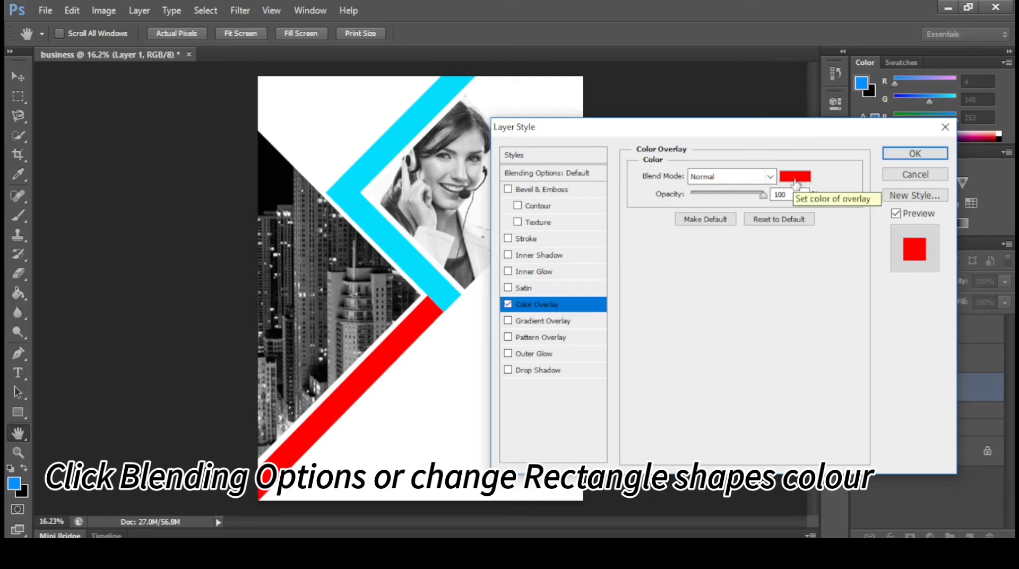
click(795, 176)
drag(732, 319, 734, 303)
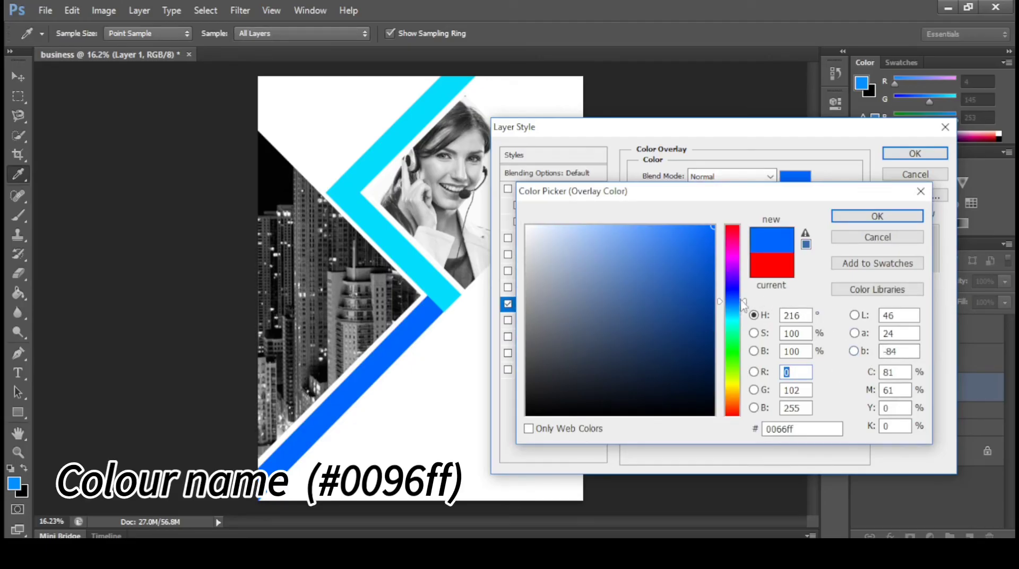
drag(746, 310, 744, 309)
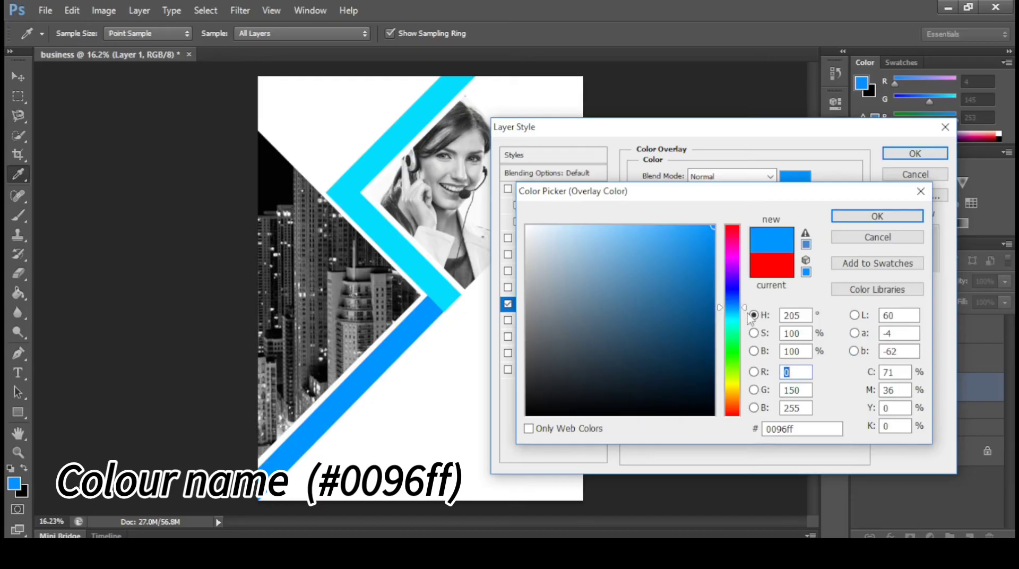
click(877, 216)
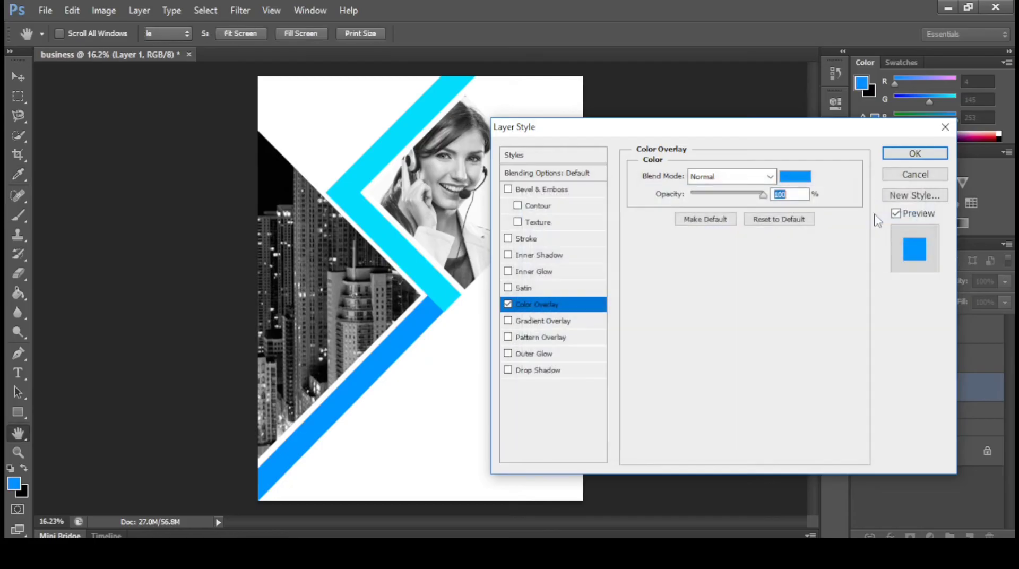
click(914, 155)
Give Layer 1 copy a #0491fd blue Color Overlay.
right_click(934, 362)
click(832, 43)
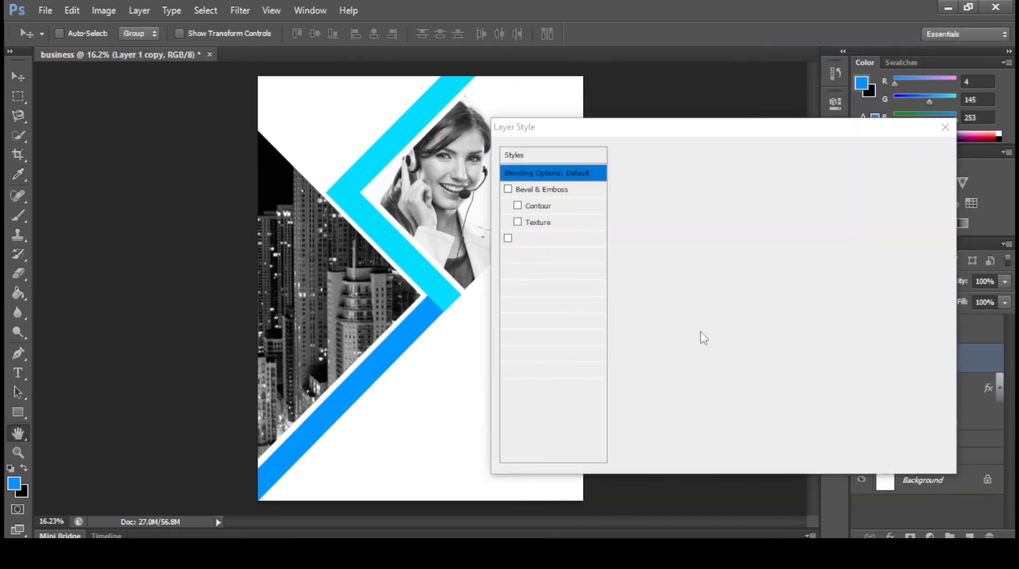
click(546, 303)
click(795, 175)
text(0491fd)
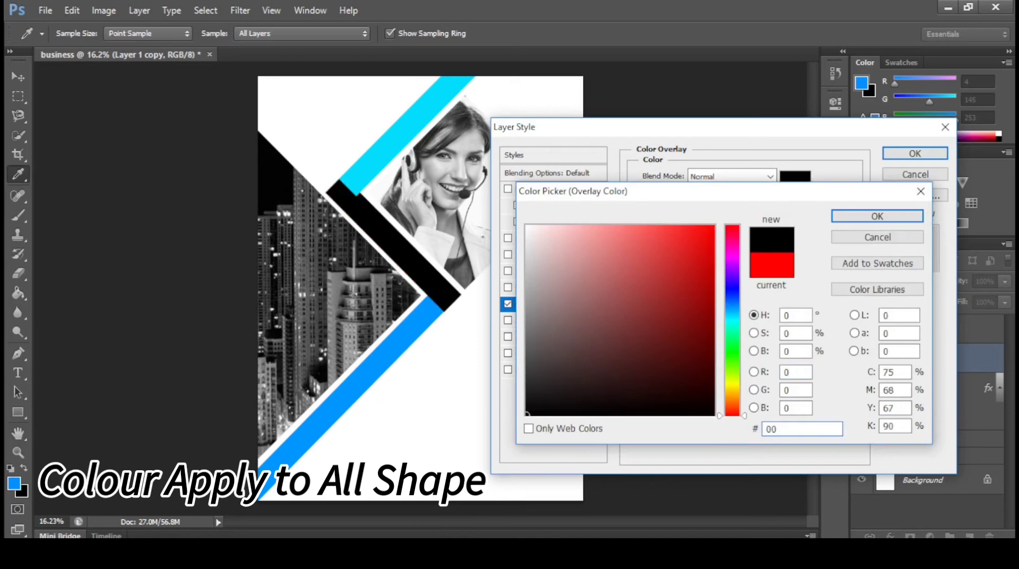
click(877, 216)
click(914, 154)
Apply the same #0491fd Color Overlay to Layer 1 copy 2 and collapse the effect lists.
right_click(921, 329)
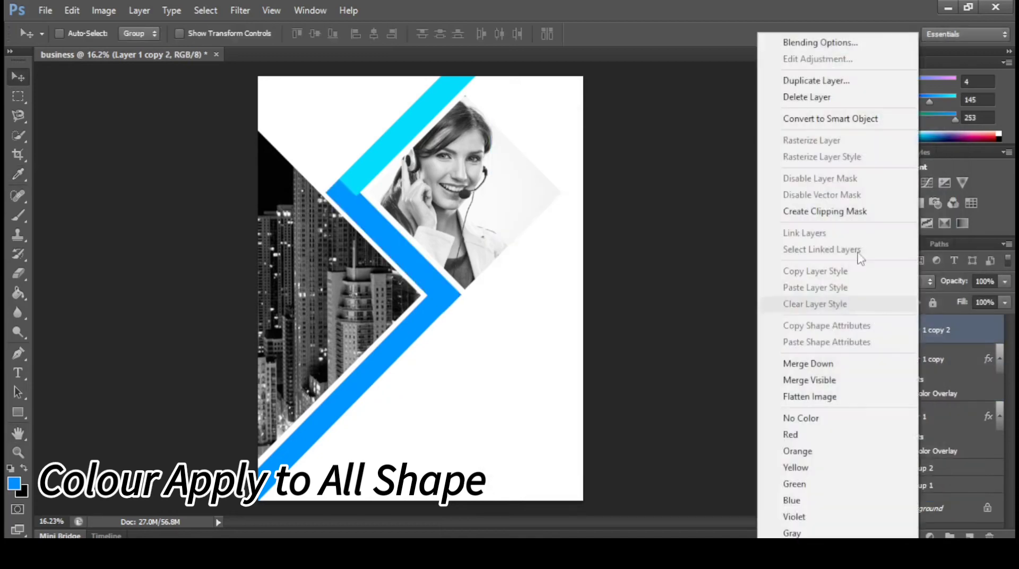
click(818, 39)
click(536, 305)
click(795, 176)
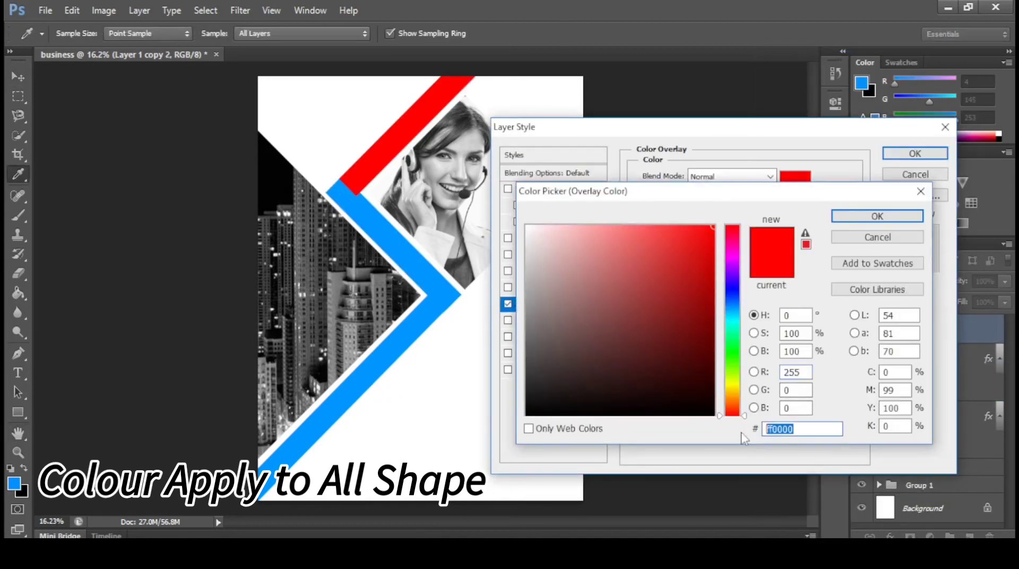
text(0491fd)
click(871, 215)
click(940, 155)
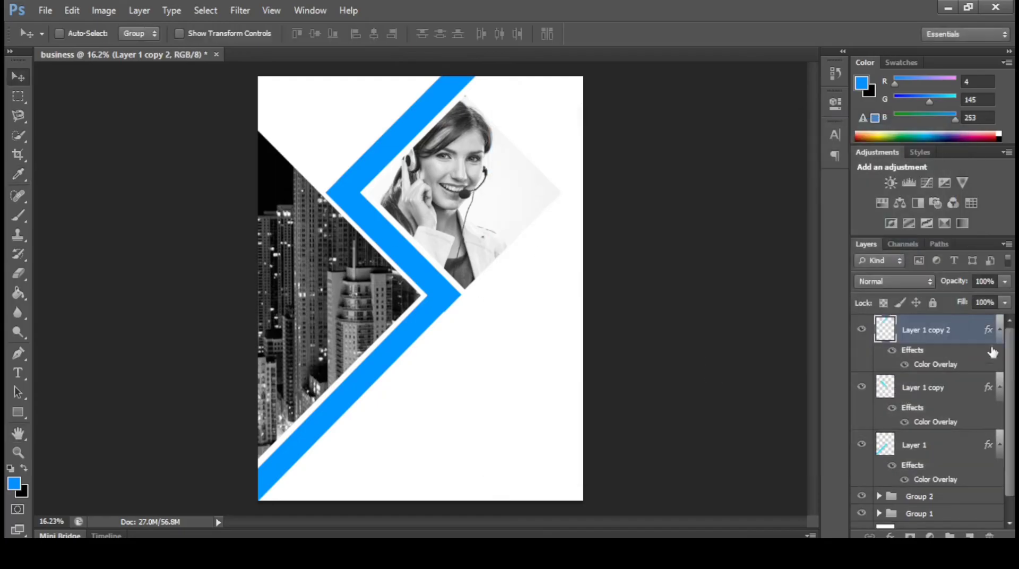
click(1000, 330)
click(1000, 359)
click(1000, 388)
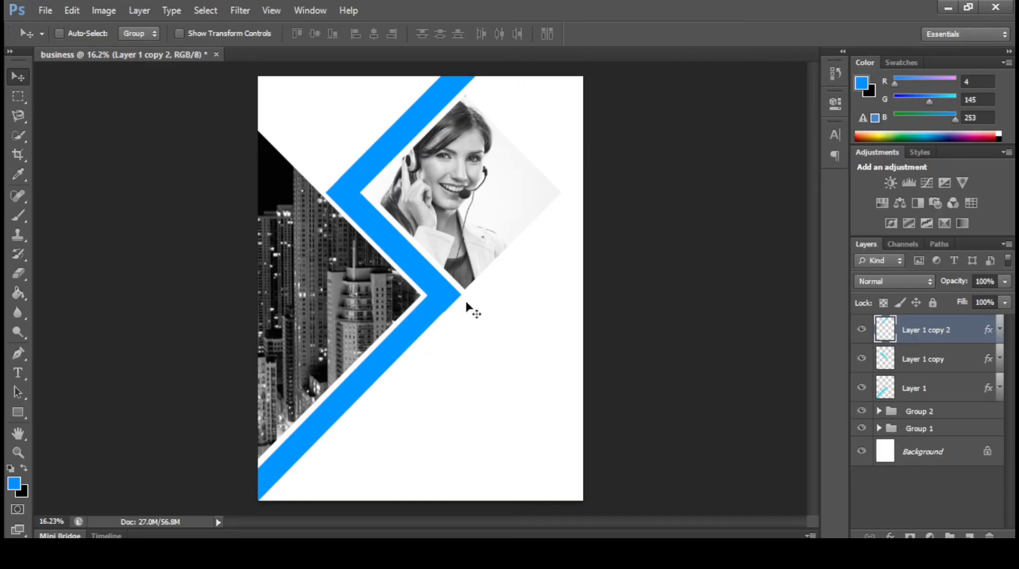
On a new layer, fill a thin rectangular selection near the page top with blue.
key(ctrl+plus)
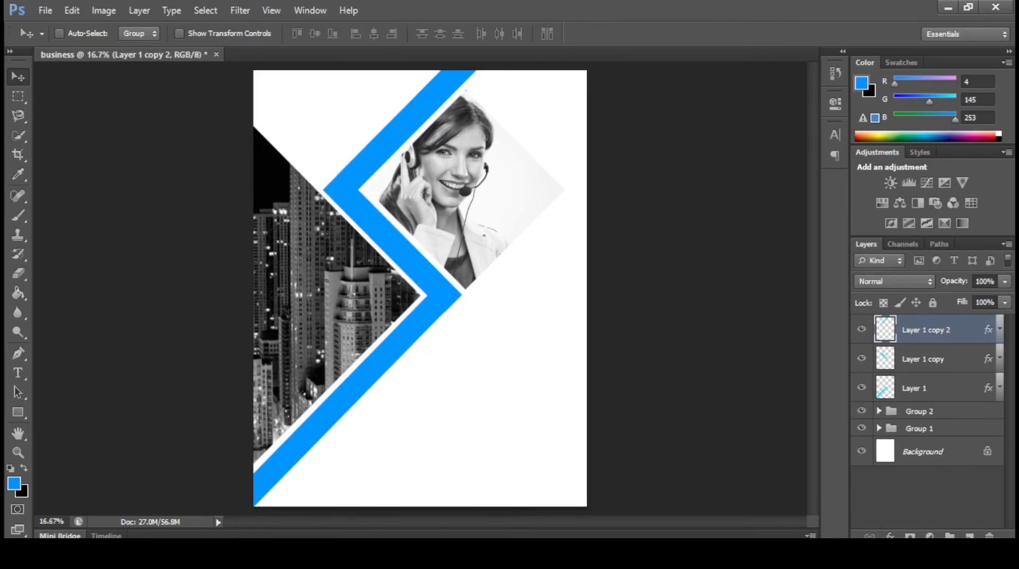
key(ctrl+j)
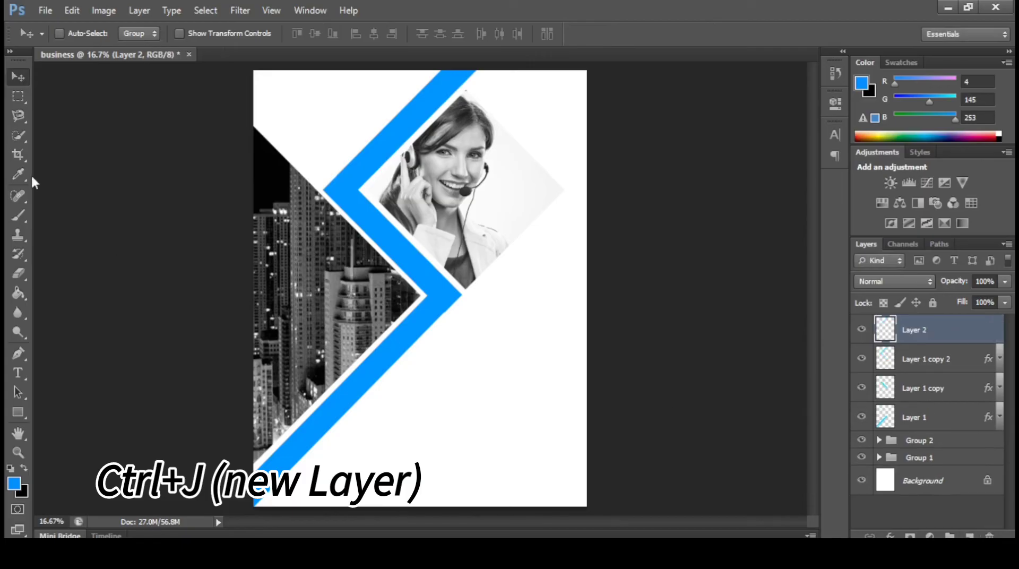
click(18, 99)
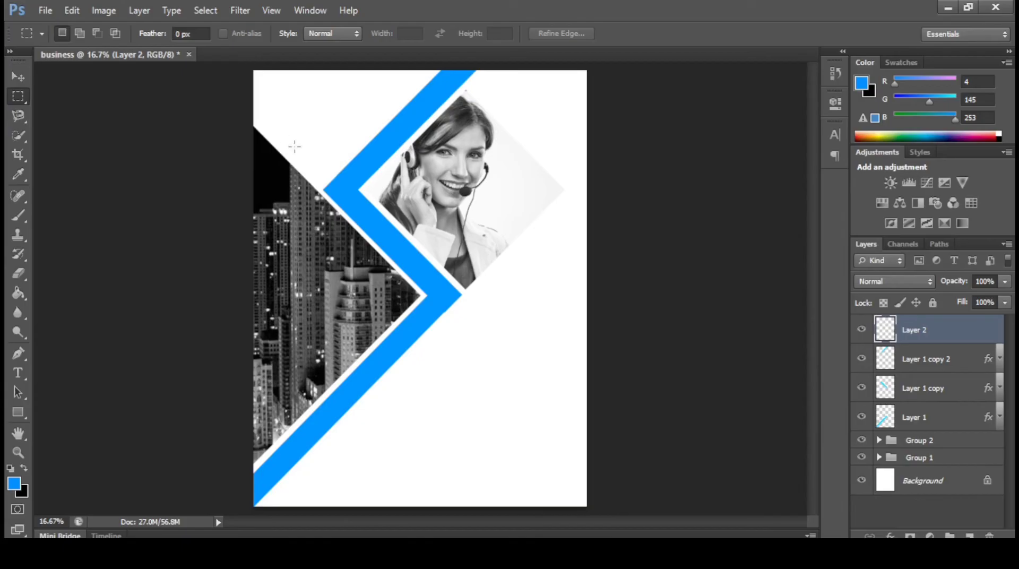
mouse_move(286, 142)
mouse_down()
mouse_move(337, 157)
mouse_move(402, 153)
mouse_up()
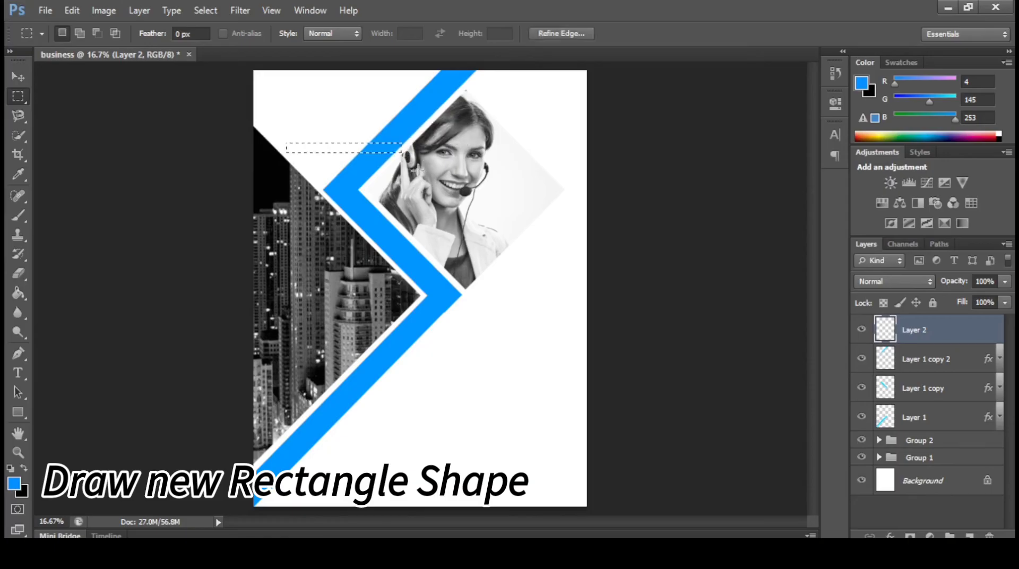
click(20, 297)
click(361, 150)
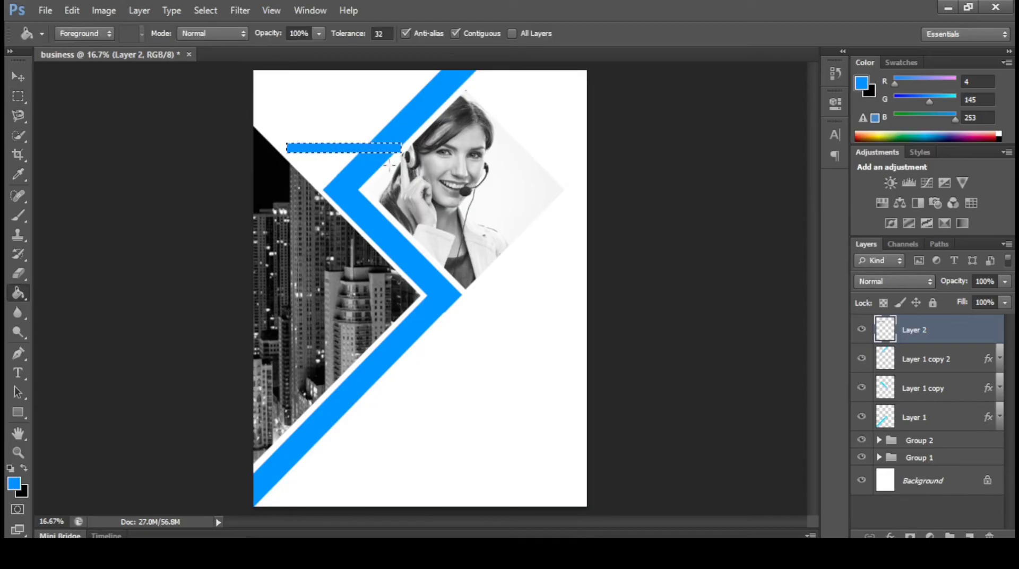
key(ctrl+d)
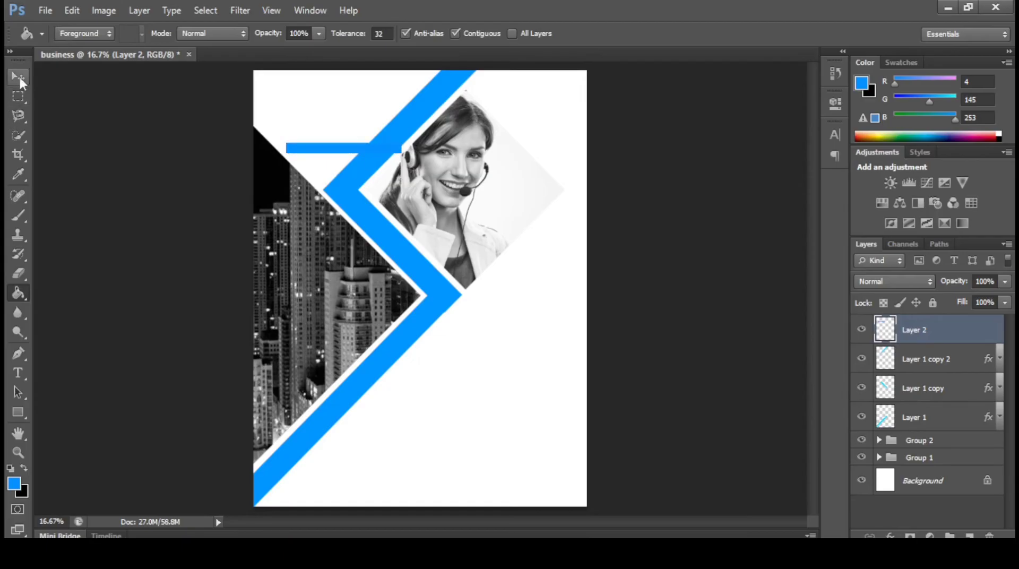
Move the blue bar higher, then duplicate it and slide the copy right.
click(18, 76)
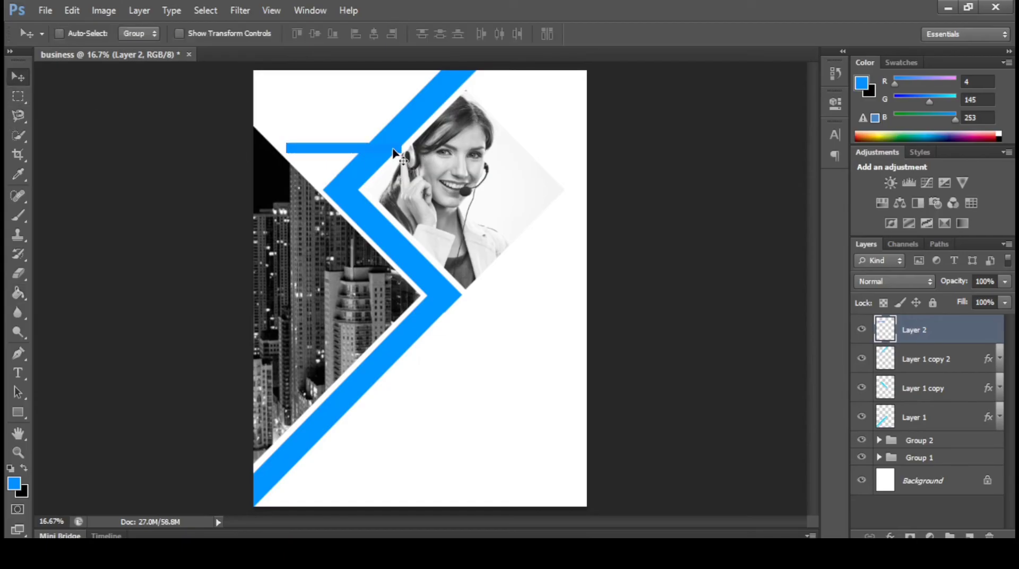
drag(394, 153, 380, 118)
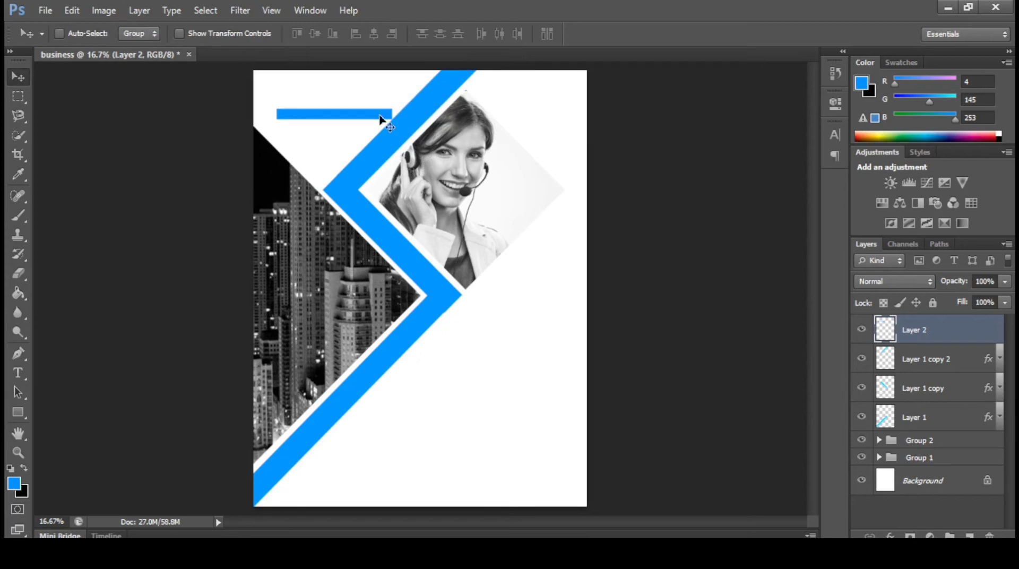
key(ctrl+j)
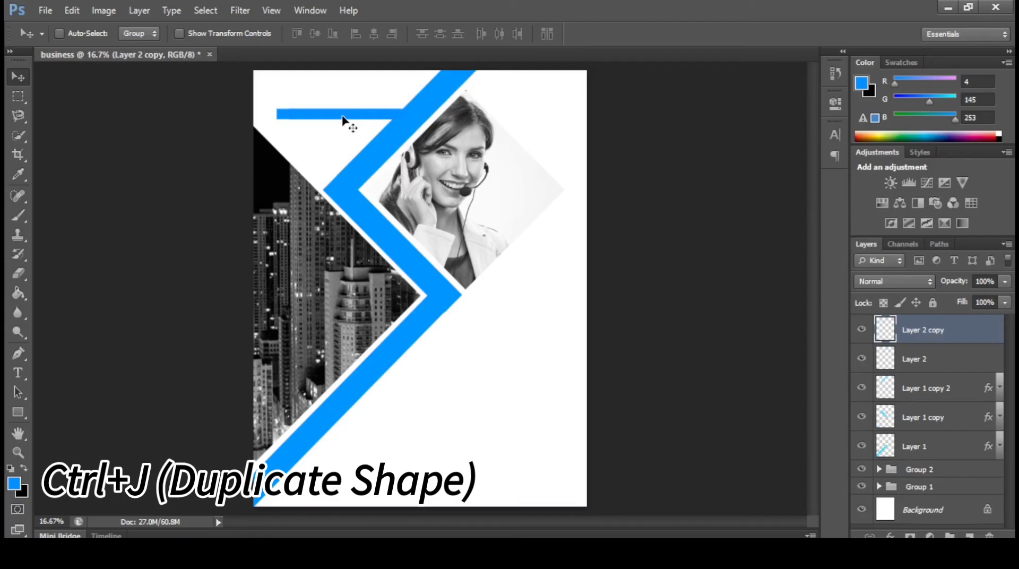
drag(336, 117, 495, 113)
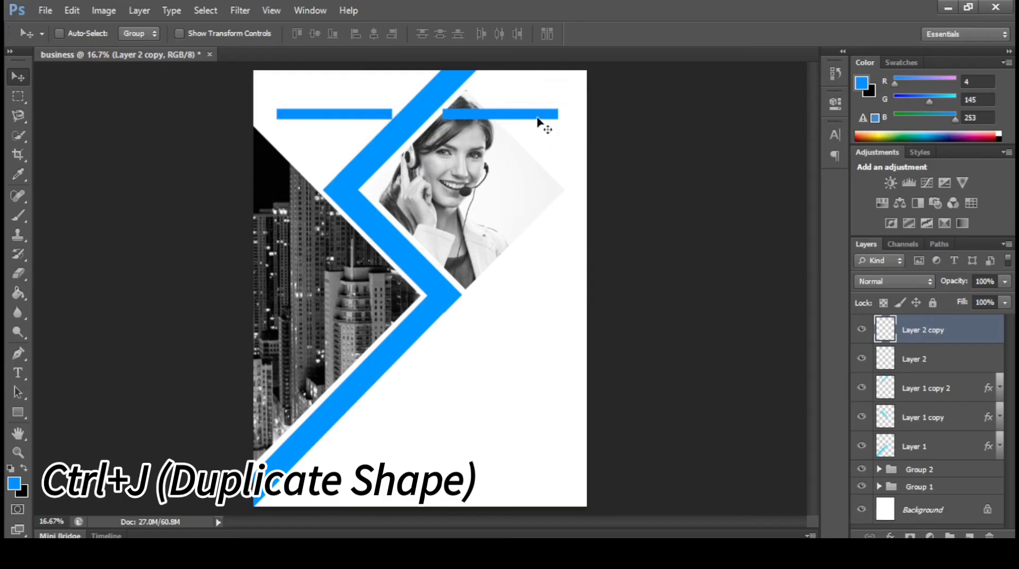
key(g)
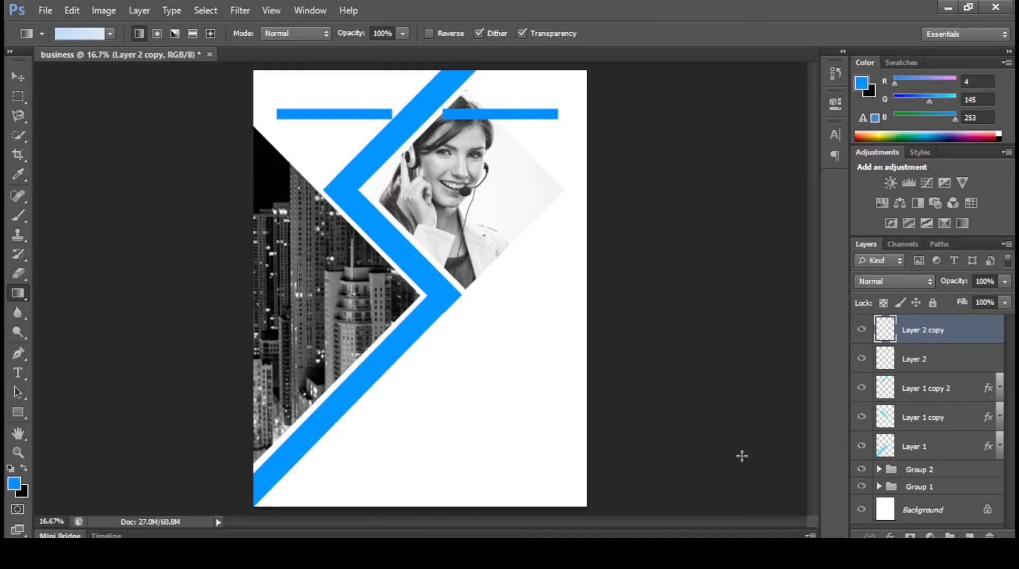
Add a Gradient Overlay to the copied bar, starting from the foreground-to-background preset.
right_click(921, 331)
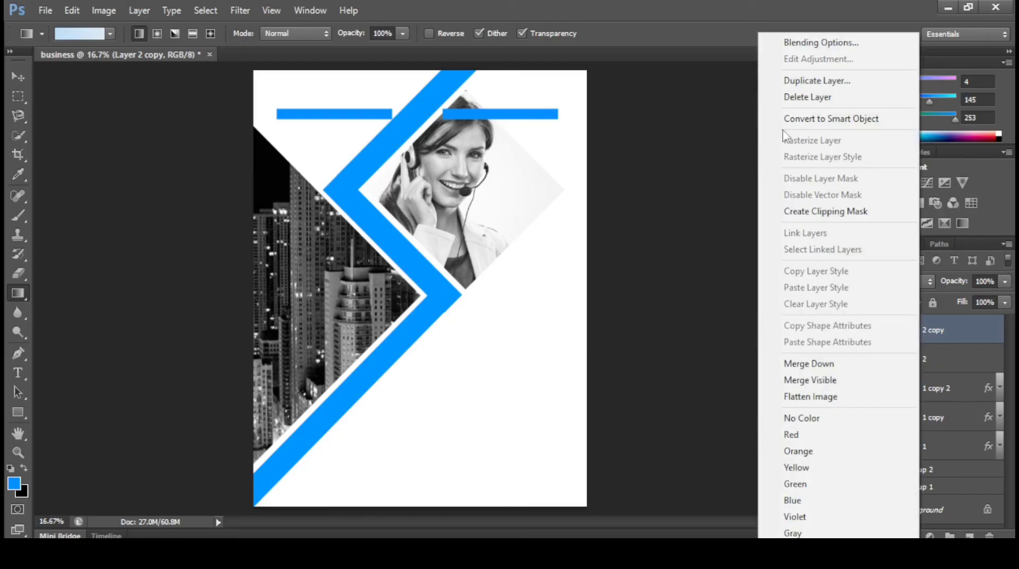
click(795, 43)
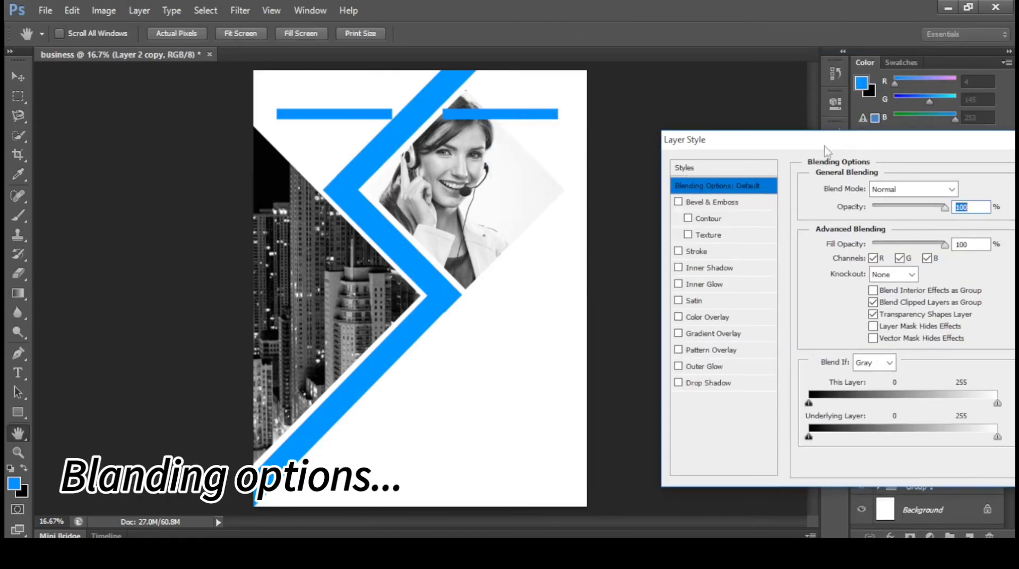
click(720, 334)
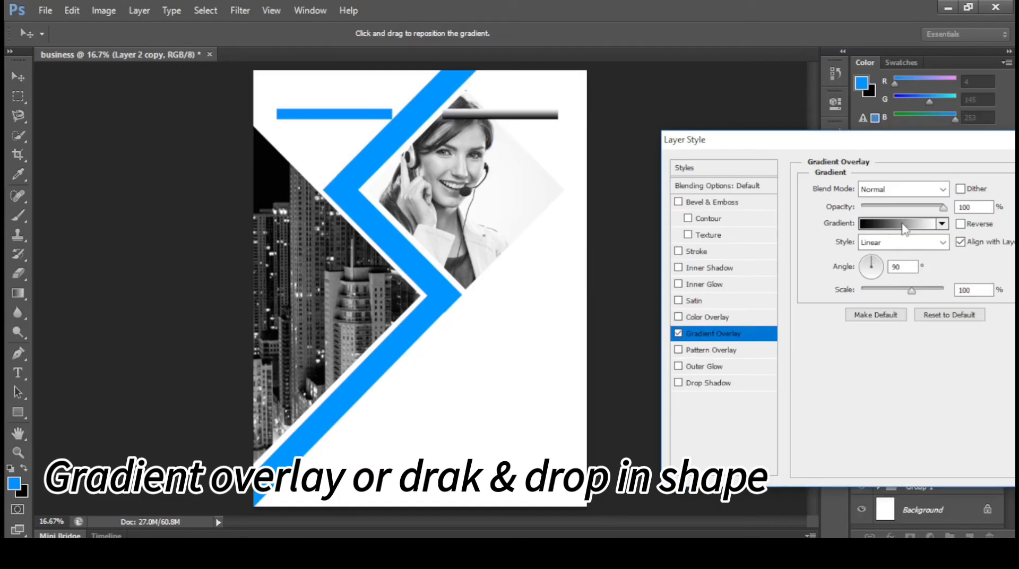
click(904, 227)
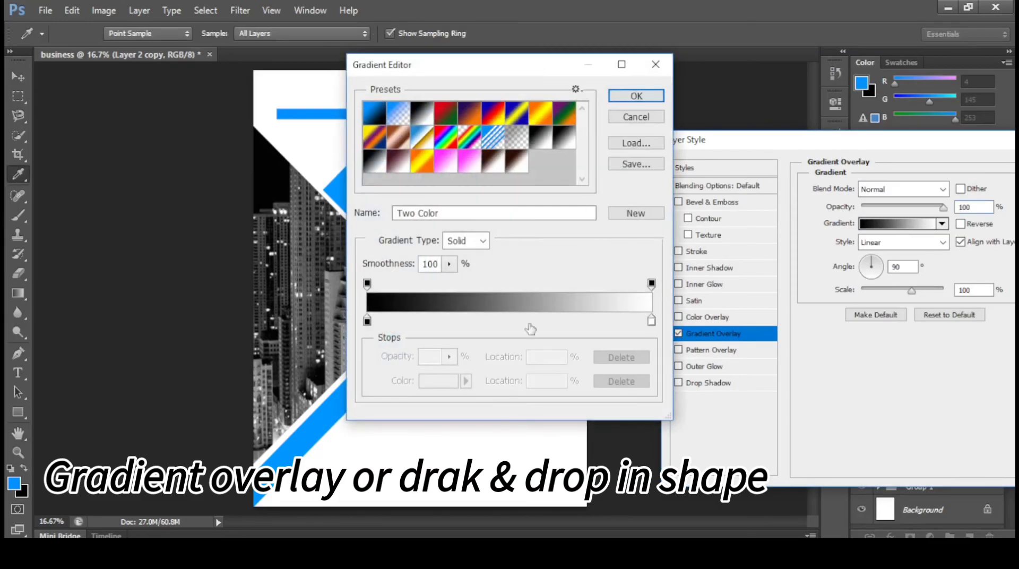
drag(595, 77, 840, 93)
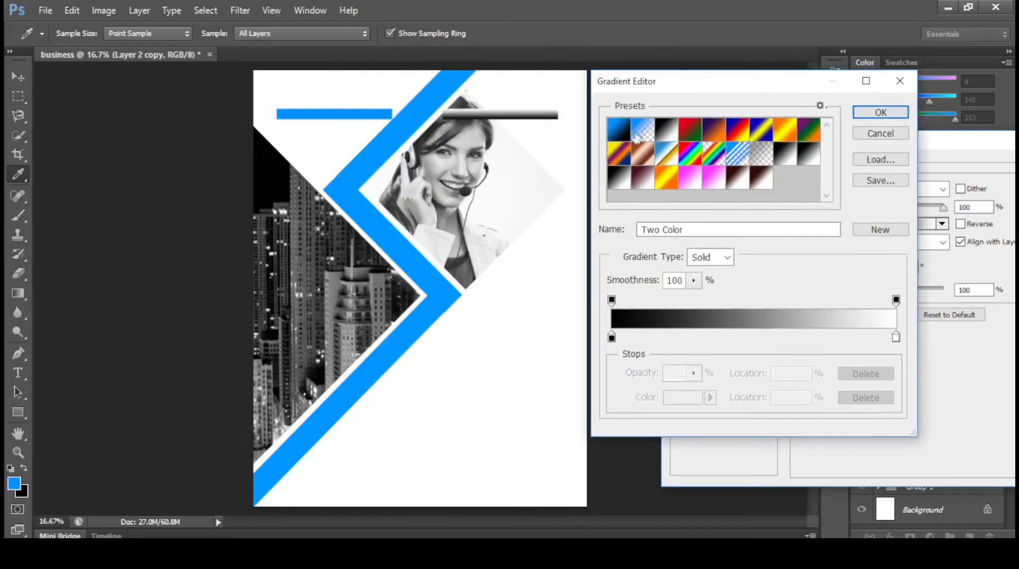
click(618, 133)
Set the gradient's start stop to a pale light blue.
click(612, 337)
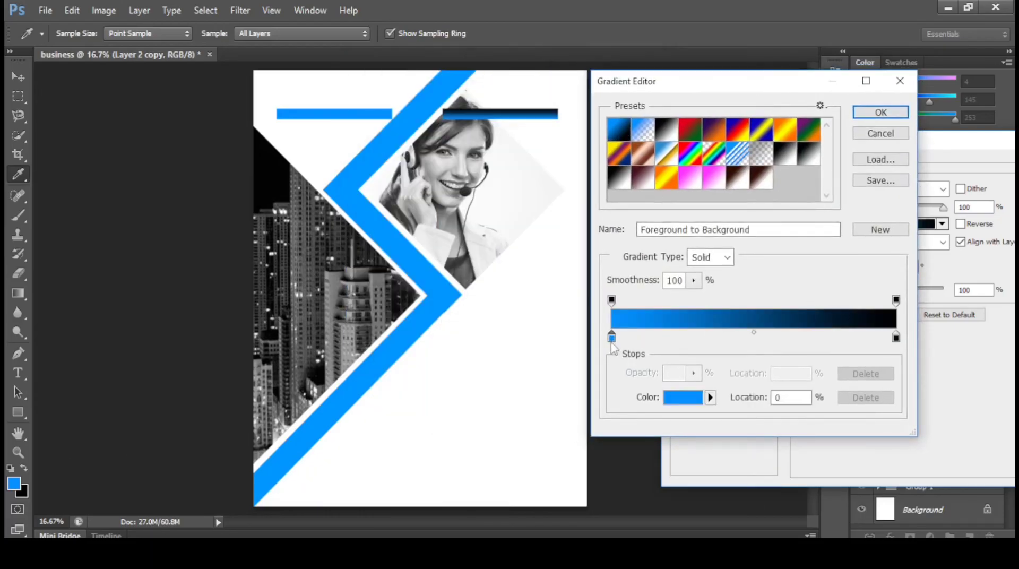
click(683, 407)
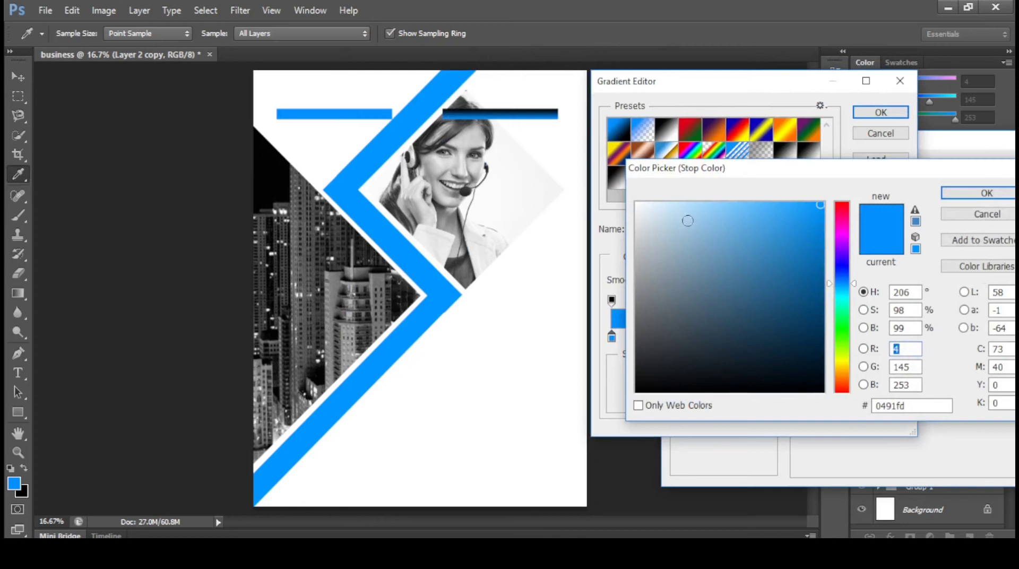
click(674, 202)
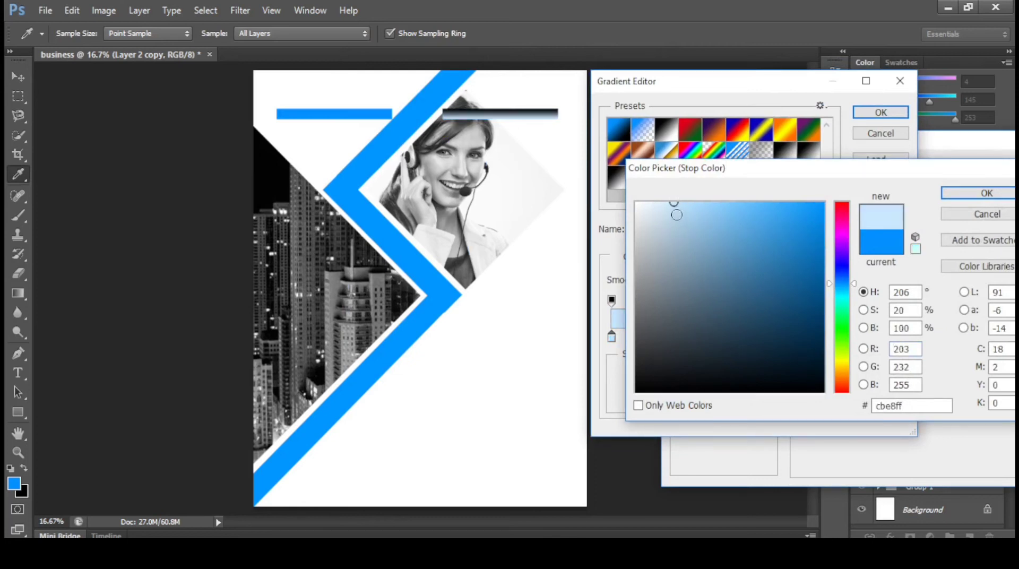
drag(673, 206, 664, 220)
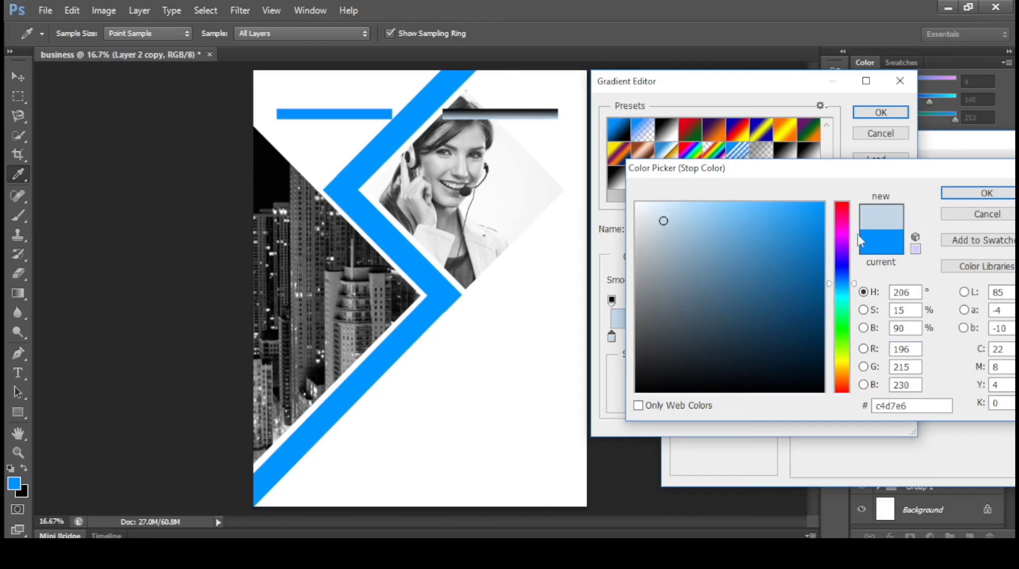
click(987, 193)
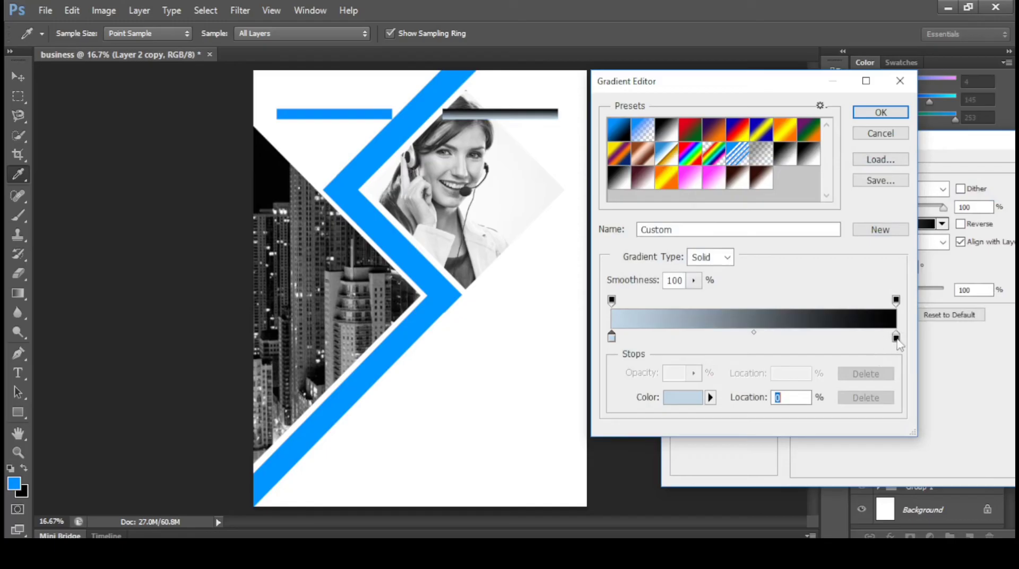
Set the gradient's end stop to near-white with a faint blue tint.
click(896, 338)
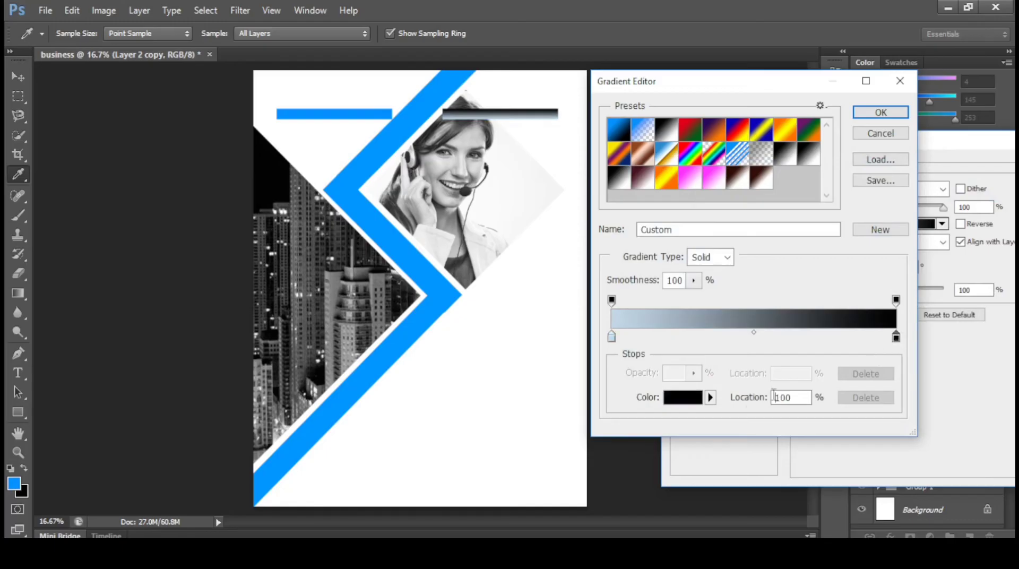
click(690, 397)
click(641, 210)
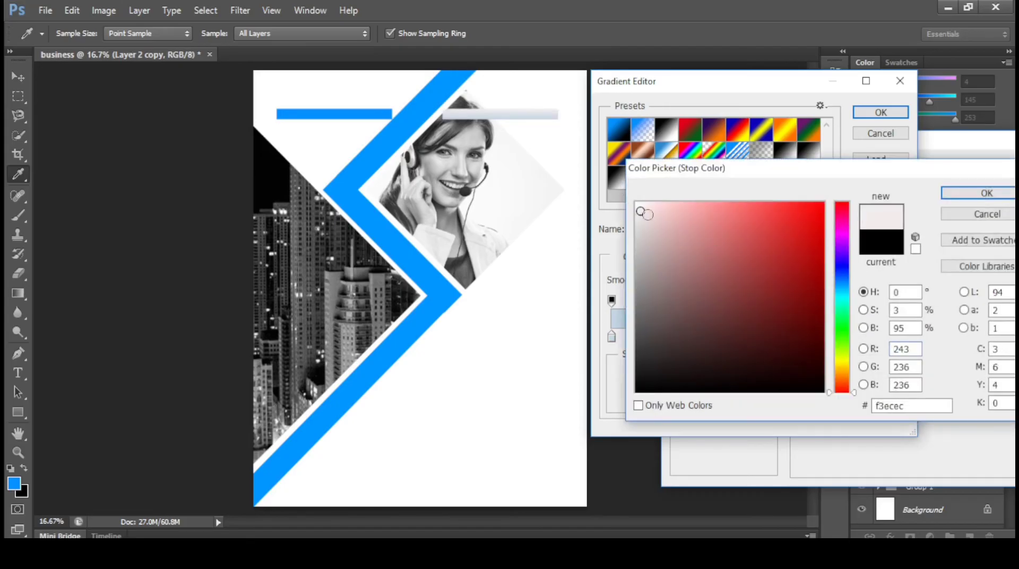
click(647, 212)
click(637, 204)
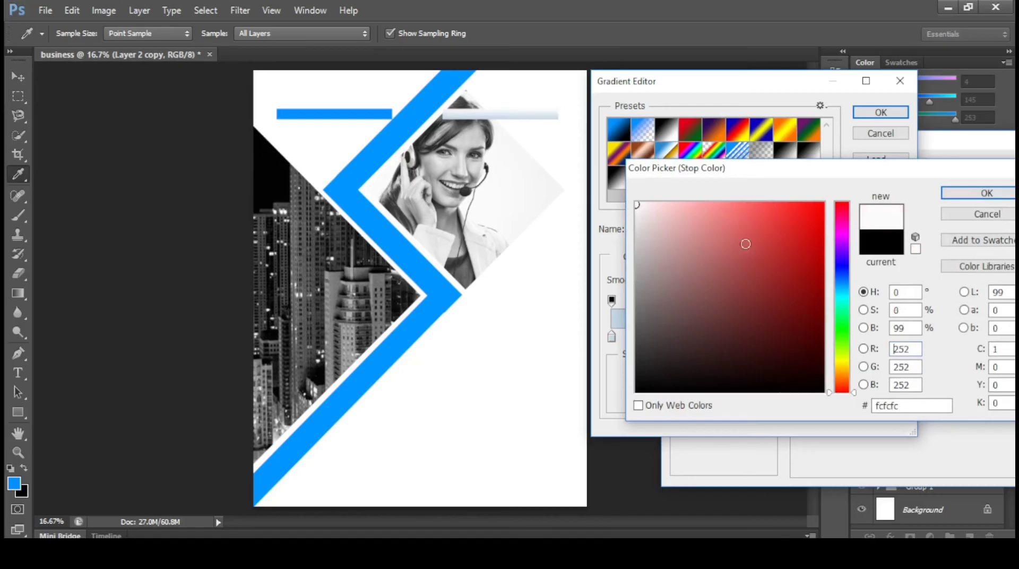
click(846, 292)
drag(638, 205, 647, 203)
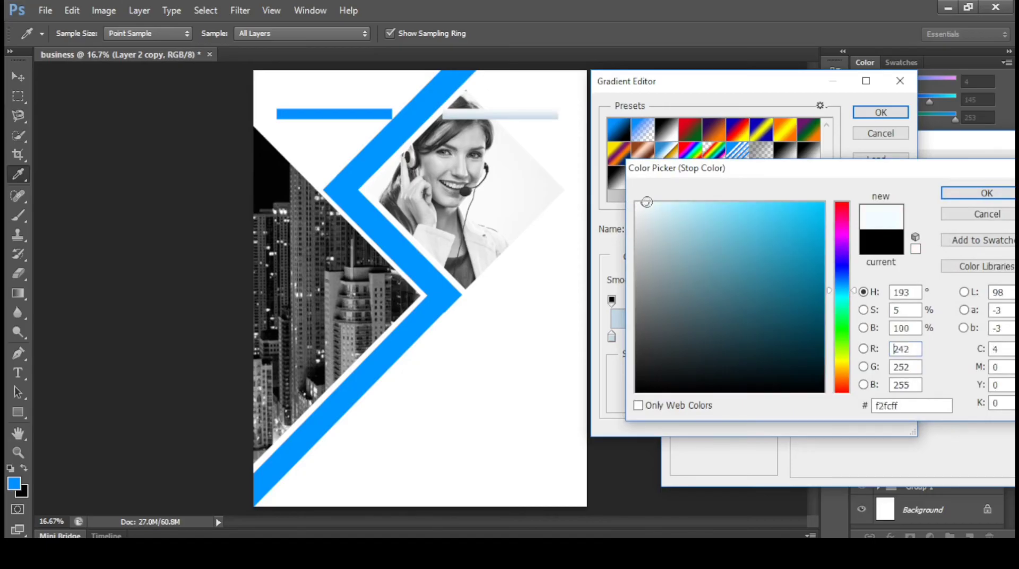
click(958, 192)
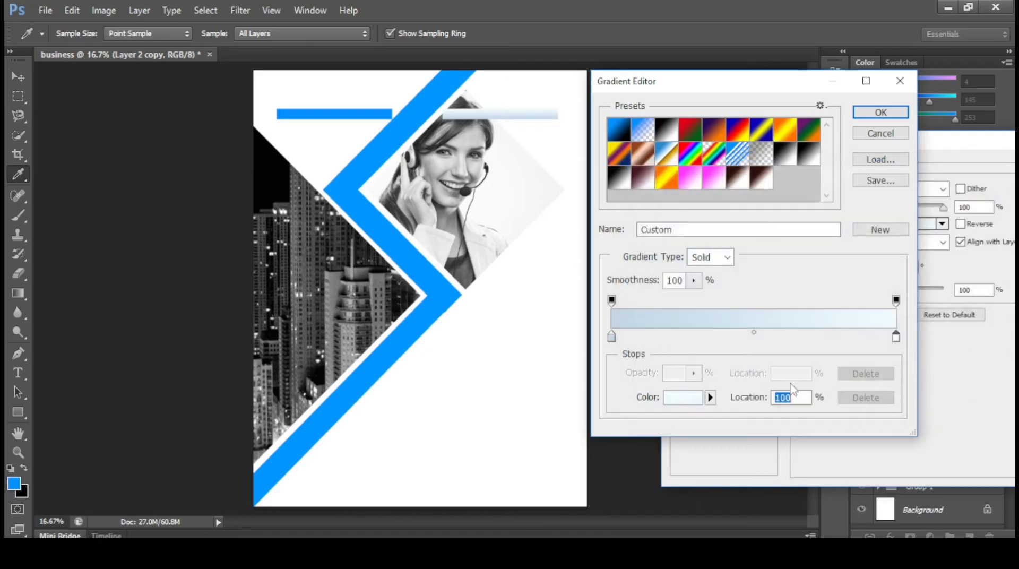
Try the Noise gradient type and smoothness, then return to a Solid gradient.
click(725, 257)
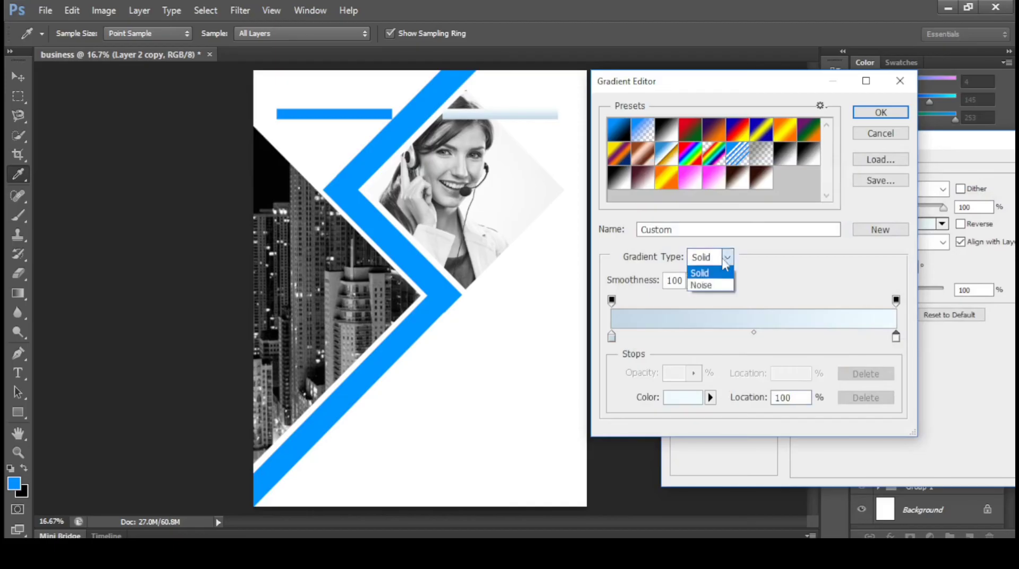
click(705, 286)
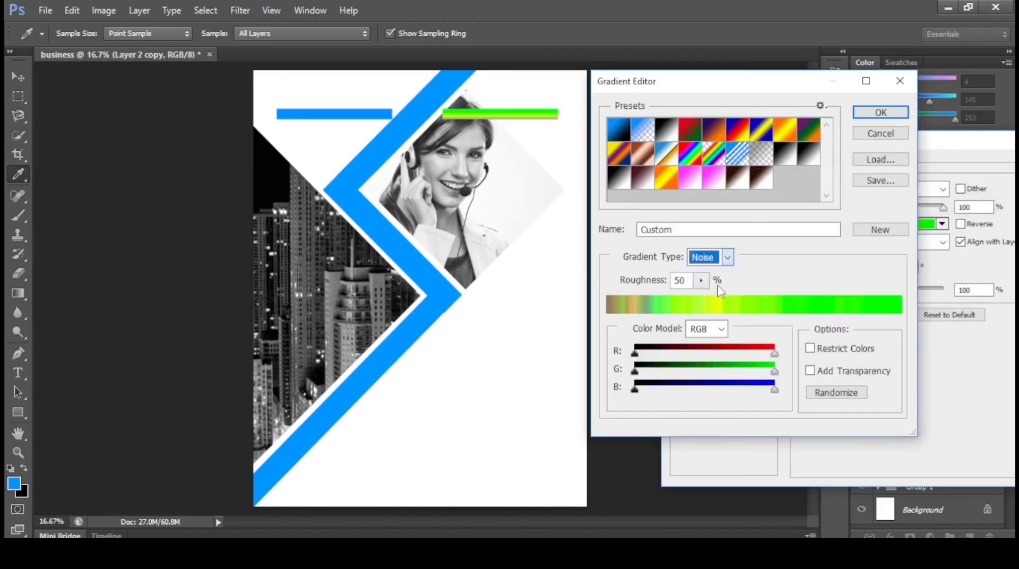
click(727, 257)
click(700, 272)
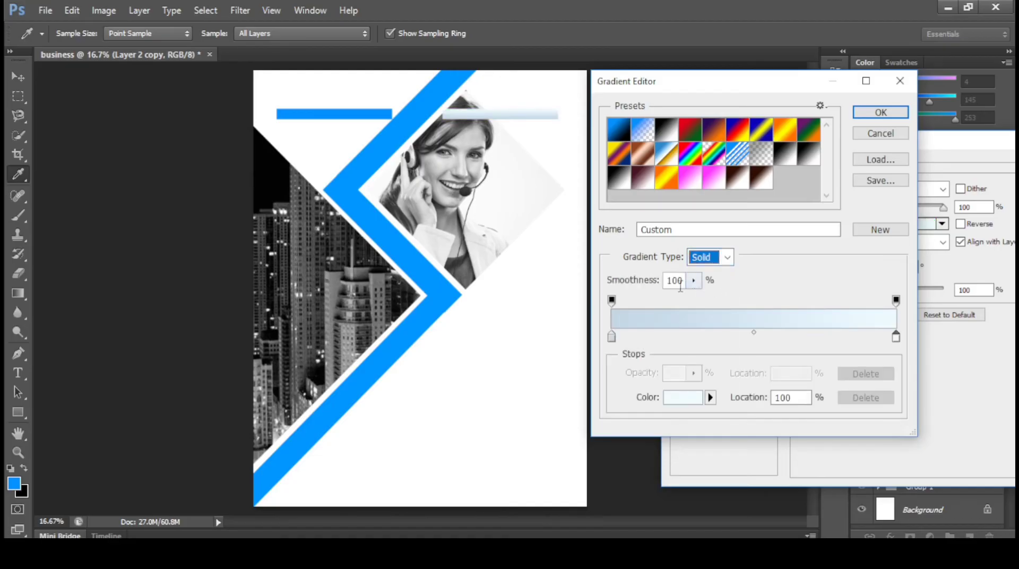
click(693, 281)
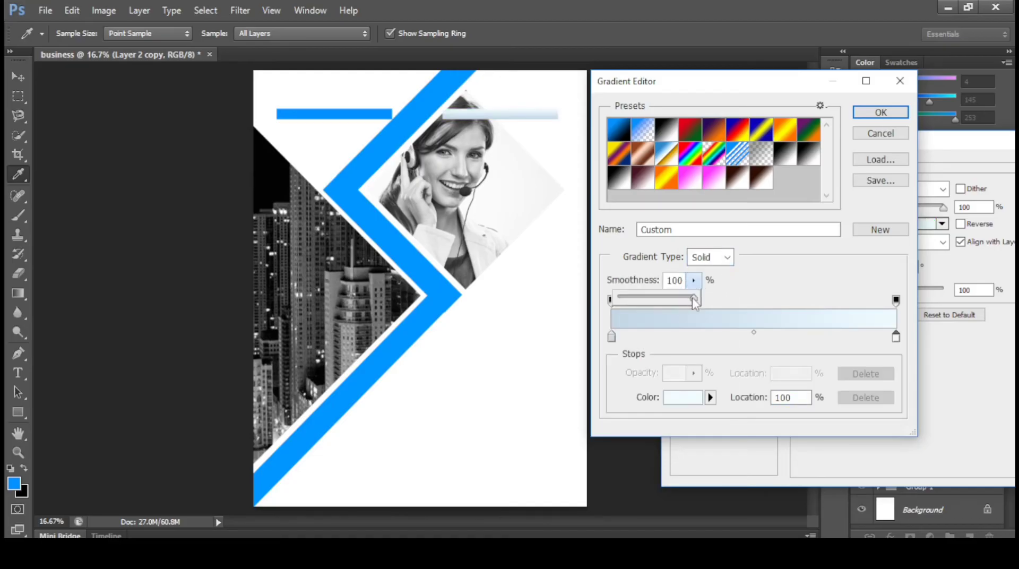
mouse_move(695, 298)
mouse_down()
mouse_move(622, 299)
mouse_move(714, 300)
mouse_up()
click(719, 294)
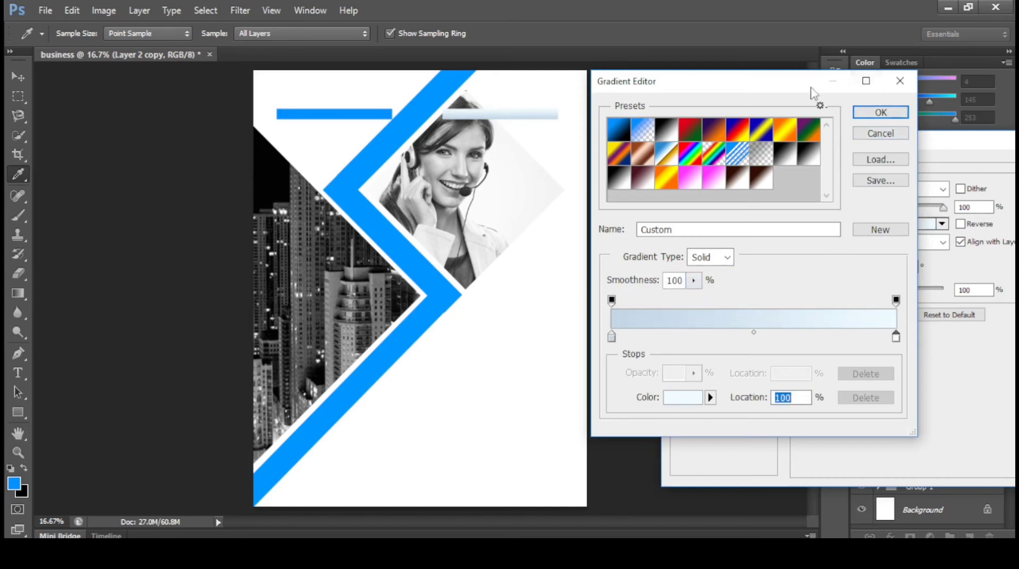
drag(805, 85, 745, 129)
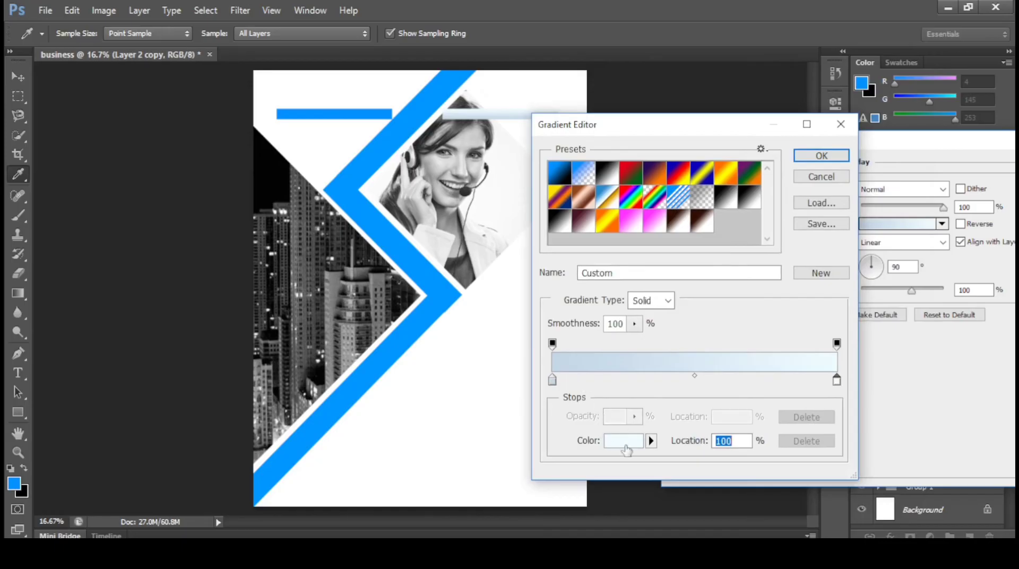
Lighten the start stop's blue slightly and accept the gradient.
click(552, 381)
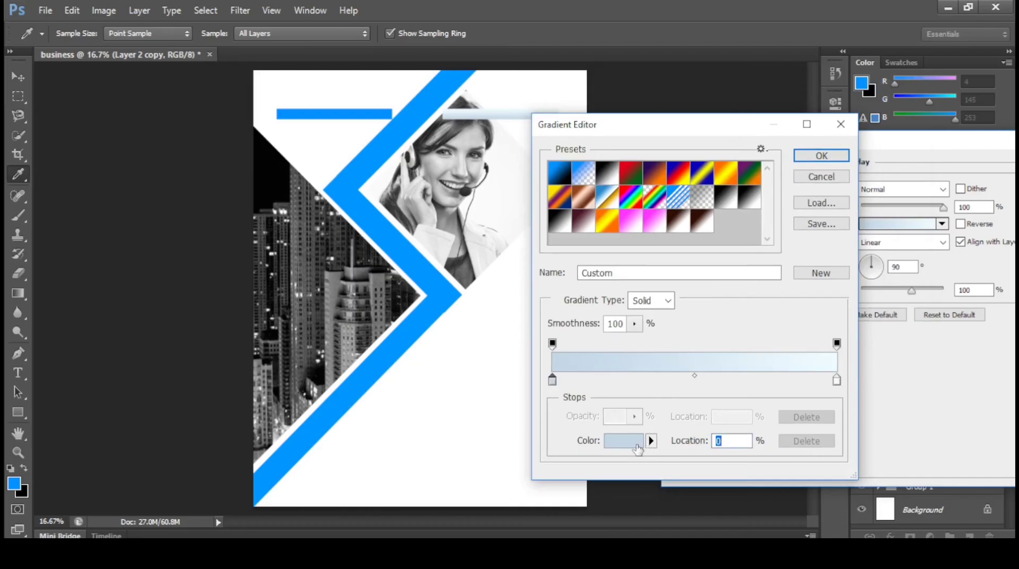
click(636, 445)
click(681, 209)
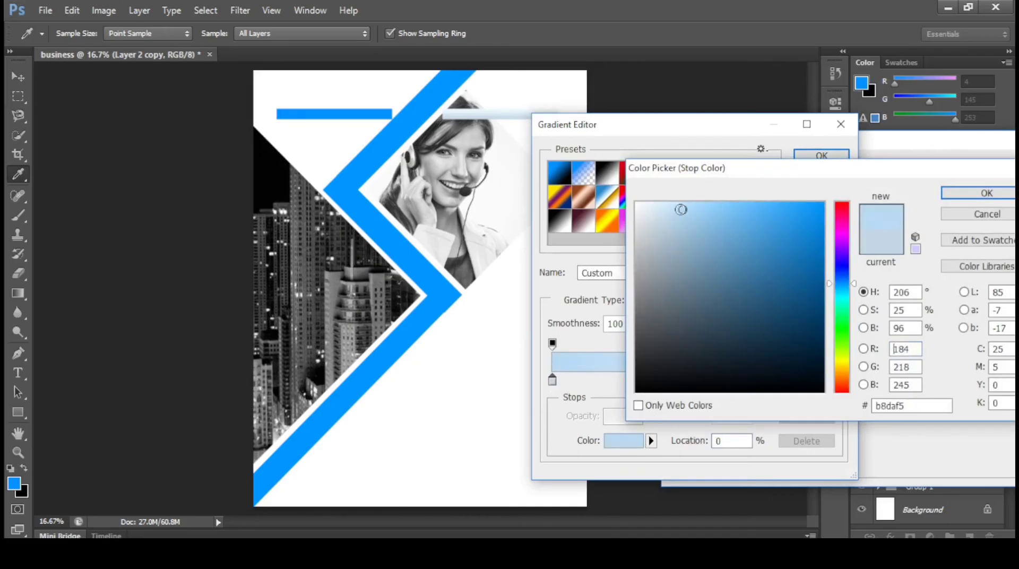
click(982, 194)
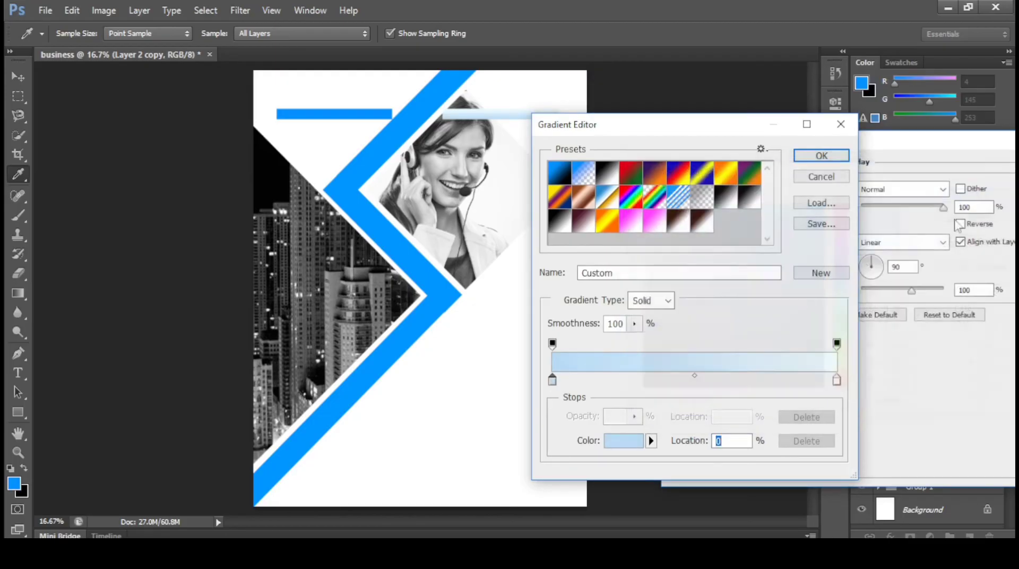
key(Return)
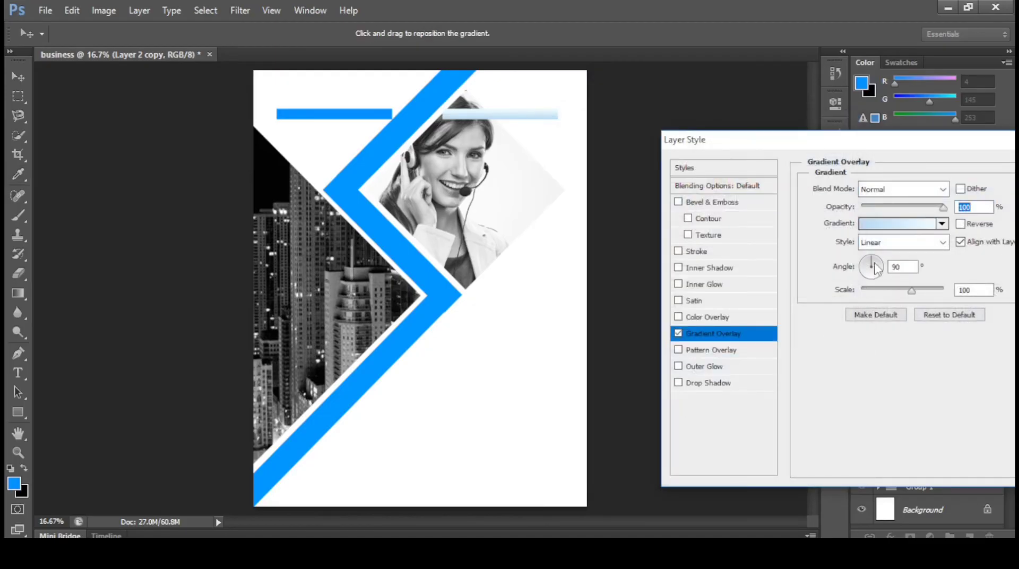
Set the Gradient Overlay angle to 0° and scale to 75%, then apply it.
drag(876, 261, 882, 269)
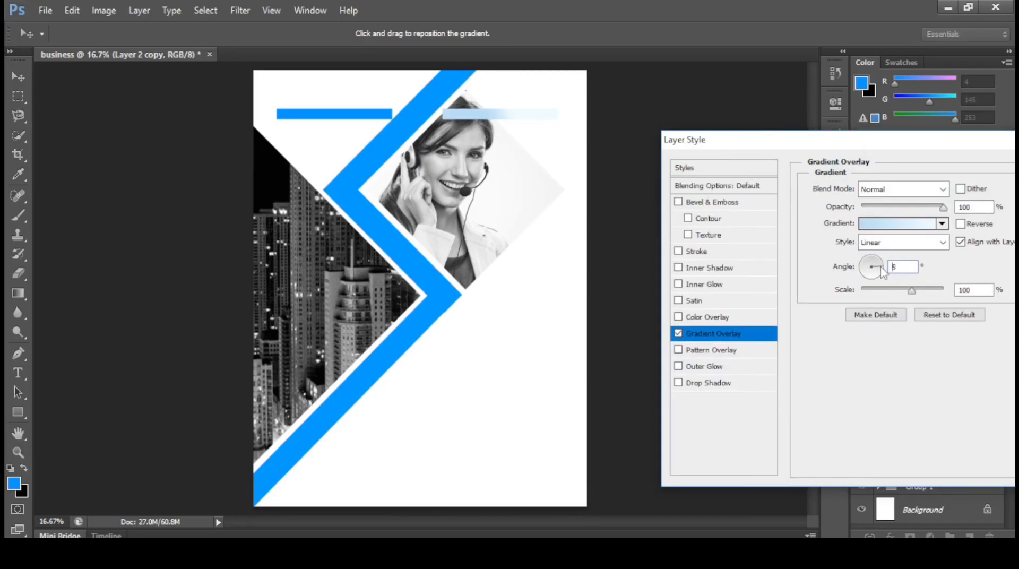
click(882, 270)
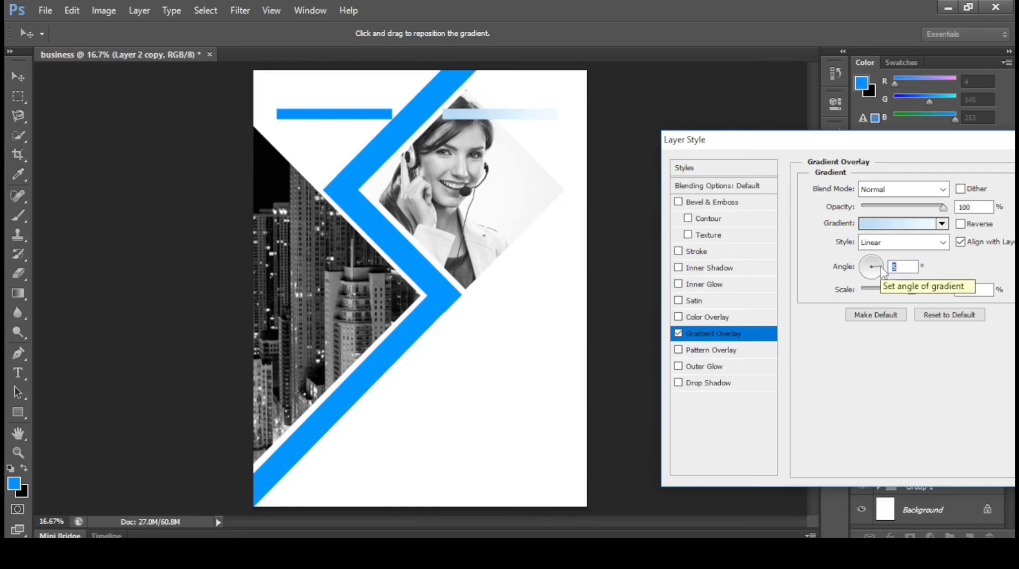
drag(966, 155, 898, 165)
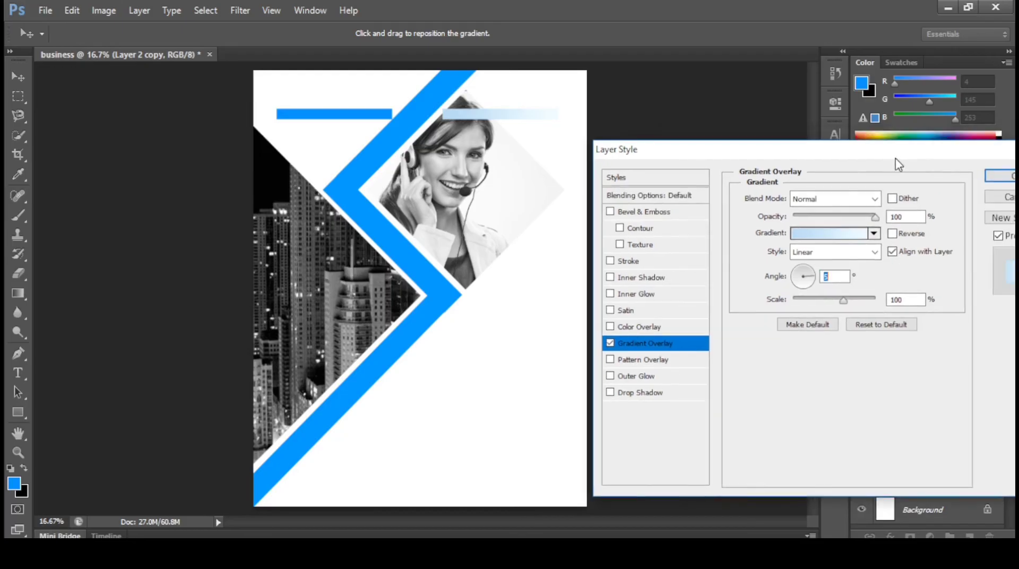
drag(844, 304, 811, 311)
click(1001, 176)
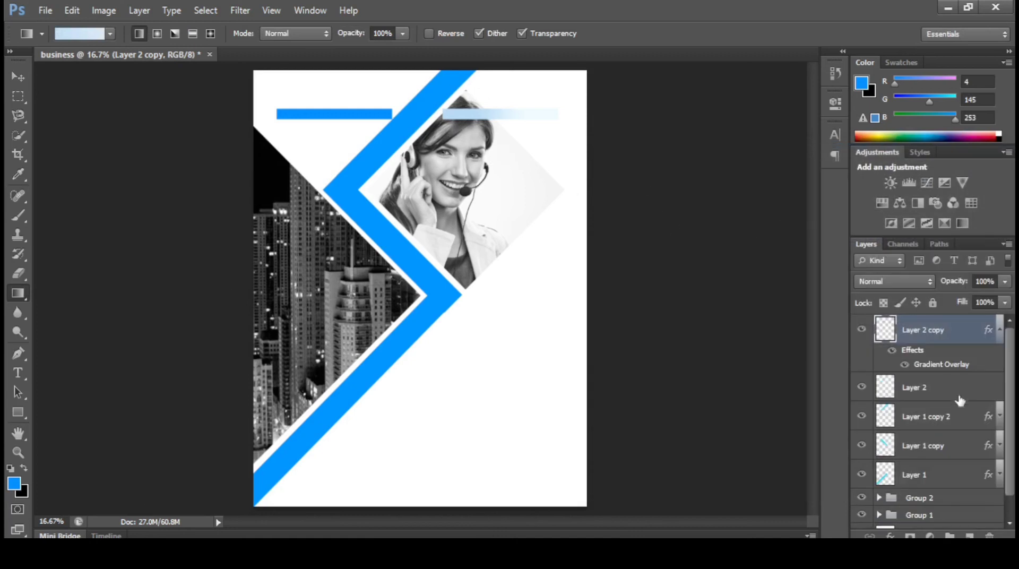
click(1002, 329)
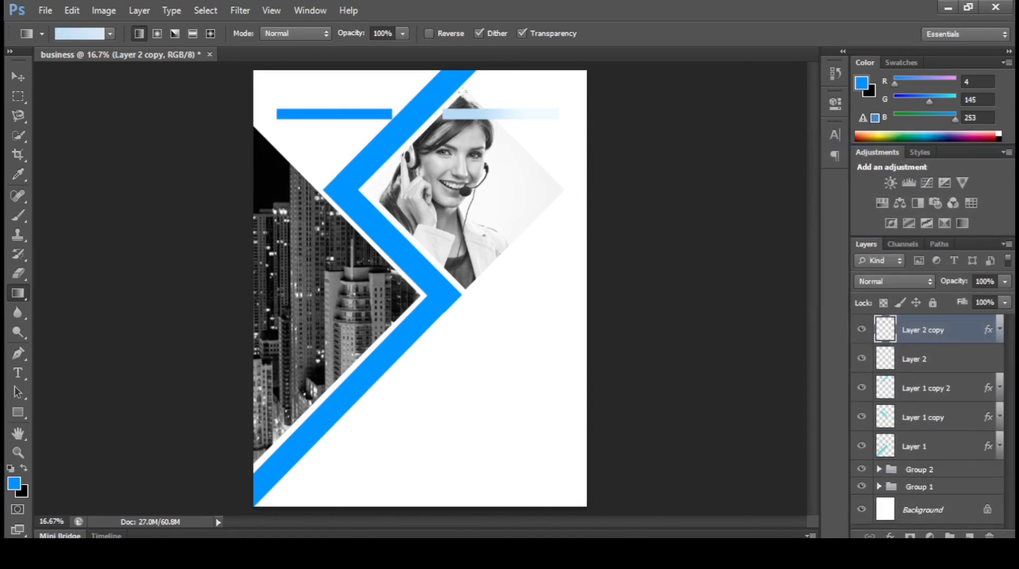
Slide the pale gradient bar left onto the blue bar and select both bar layers.
click(18, 80)
drag(452, 120, 319, 120)
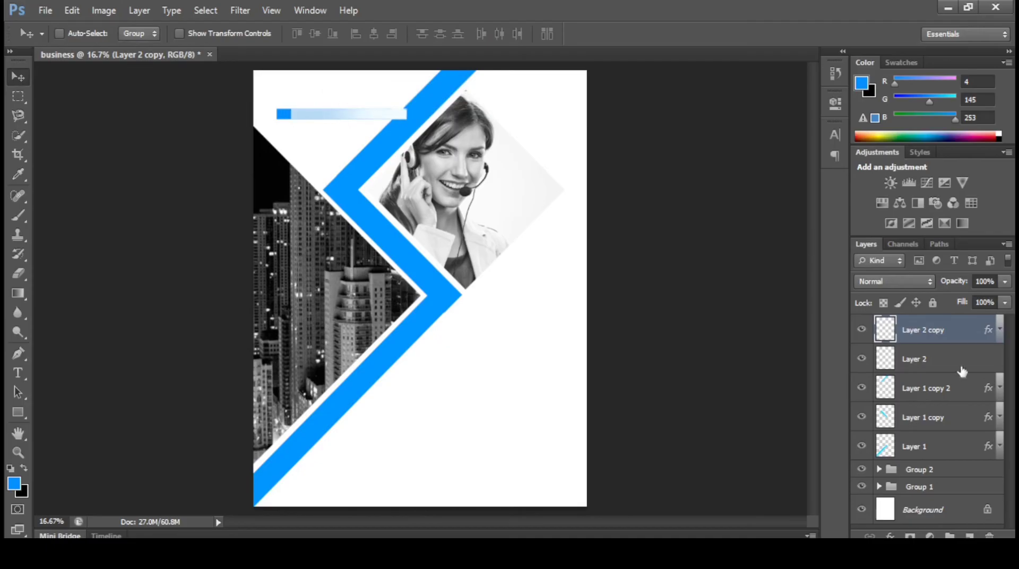
shift+click(938, 360)
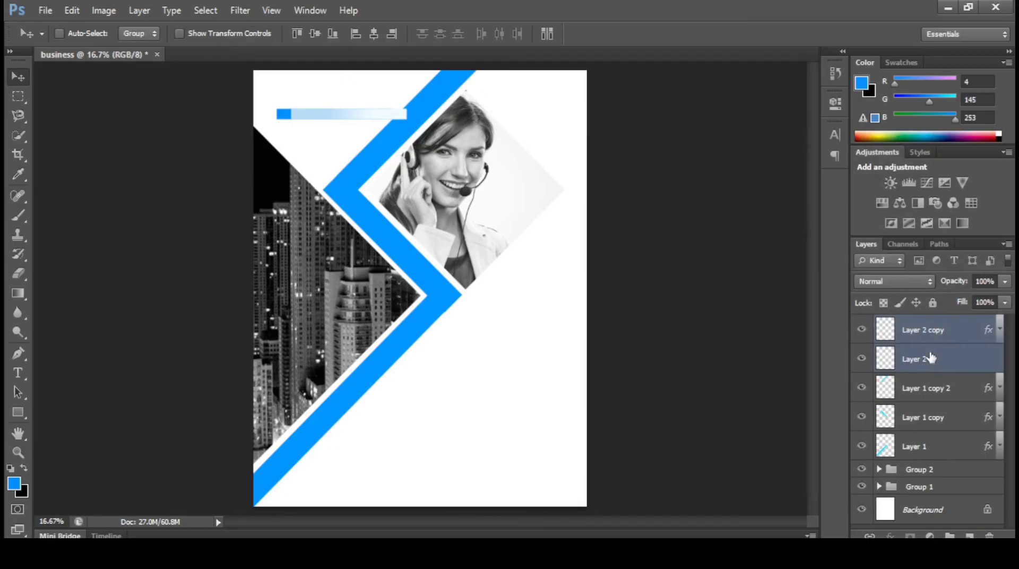
Rotate the combined bar to about -45°, position it beside the stripe and lengthen it.
key(ctrl+t)
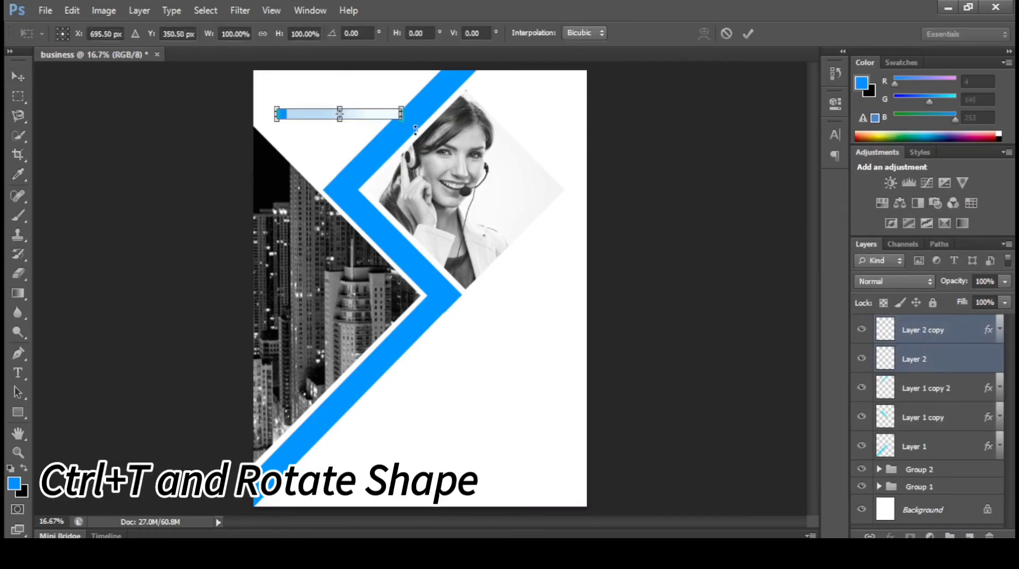
drag(416, 130, 420, 60)
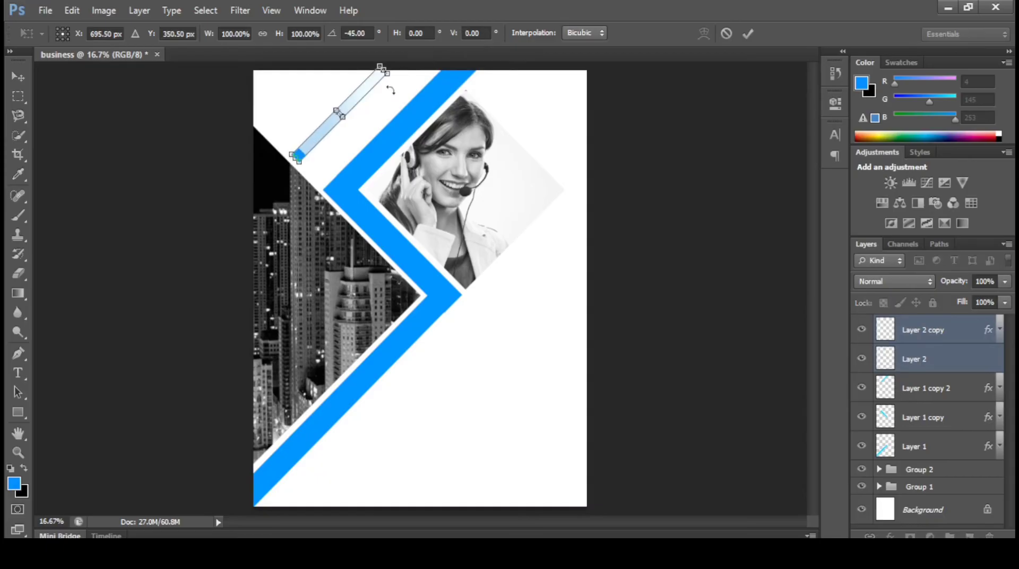
drag(353, 98, 366, 115)
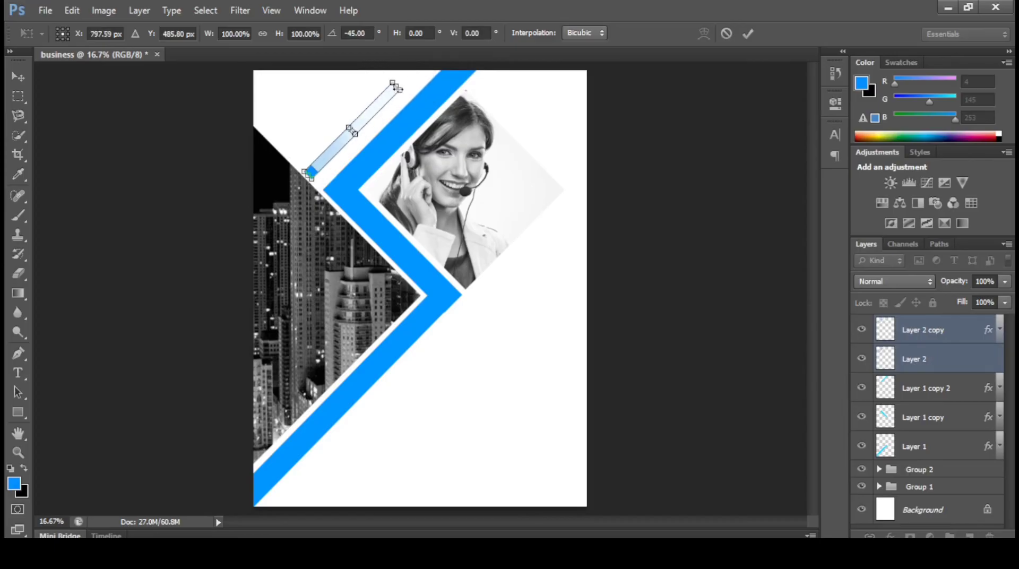
drag(397, 86, 381, 109)
key(Return)
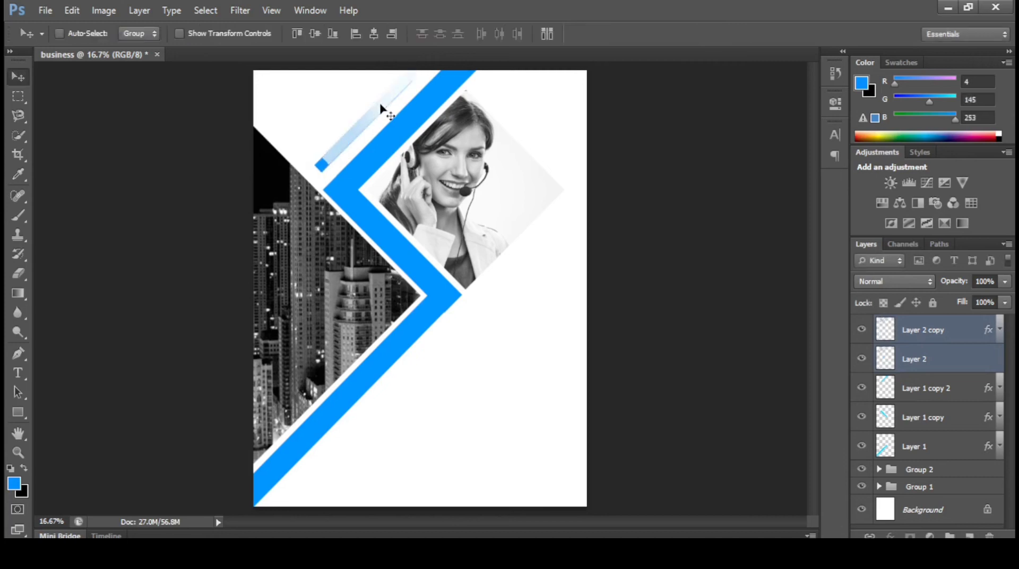
Nudge the gradient bar down-left with arrow keys and group both bar layers into Group 3.
key(Left)
key(Down)
key(Left)
key(Down)
key(Left)
key(Down)
key(Left)
key(Down)
key(Left)
key(Down)
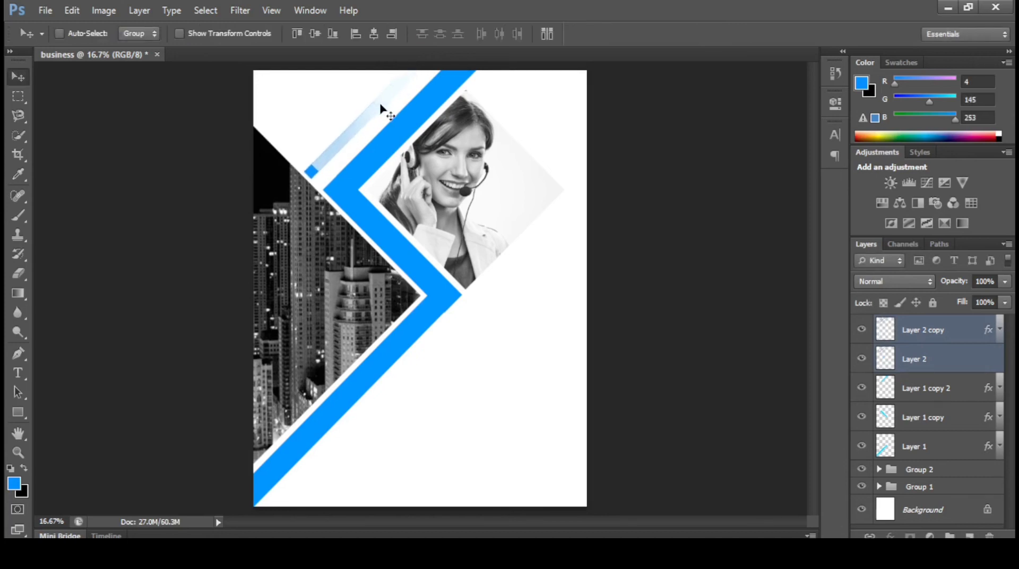
key(Left)
key(Down)
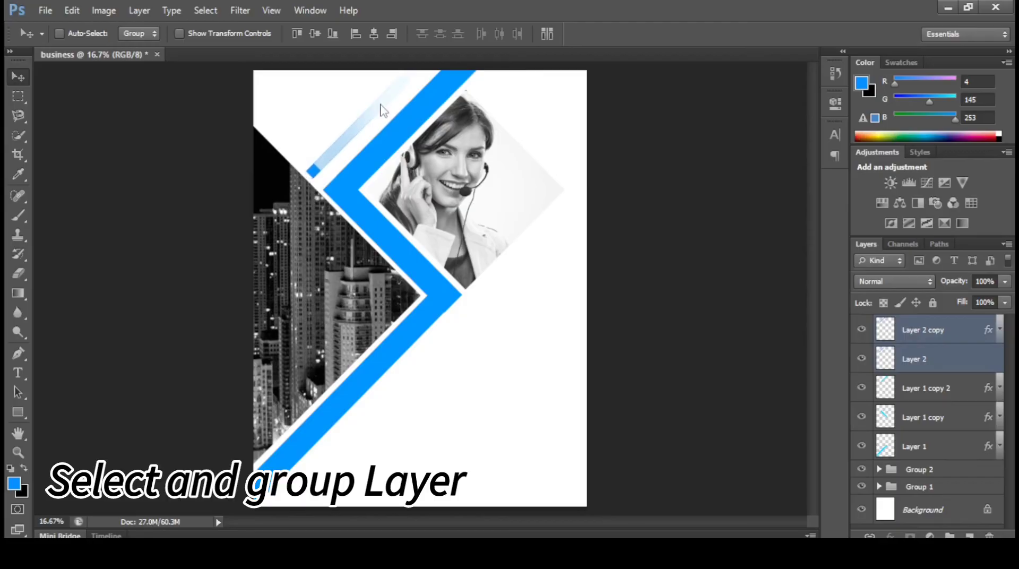
key(ctrl+g)
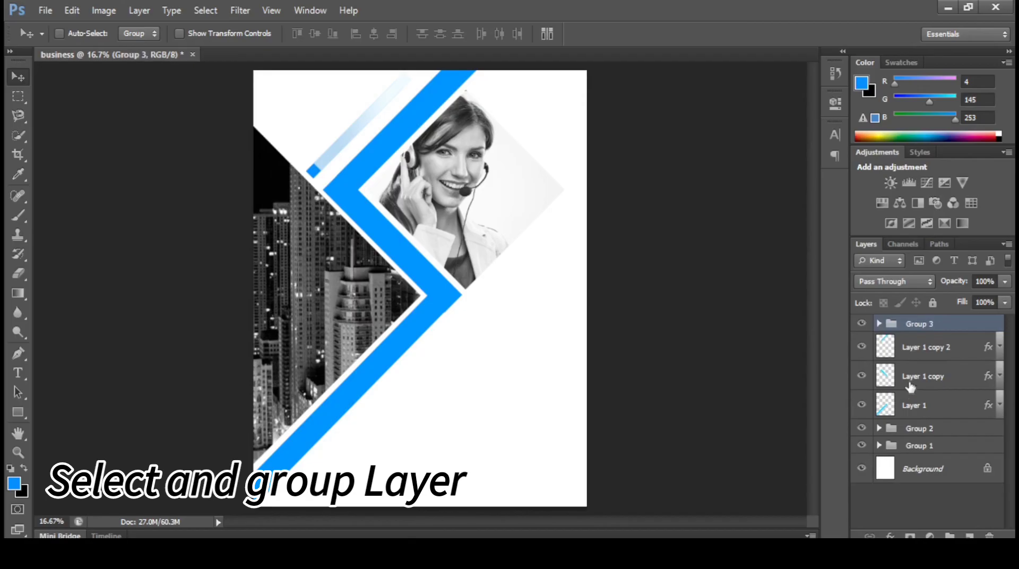
Group the Layer 1 stripe layers into Group 4.
click(924, 348)
shift+click(865, 404)
key(ctrl+g)
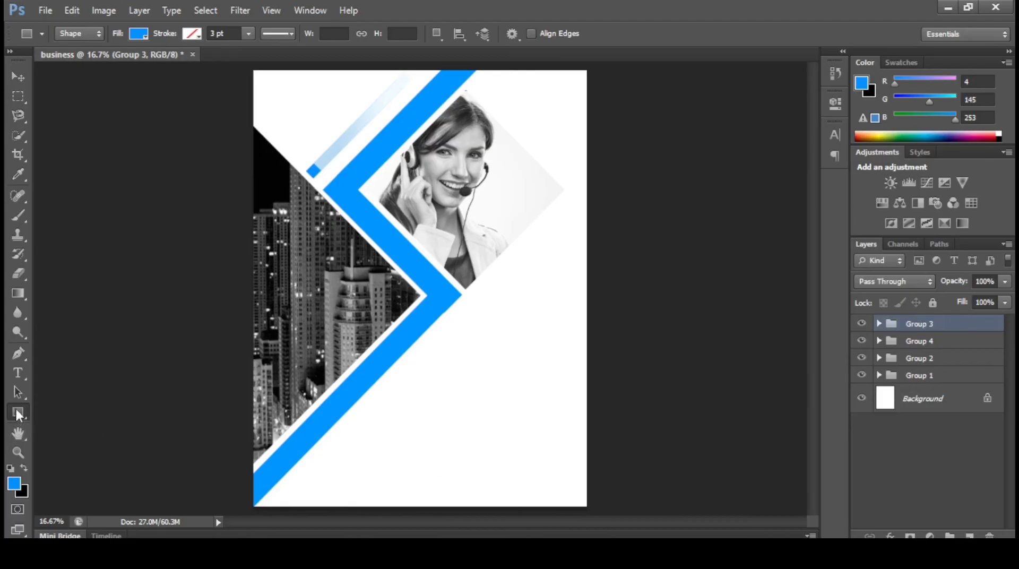
Draw a blue three-sided polygon, move it to the bottom edge and tilt it slightly.
drag(18, 413, 67, 452)
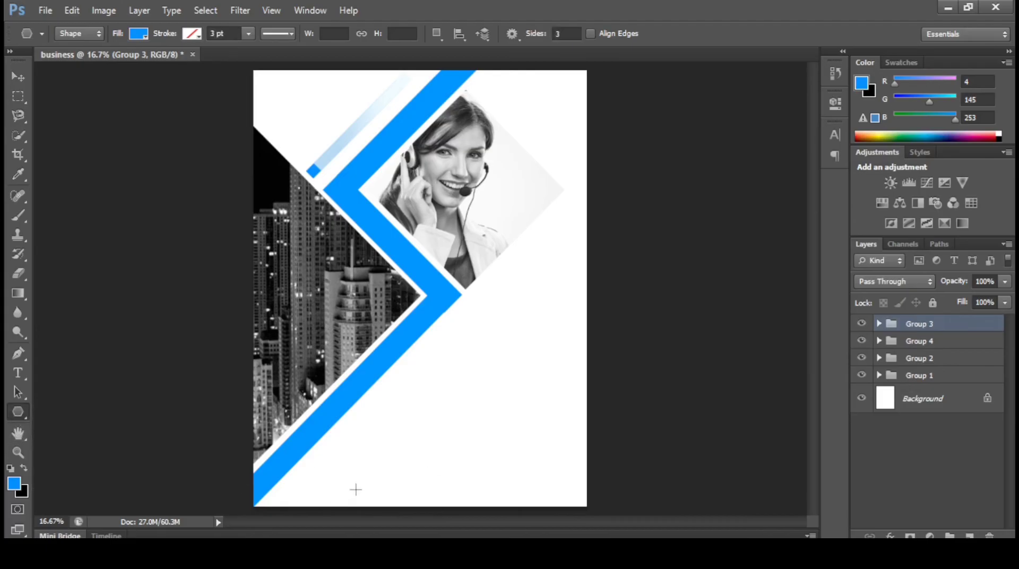
drag(300, 452, 350, 500)
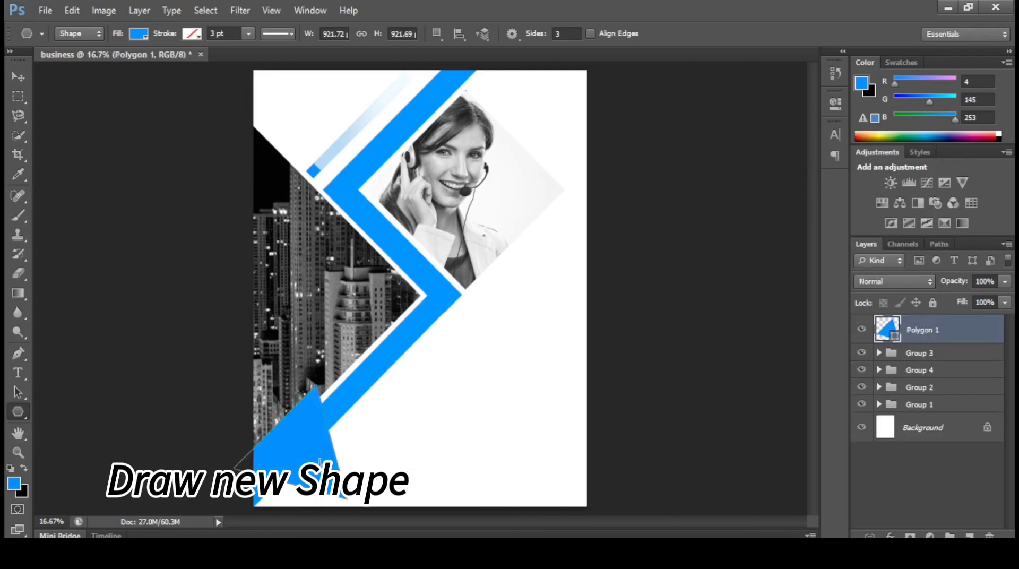
click(16, 78)
mouse_move(312, 465)
mouse_down()
mouse_move(338, 514)
mouse_move(331, 506)
mouse_up()
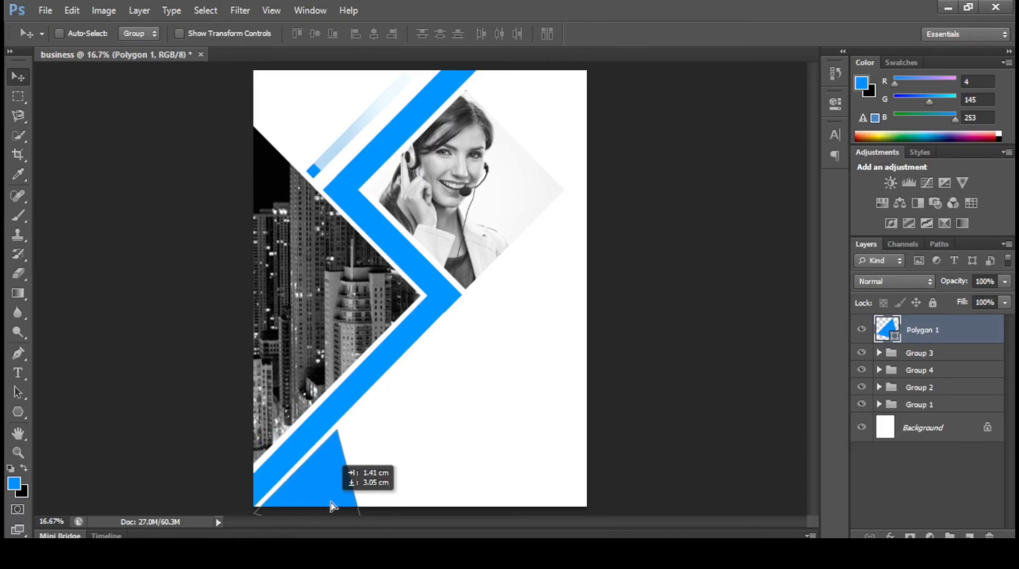
drag(330, 506, 330, 508)
key(ctrl+t)
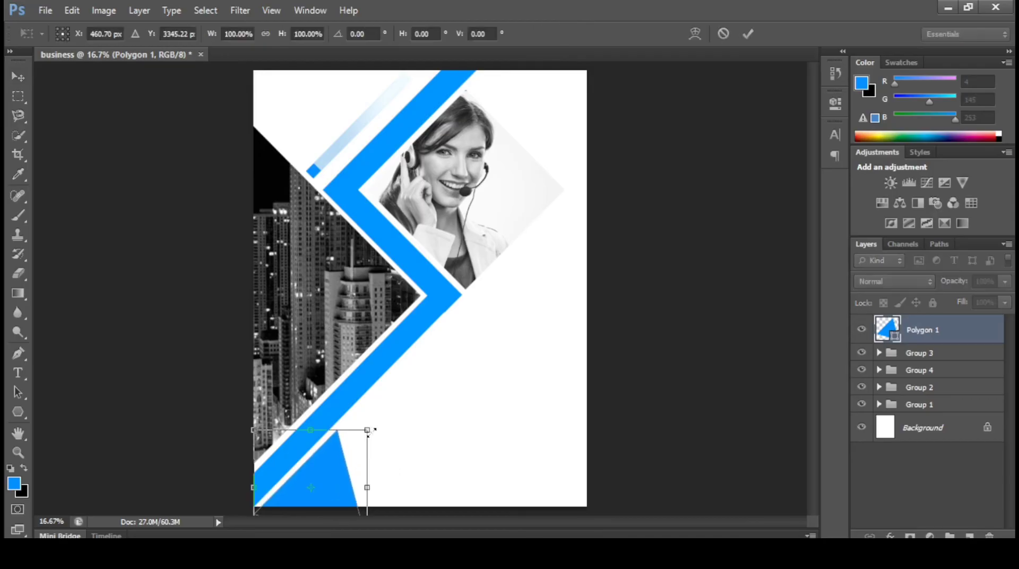
drag(376, 421, 376, 422)
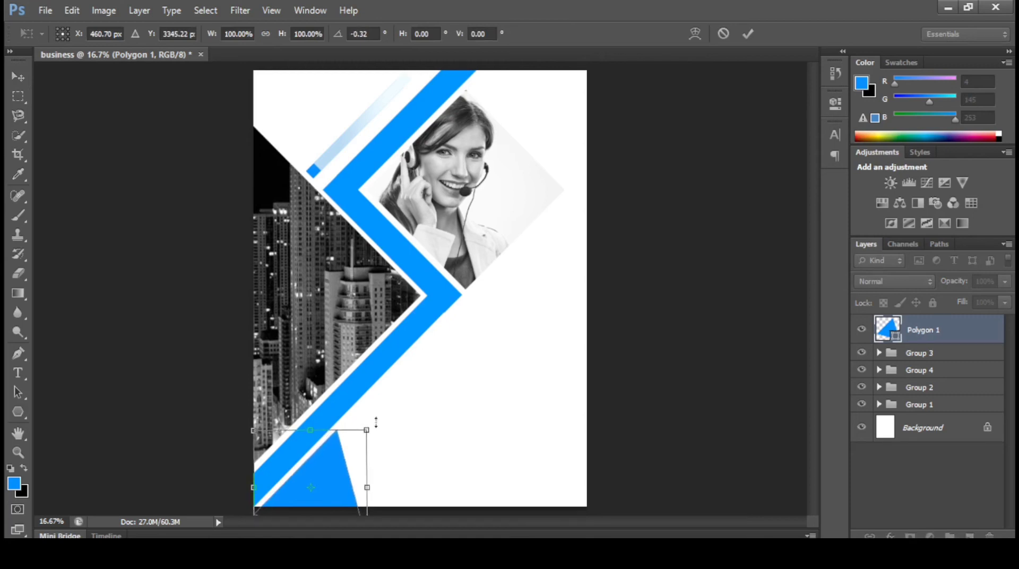
key(Return)
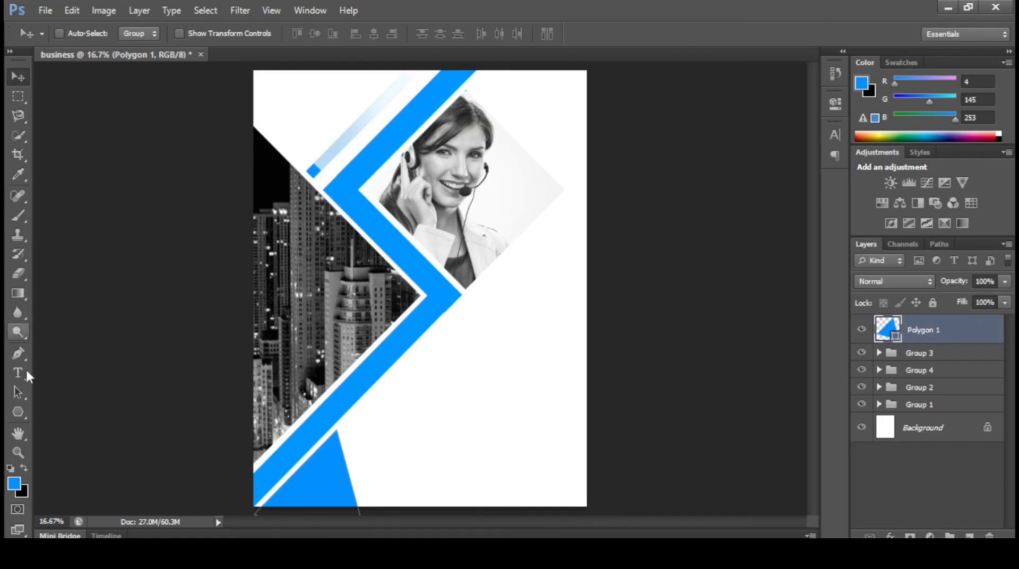
Draw a 720 × 720 px blue square on the bottom edge right of the triangle.
click(21, 354)
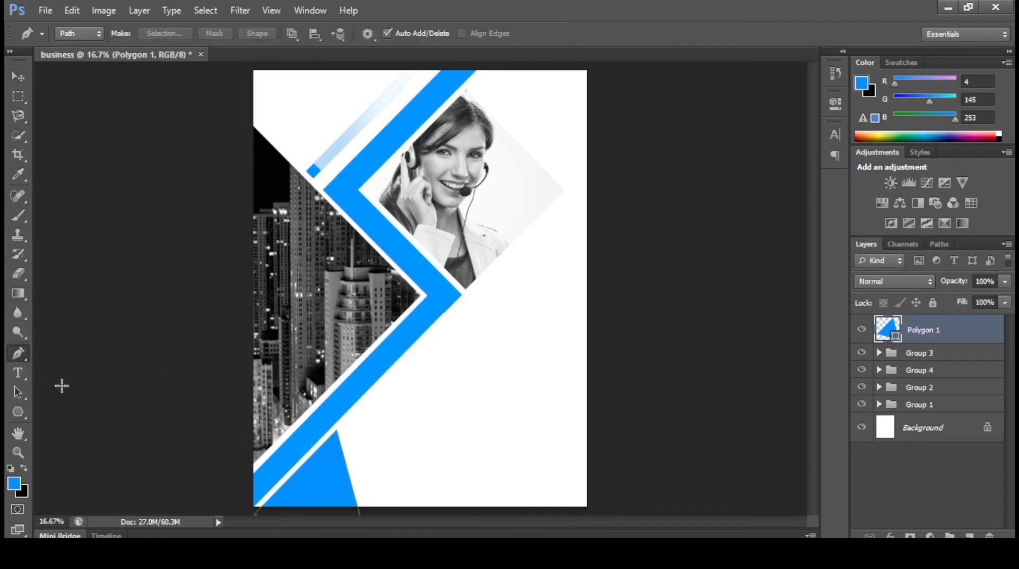
click(18, 78)
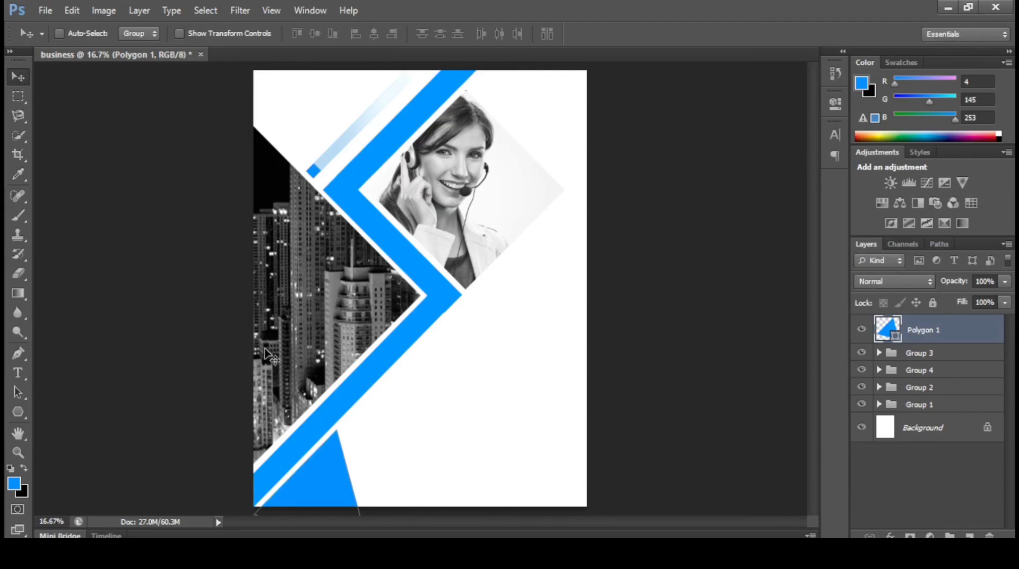
click(930, 355)
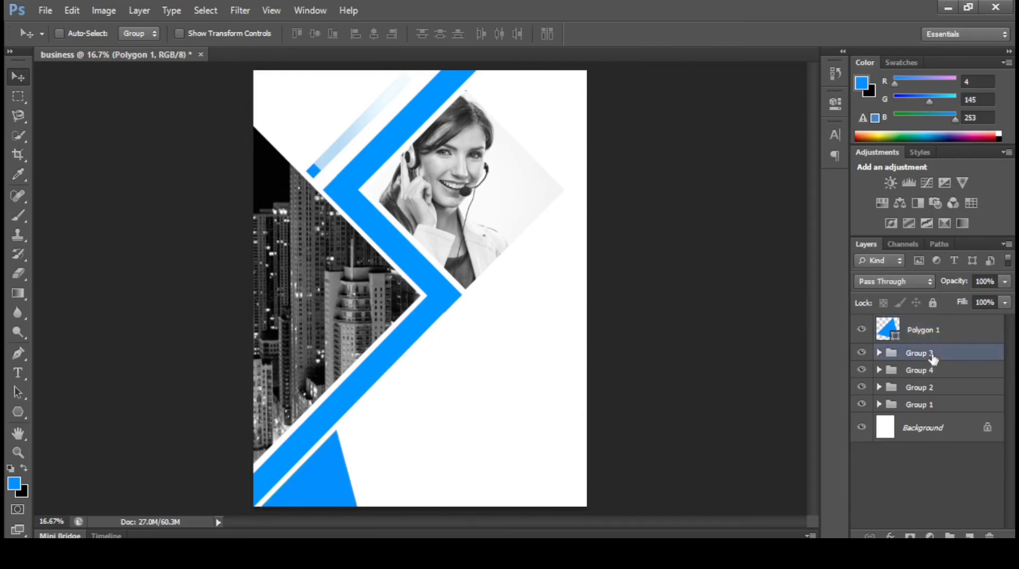
click(17, 412)
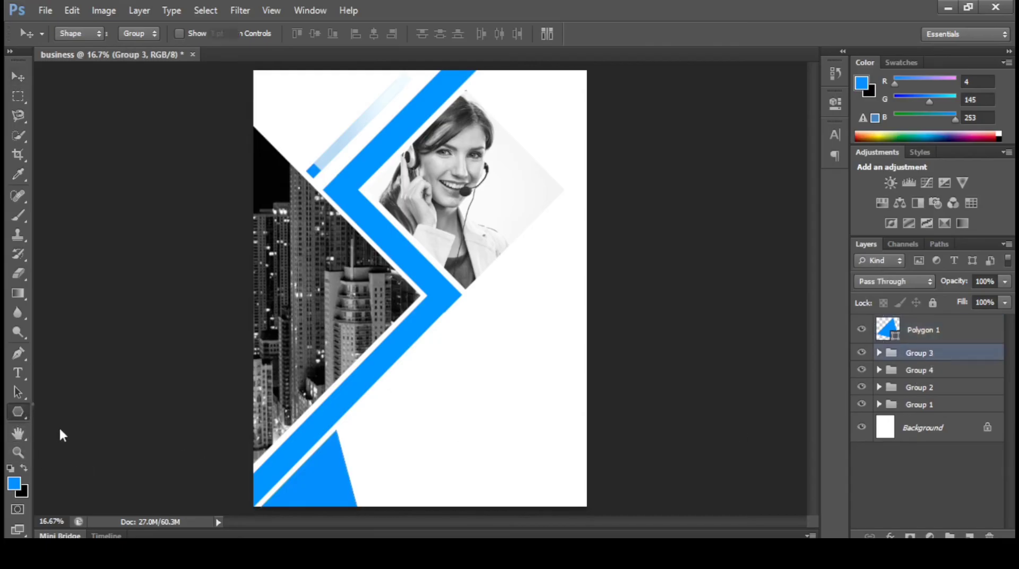
click(66, 411)
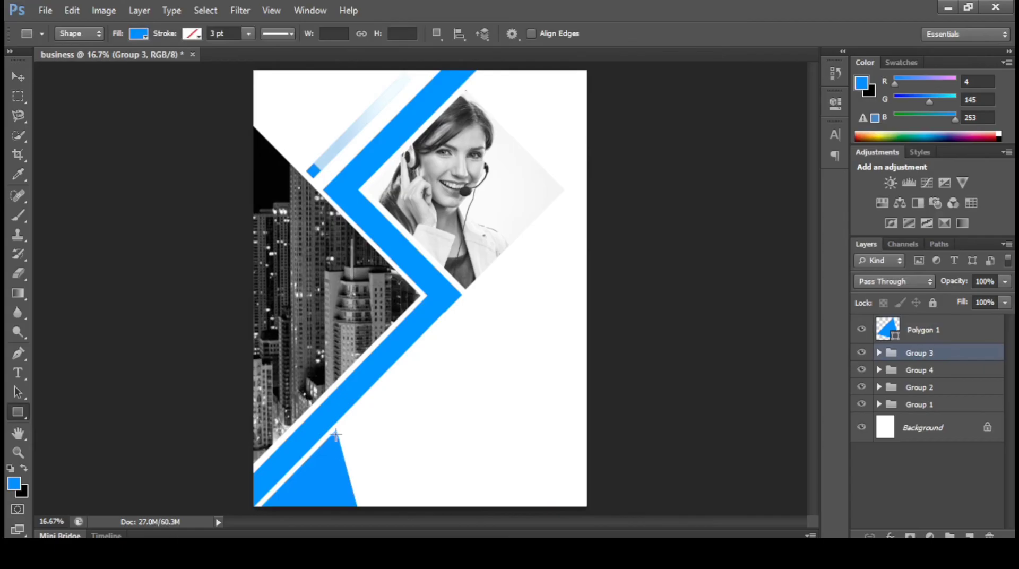
drag(335, 431, 439, 519)
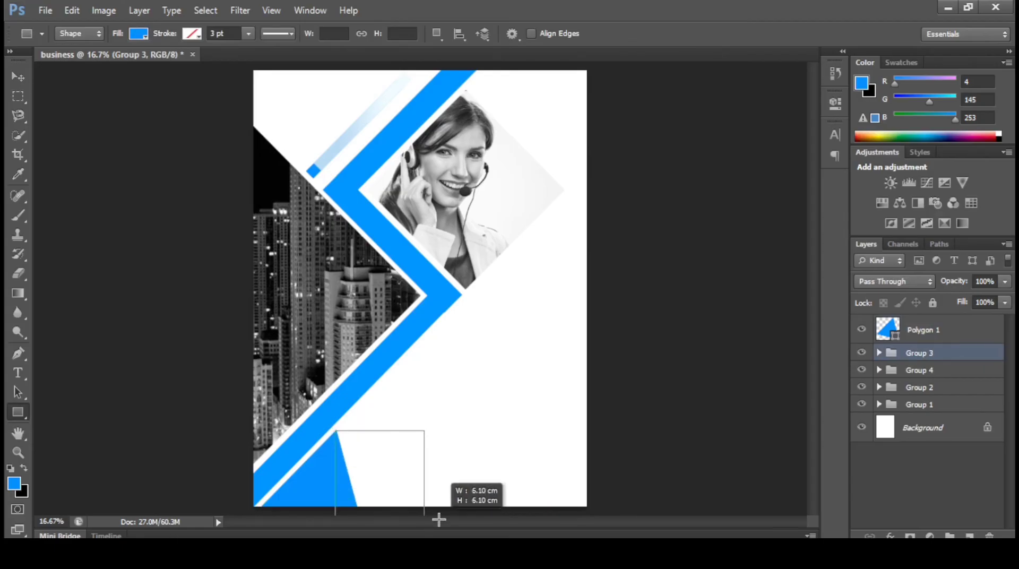
drag(439, 520, 439, 519)
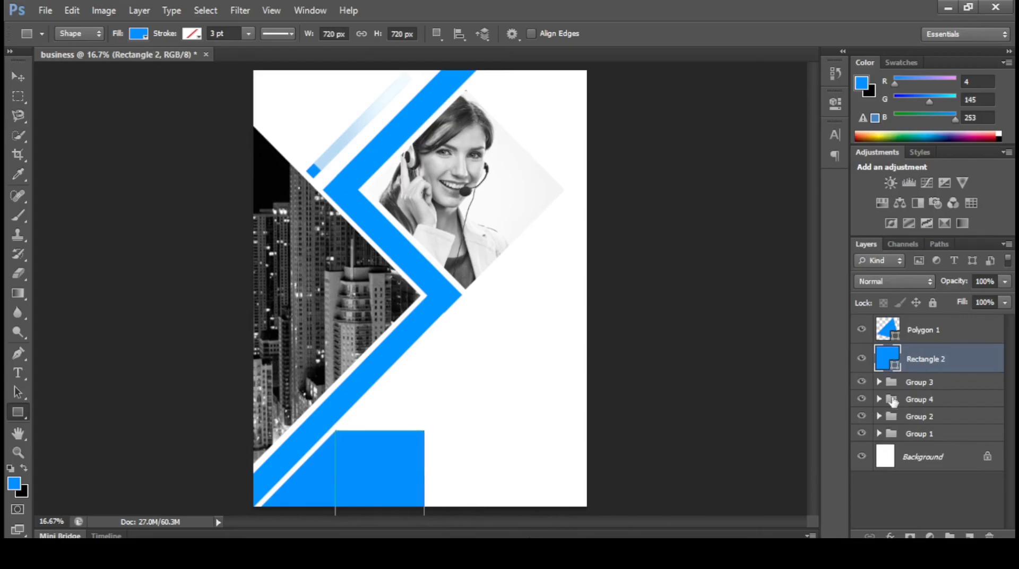
Select Polygon 1 and Rectangle 2 and group them into Group 5.
click(958, 330)
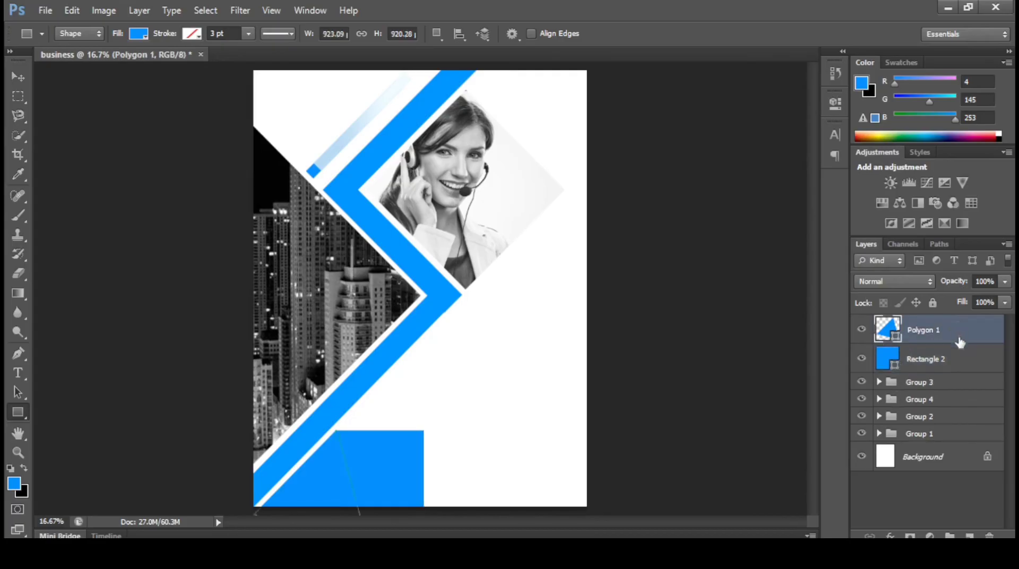
shift+click(949, 366)
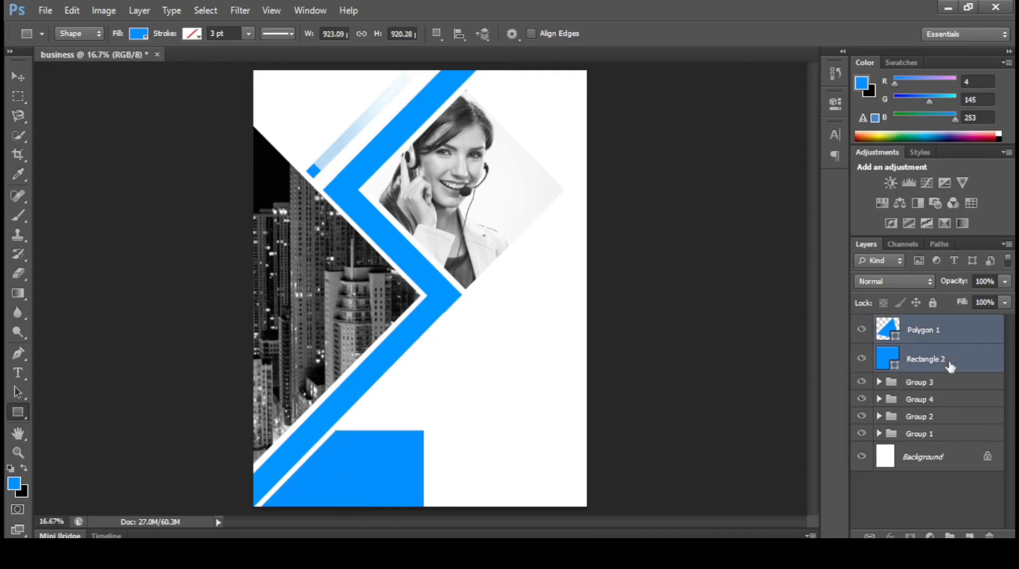
key(ctrl+g)
right_click(919, 324)
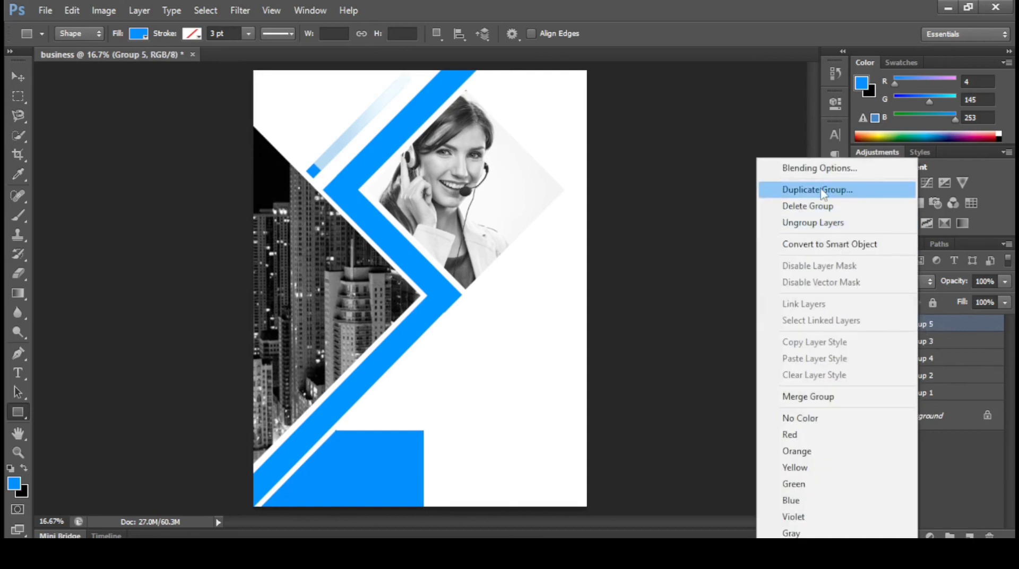
Give Group 5 a Color Overlay of dark grey #201f1f.
click(820, 168)
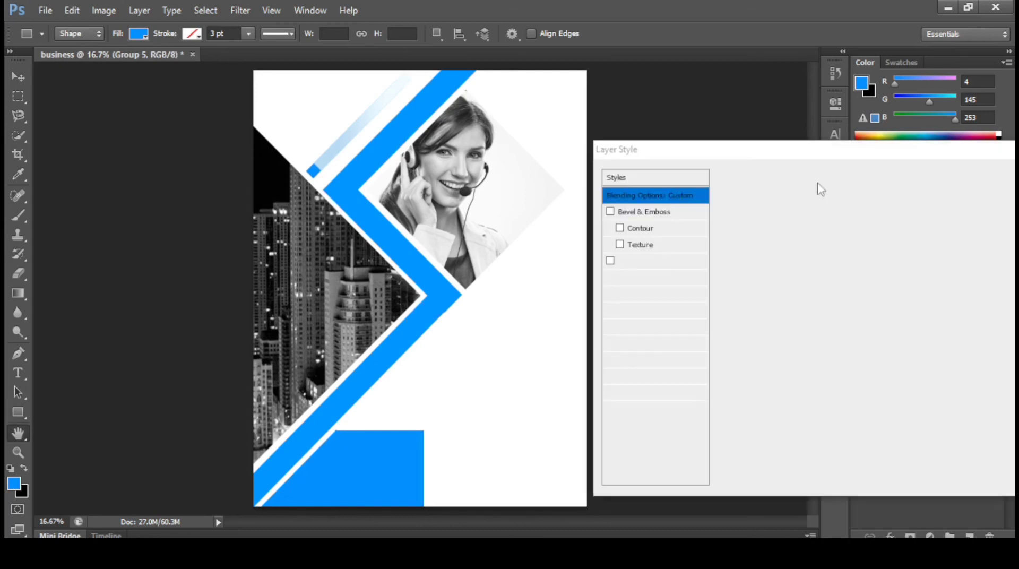
click(643, 327)
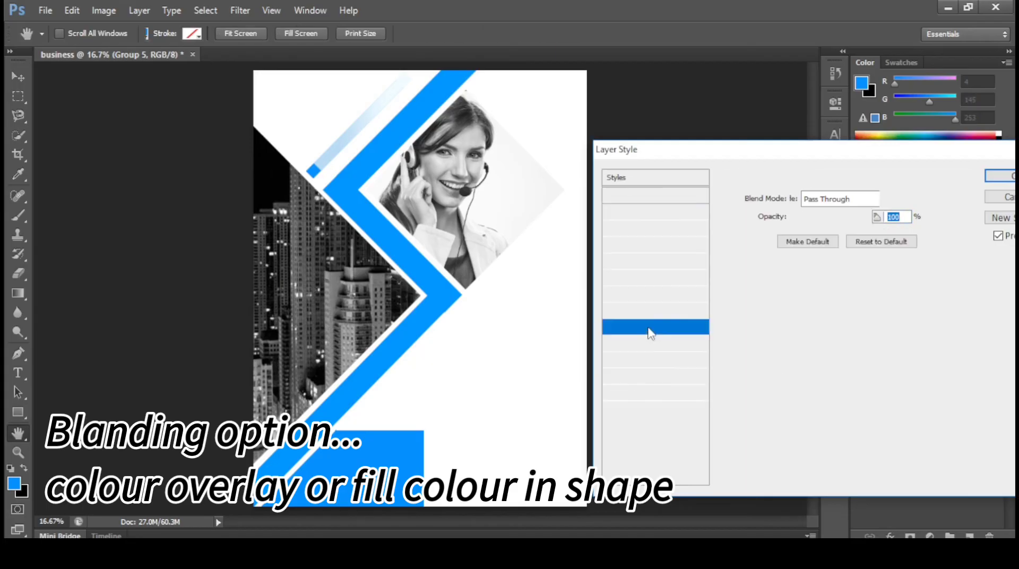
click(911, 198)
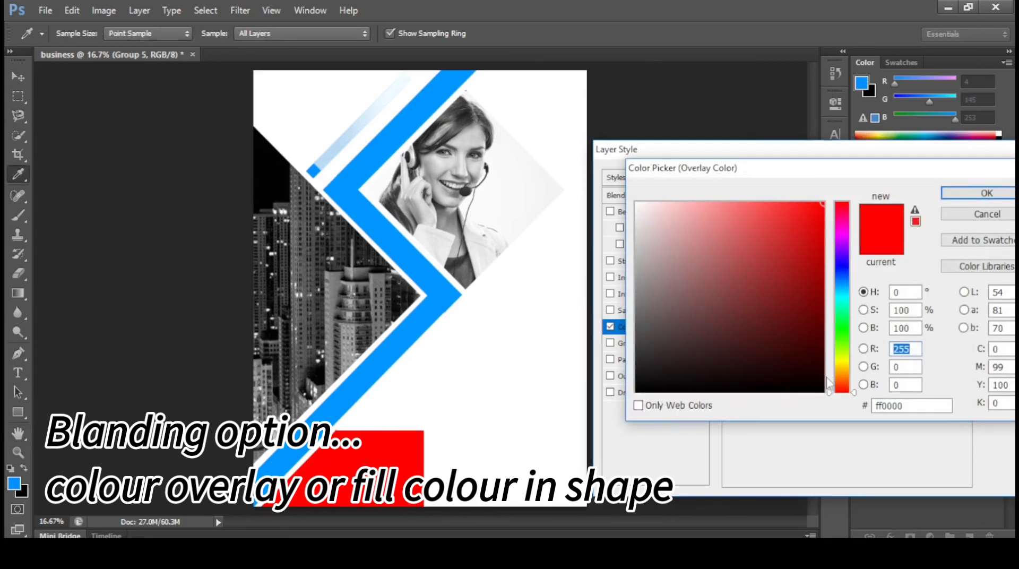
drag(814, 386, 716, 385)
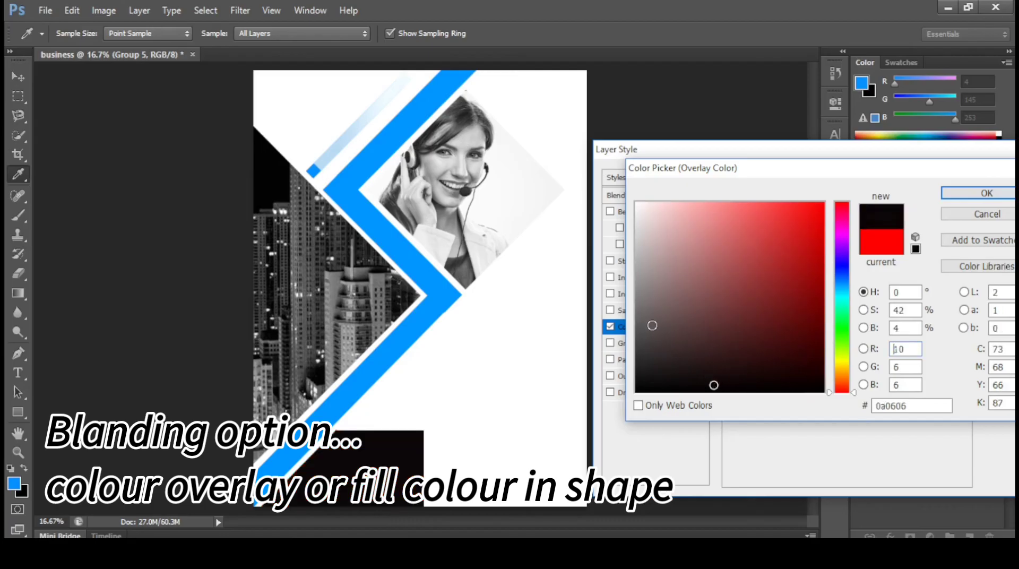
click(646, 324)
mouse_move(646, 324)
mouse_down()
mouse_move(663, 378)
mouse_move(641, 330)
mouse_up()
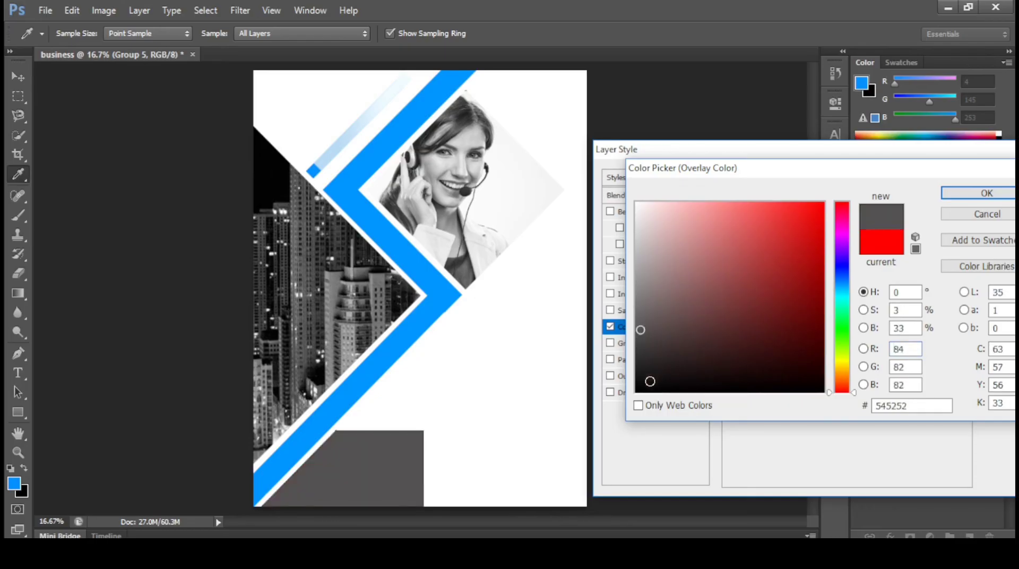
click(650, 381)
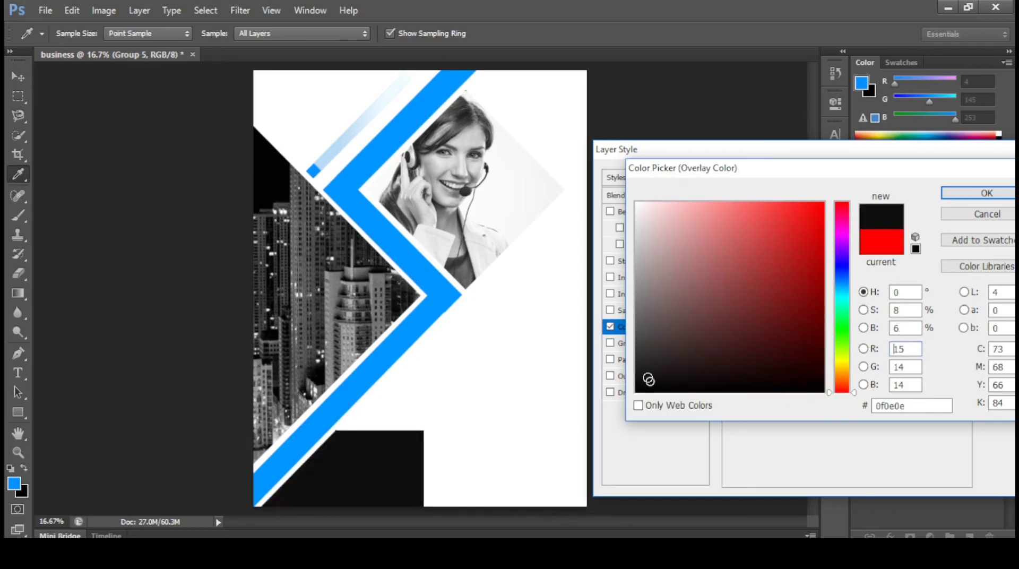
click(651, 378)
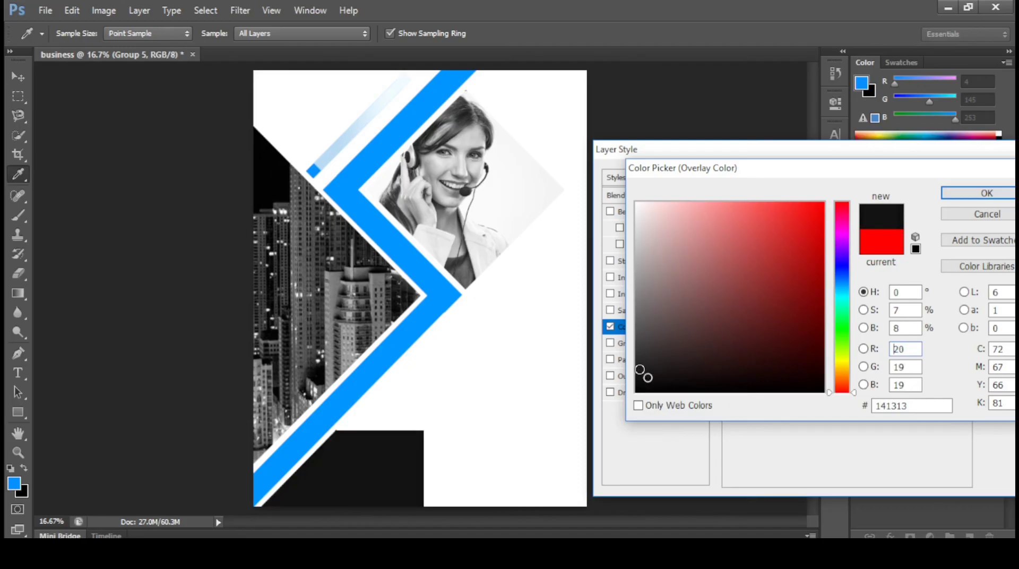
click(641, 368)
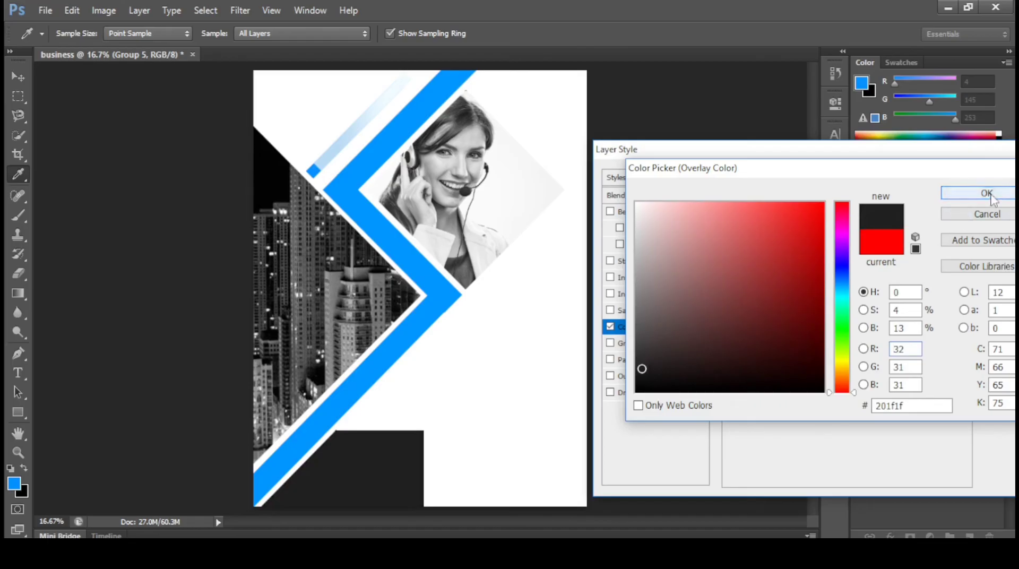
click(987, 193)
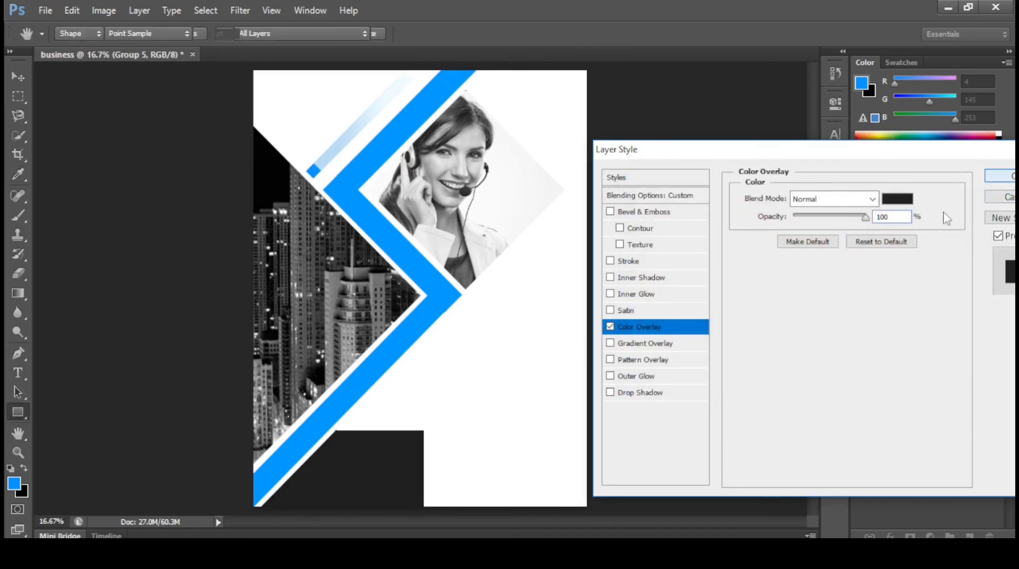
click(1000, 178)
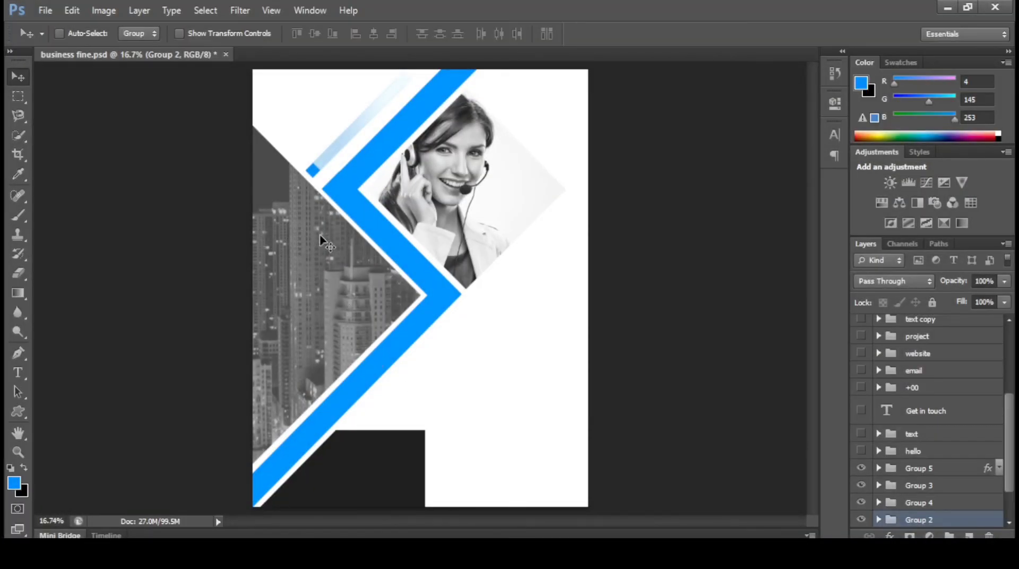
Show the hello and text groups so the body paragraph appears under the headline, checking it zoomed in.
click(862, 451)
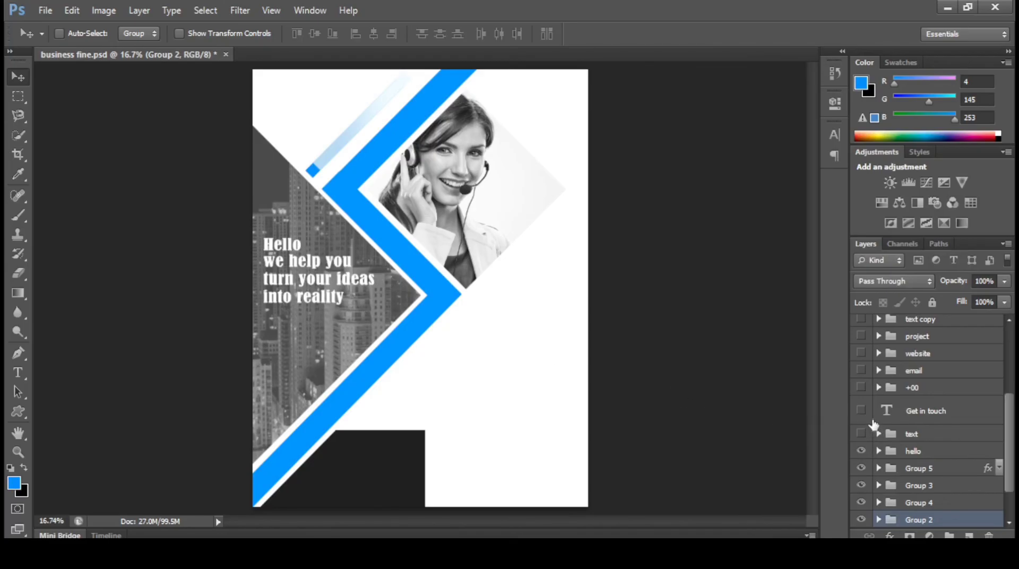
click(862, 434)
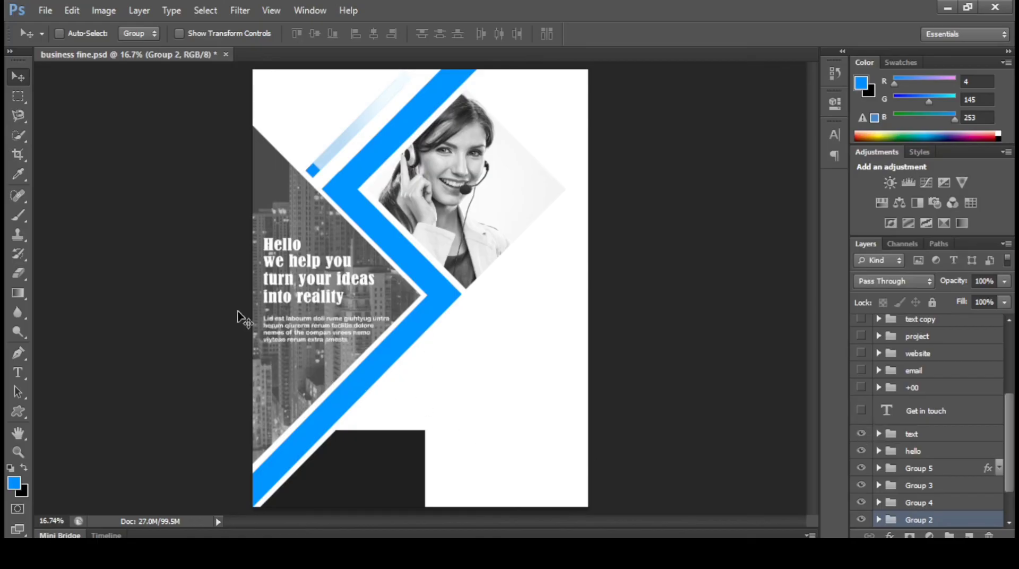
key(ctrl+plus)
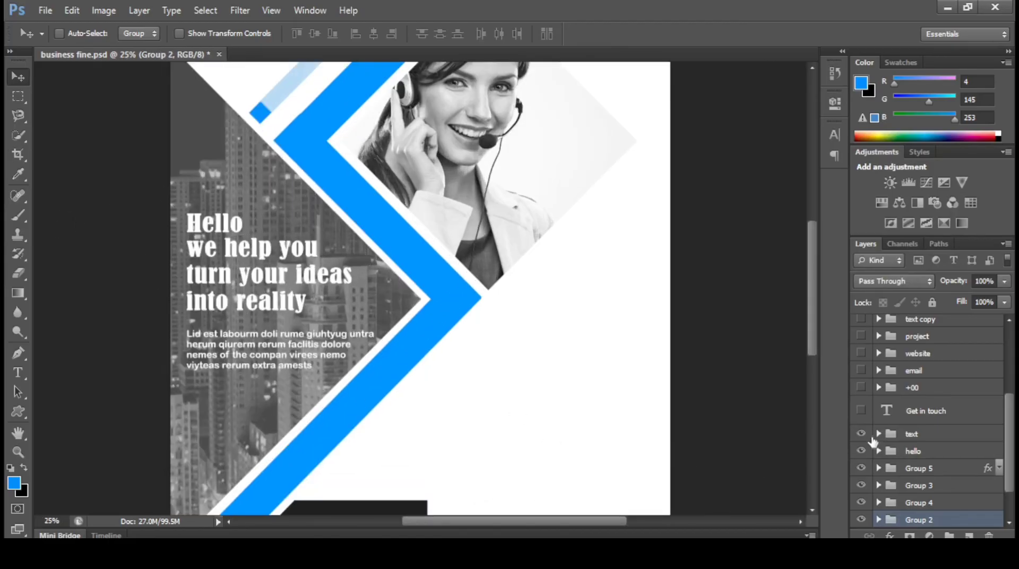
key(ctrl+minus)
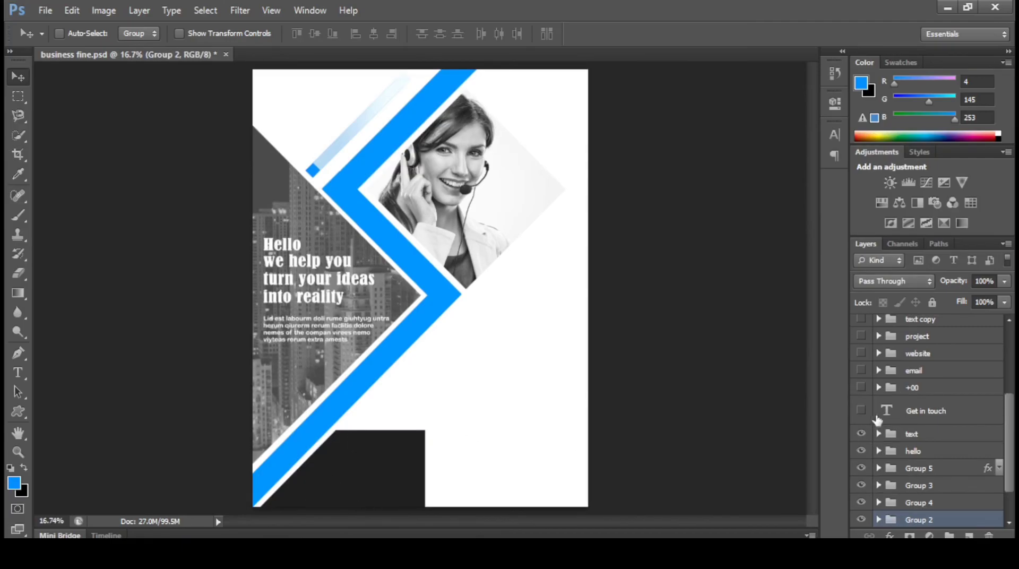
Show the Get in touch, +00, email and website layers in the dark contact box, then inspect them zoomed in.
click(861, 410)
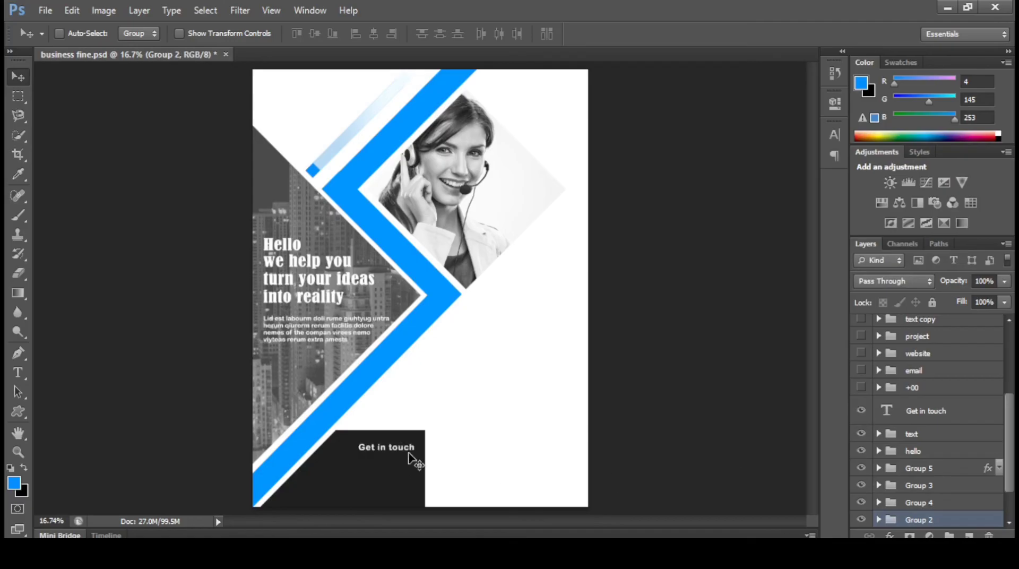
click(861, 388)
click(862, 371)
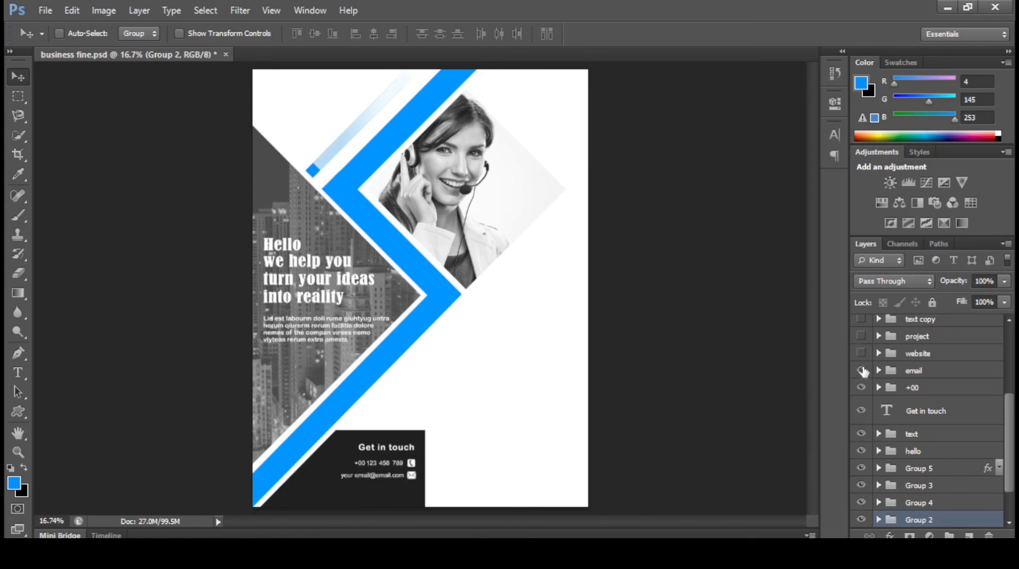
click(861, 353)
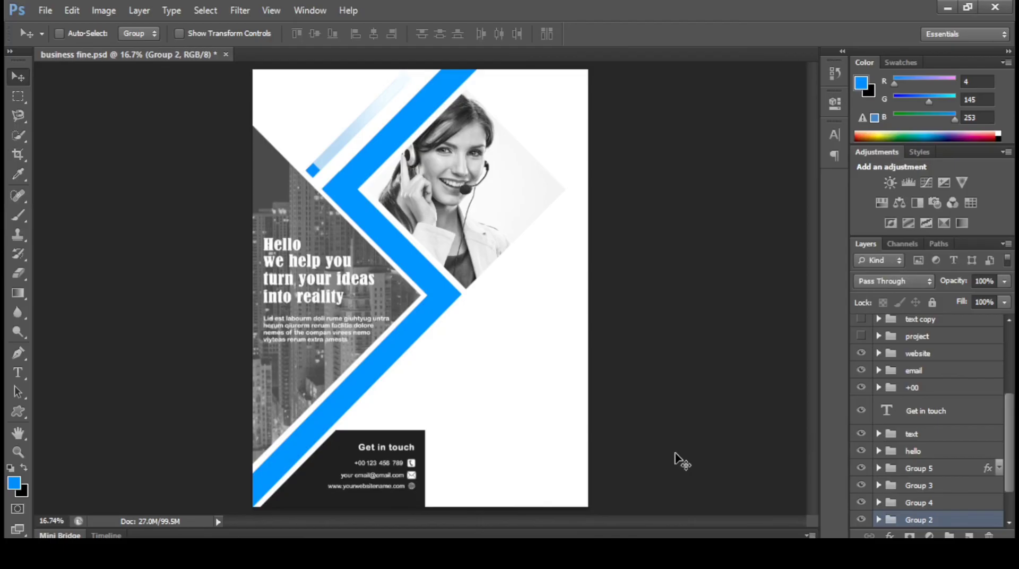
key(ctrl+plus)
key(ctrl+plus)
mouse_move(557, 394)
mouse_down()
mouse_move(530, 278)
mouse_move(573, 79)
mouse_up()
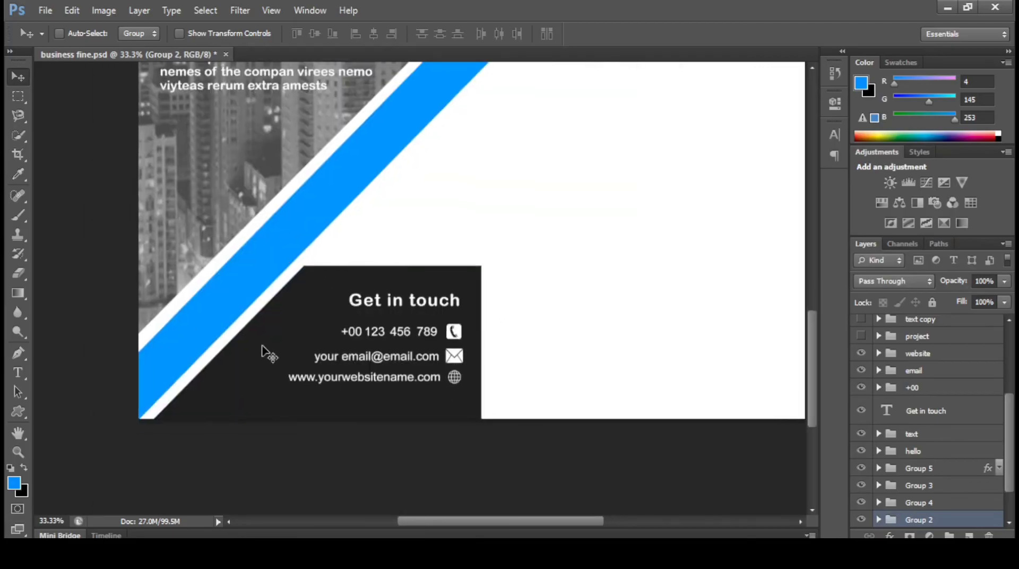
key(ctrl+0)
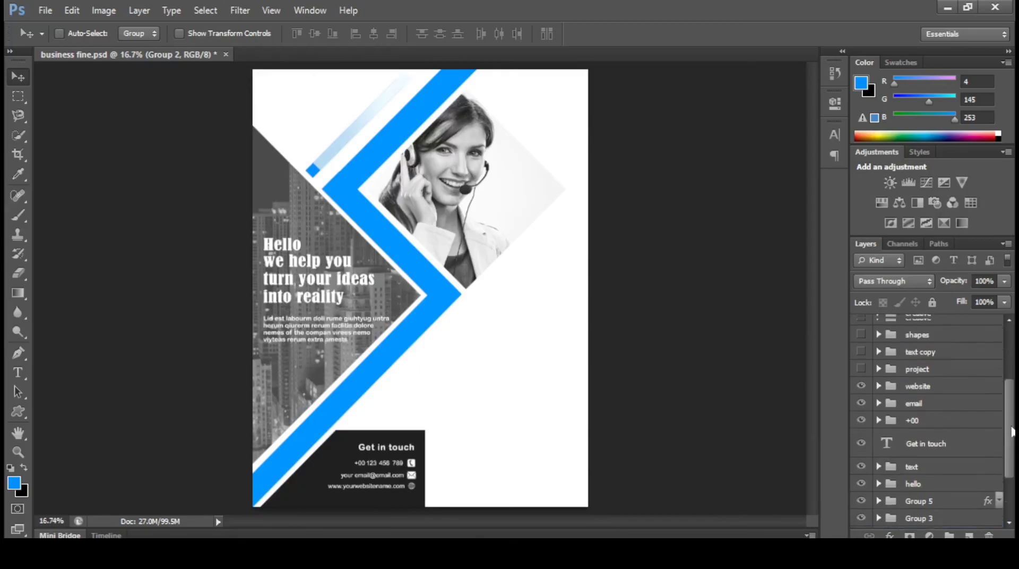
scroll(992, 459, up, 3)
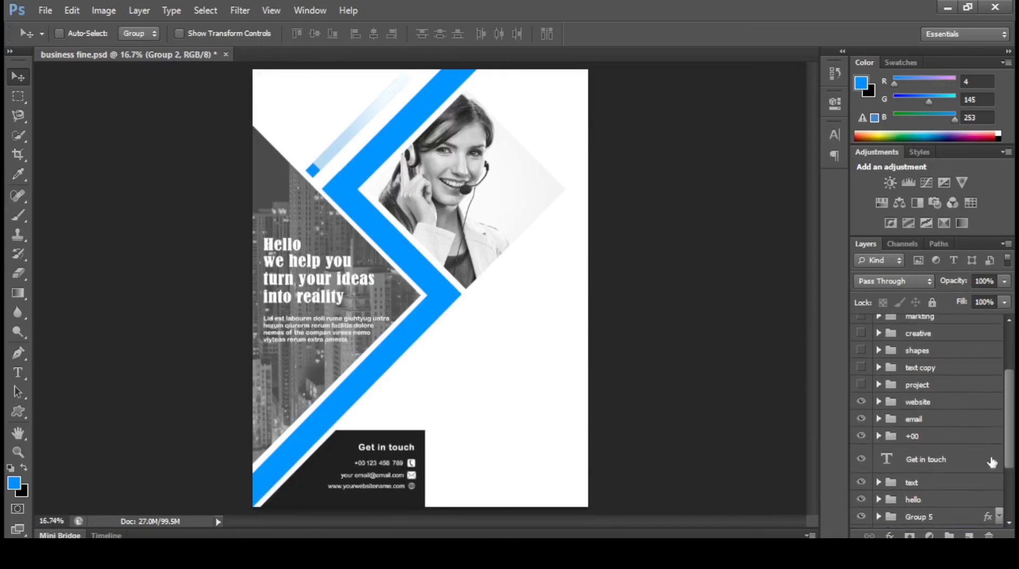
Show the project and text copy groups for the Need To Project heading and paragraph.
click(861, 384)
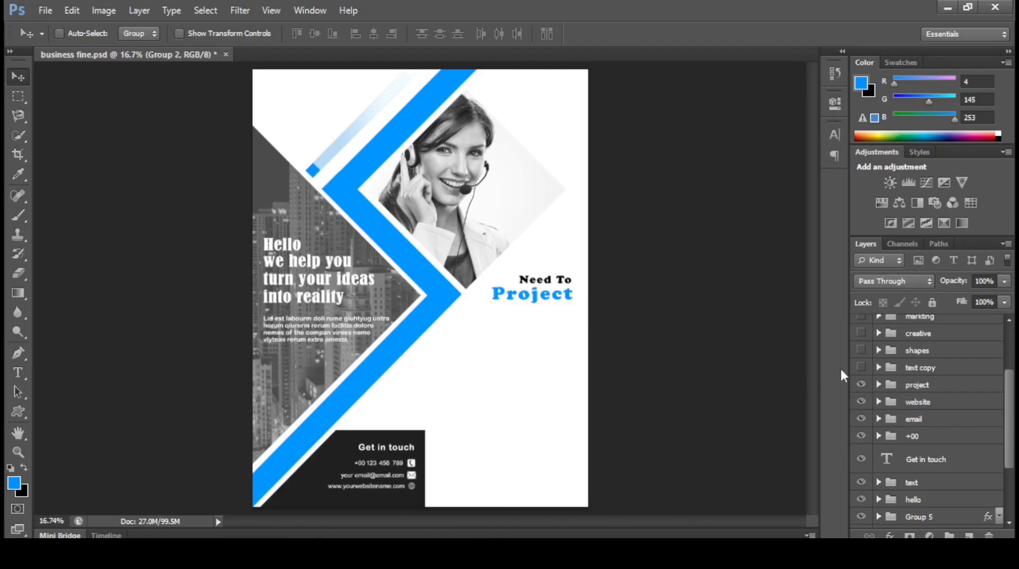
click(861, 367)
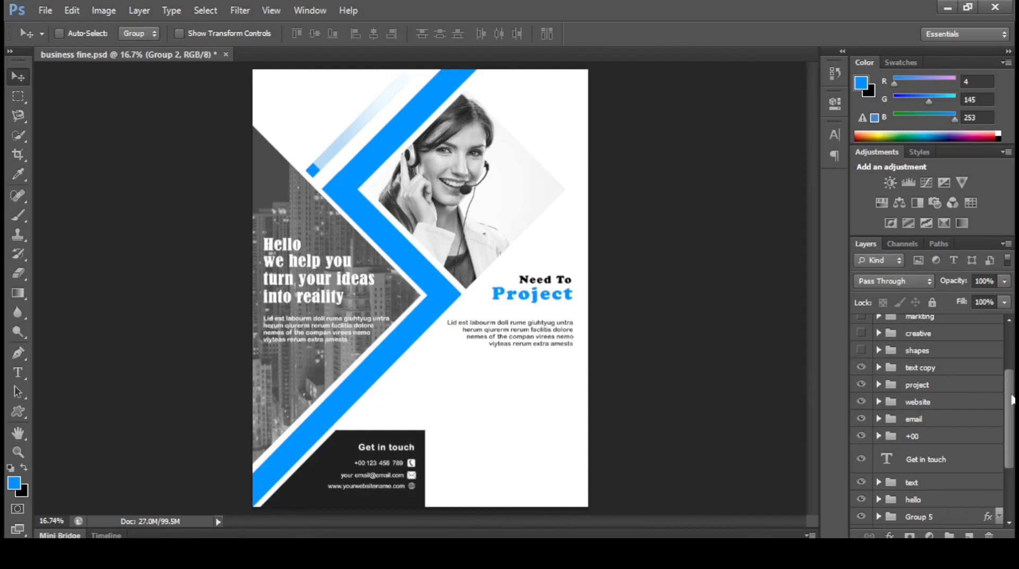
drag(1011, 400, 1011, 364)
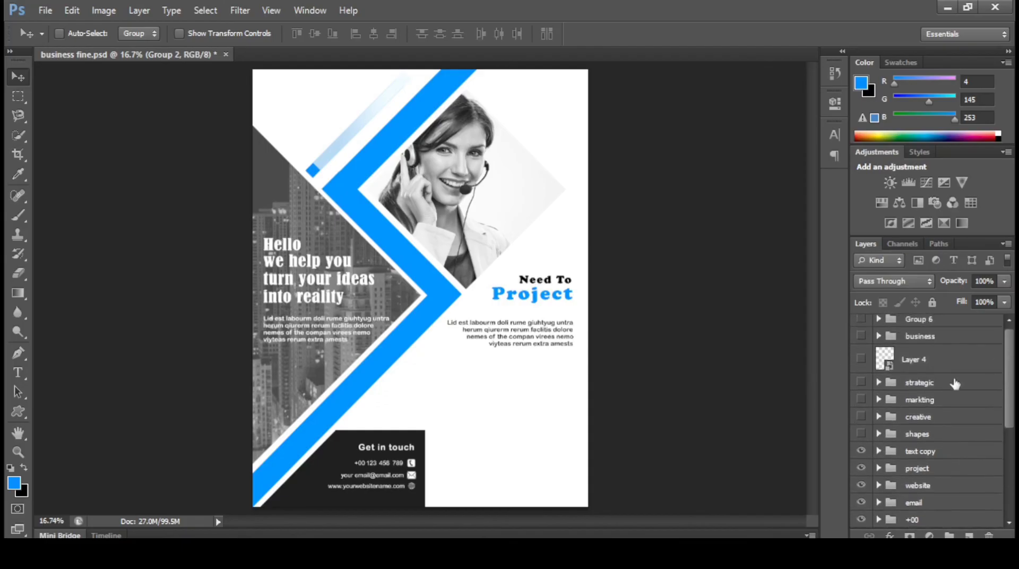
Show the creative, markting and strategic groups, then zoom in on the service sections.
click(860, 417)
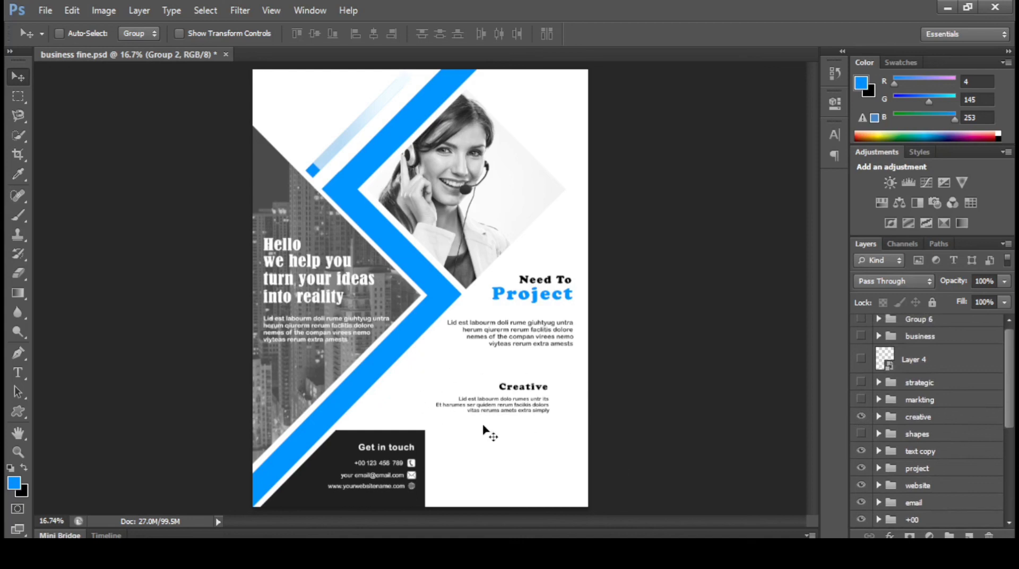
click(861, 399)
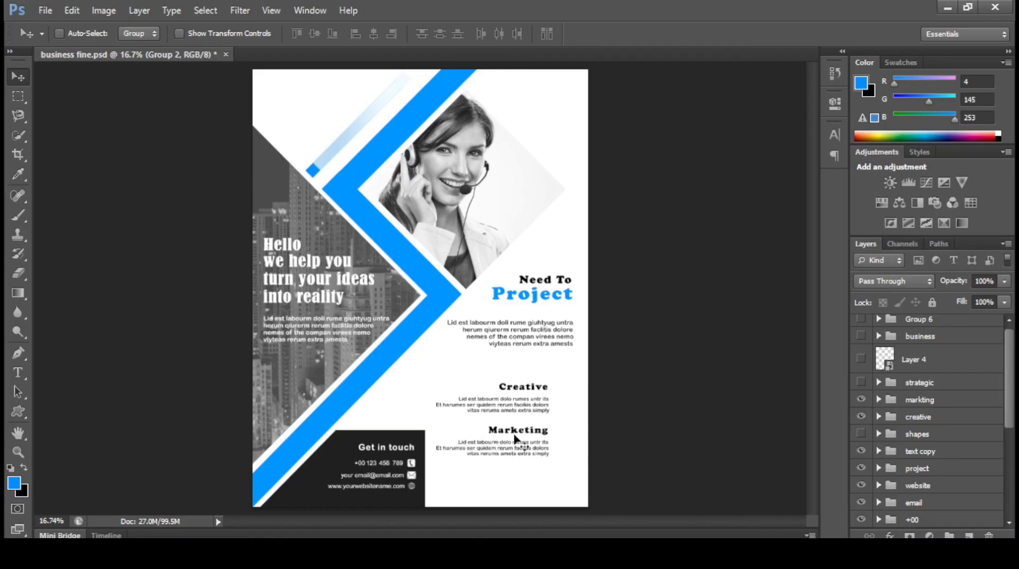
click(861, 382)
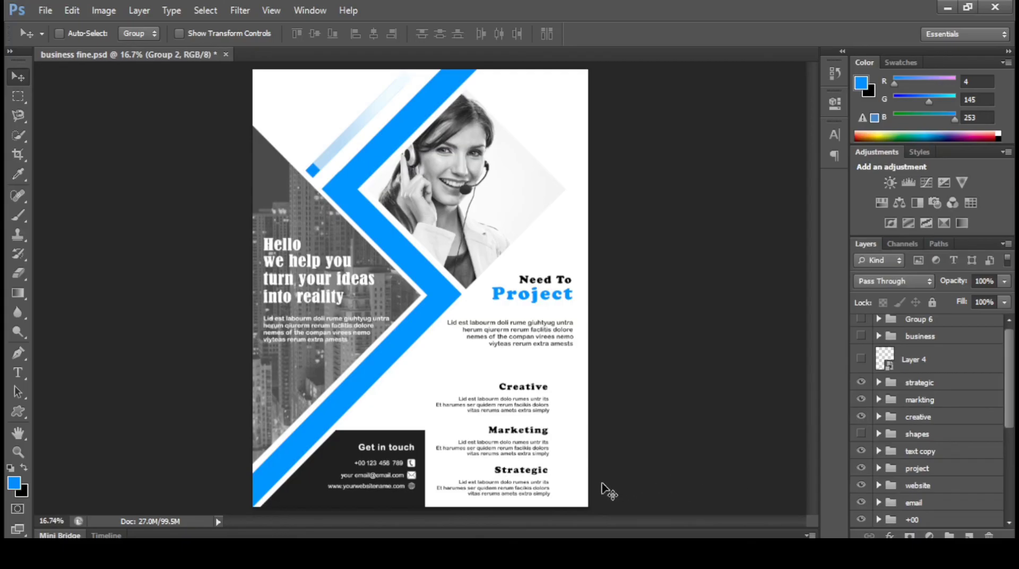
key(ctrl+plus)
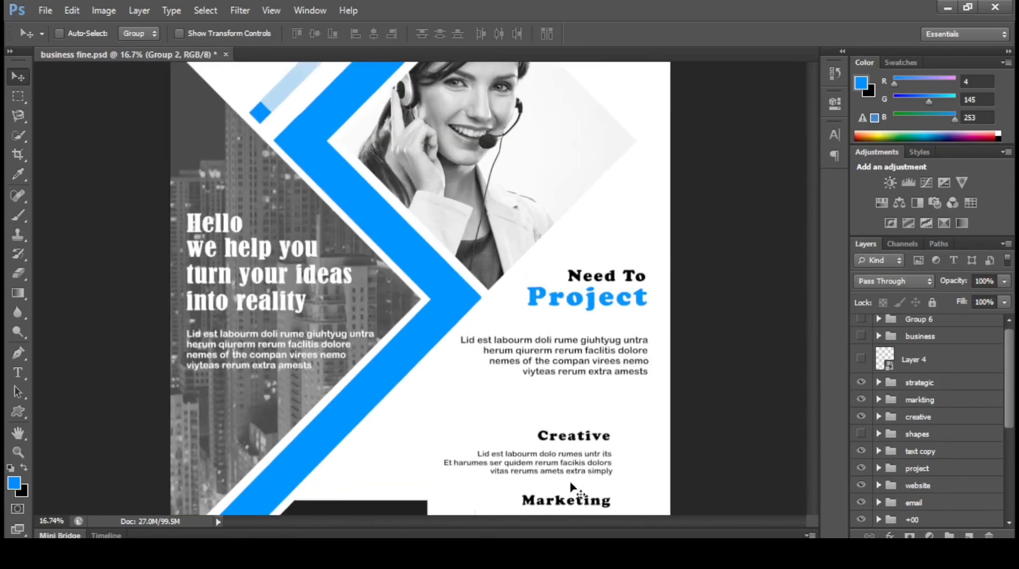
key(ctrl+plus)
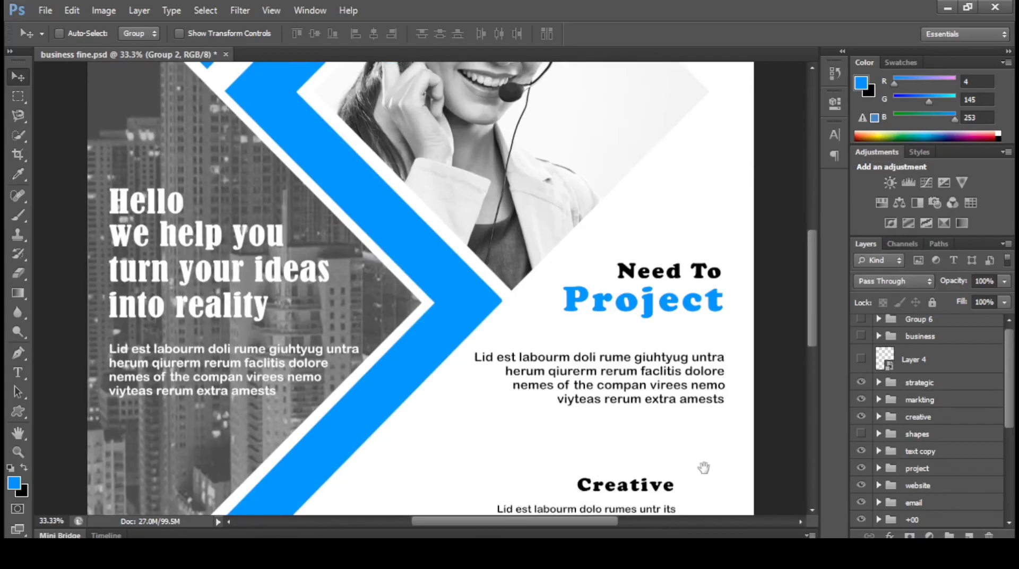
drag(704, 466, 642, 223)
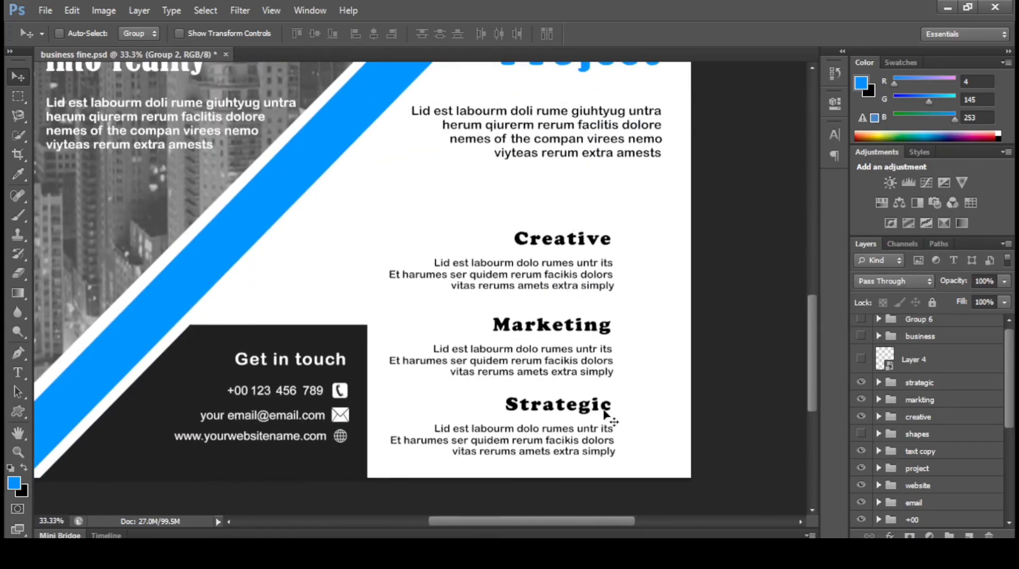
Show the shapes group and Layer 4 for the blue service icons and QR code.
click(860, 435)
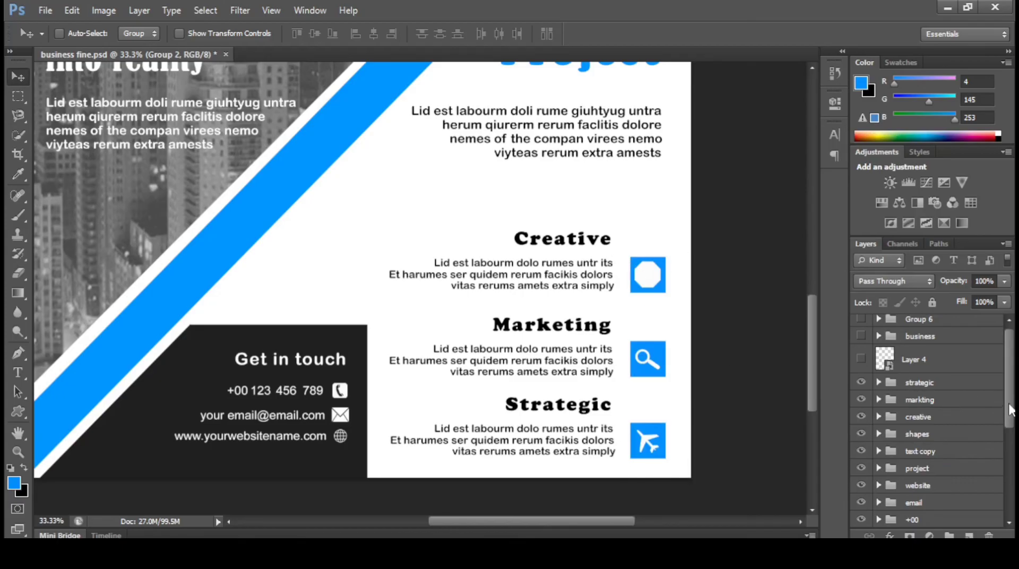
drag(1010, 409, 1011, 368)
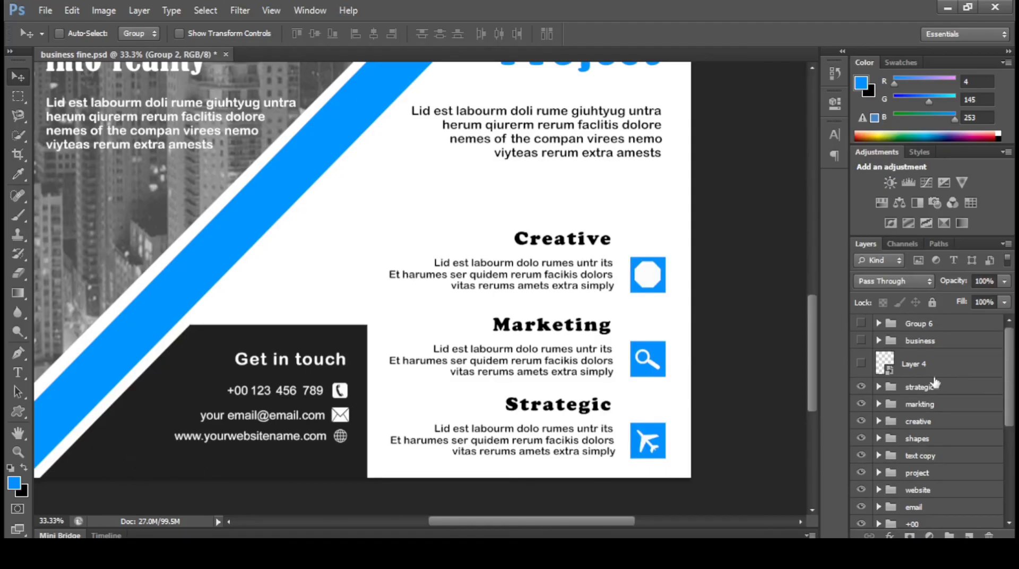
click(861, 364)
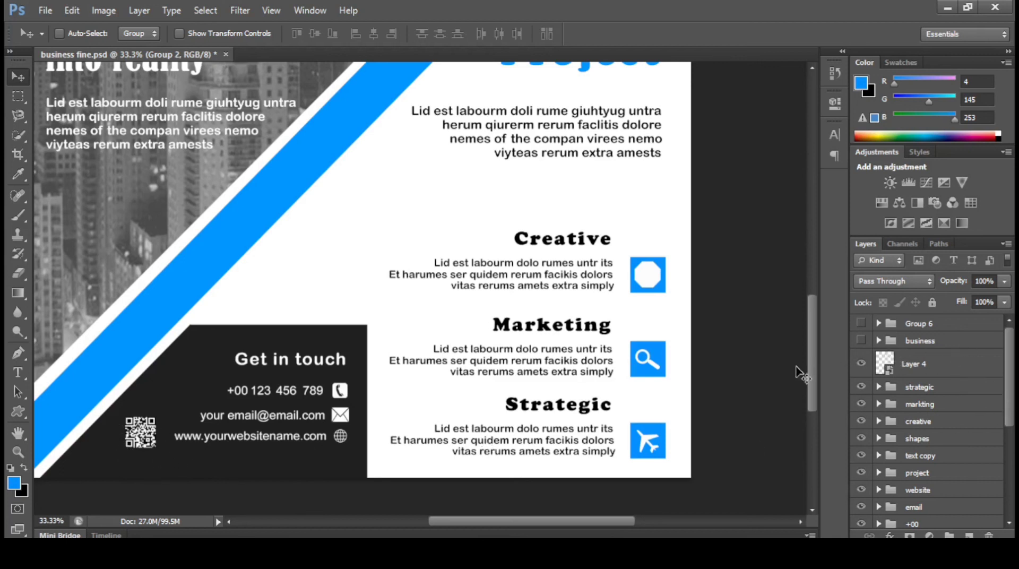
Show the business group and Group 6 for the BUSINESS Studio logo and light-blue diagonal shape.
key(ctrl+0)
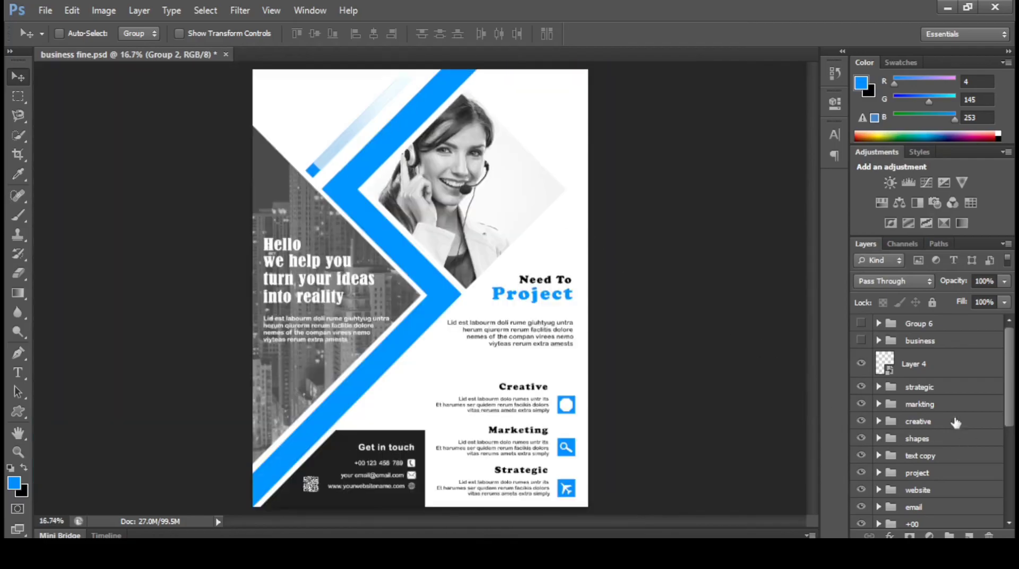
click(861, 340)
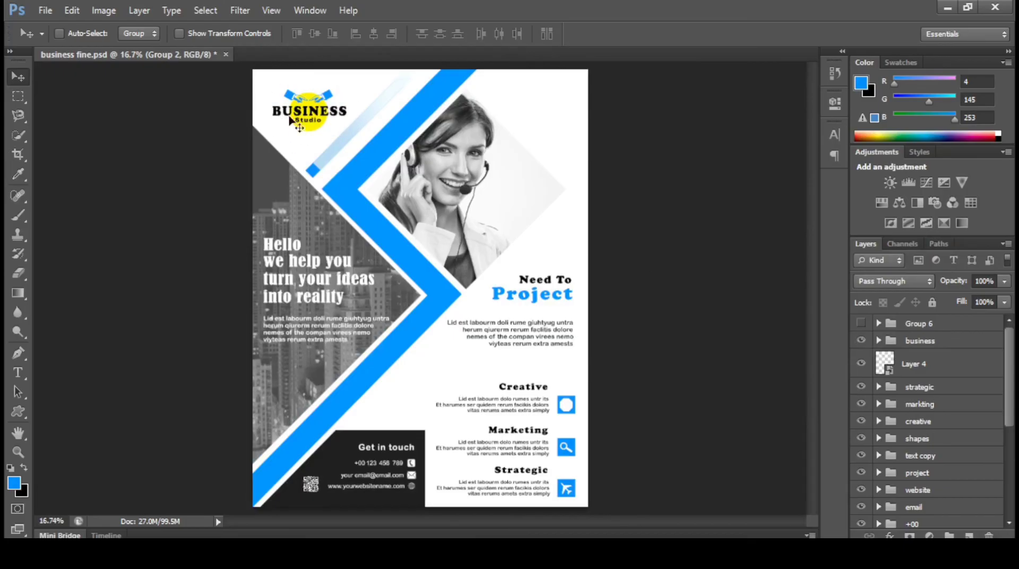
click(861, 324)
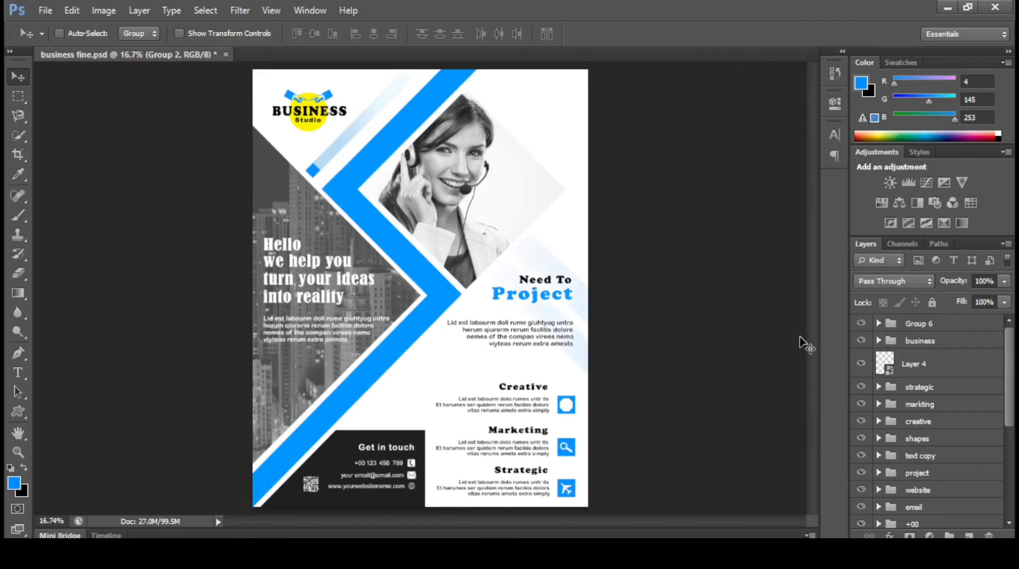